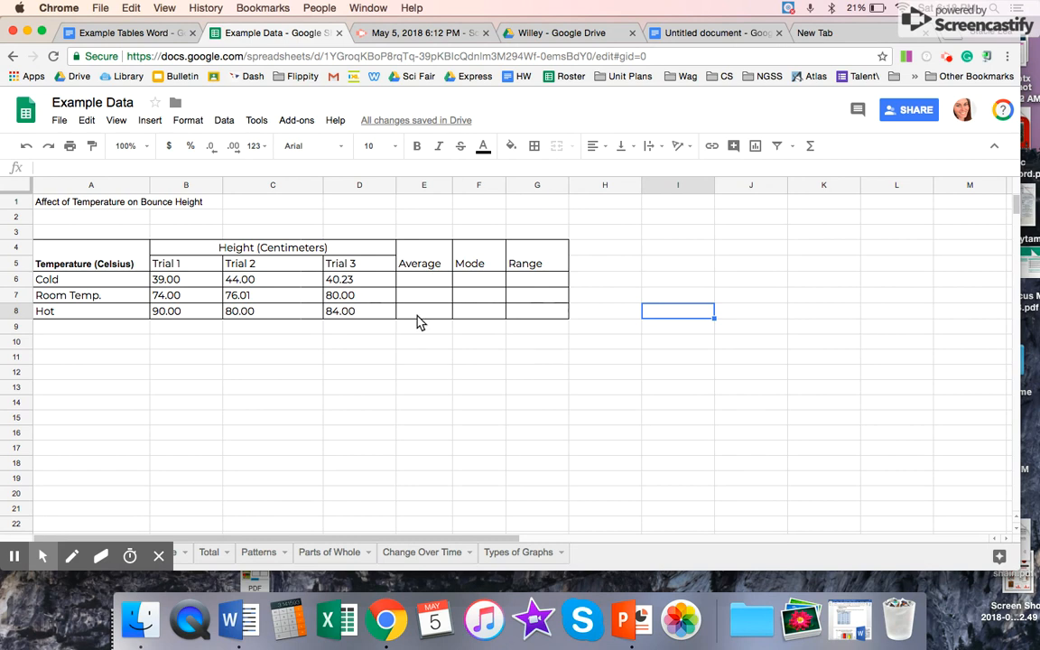
# Step: Calculate the Cold row's average height in E6 with the AVERAGE function over B6:D6
pyautogui.click(429, 286)
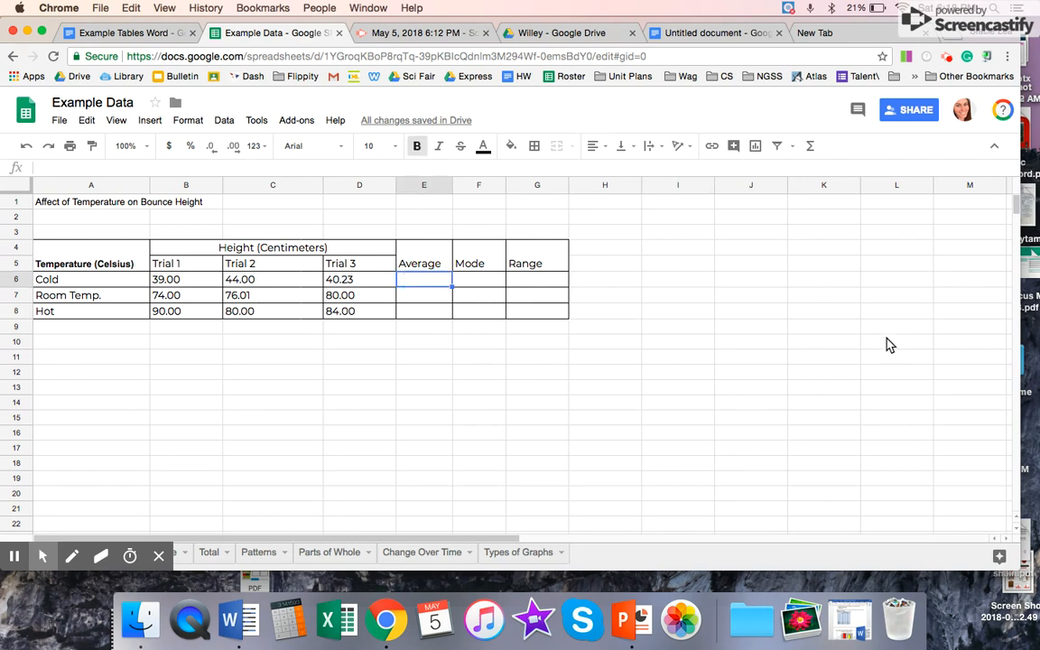
pyautogui.write('=')
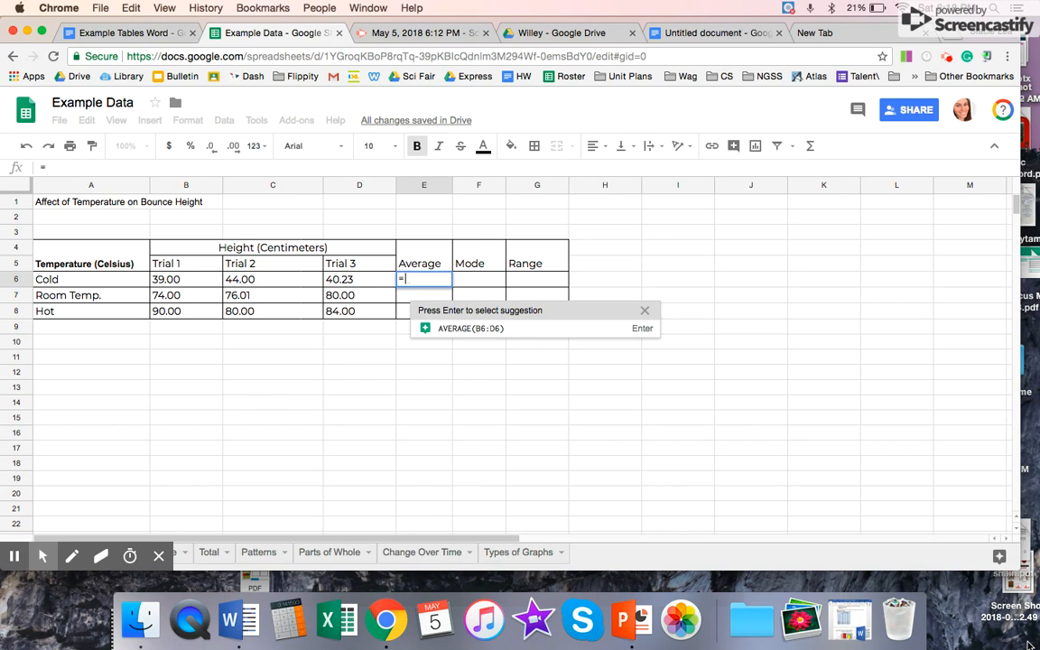
pyautogui.write('ave')
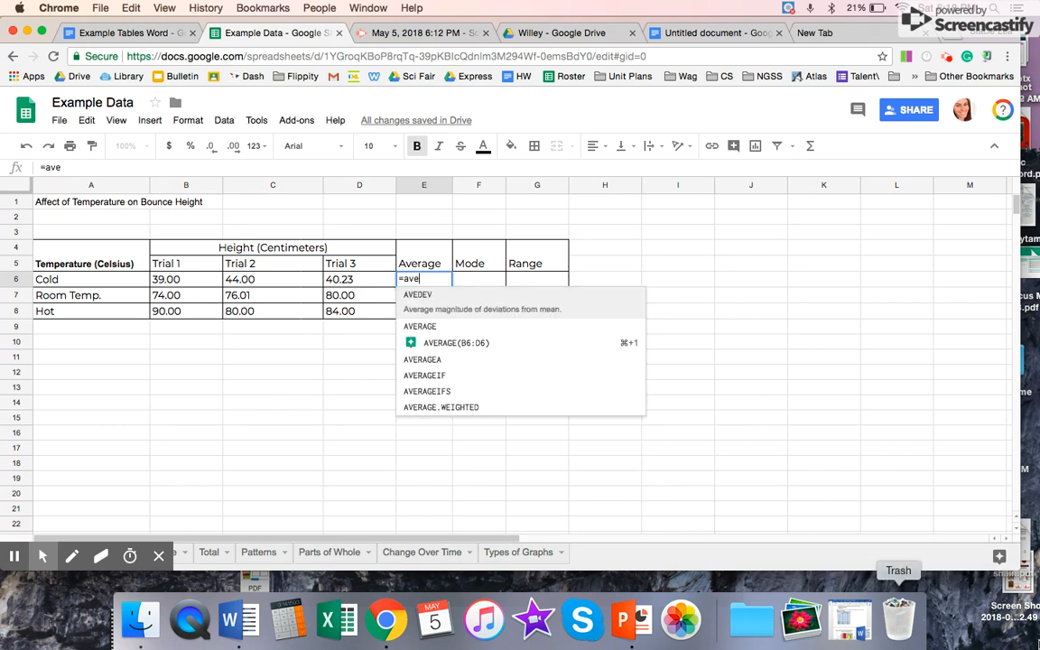
pyautogui.click(424, 320)
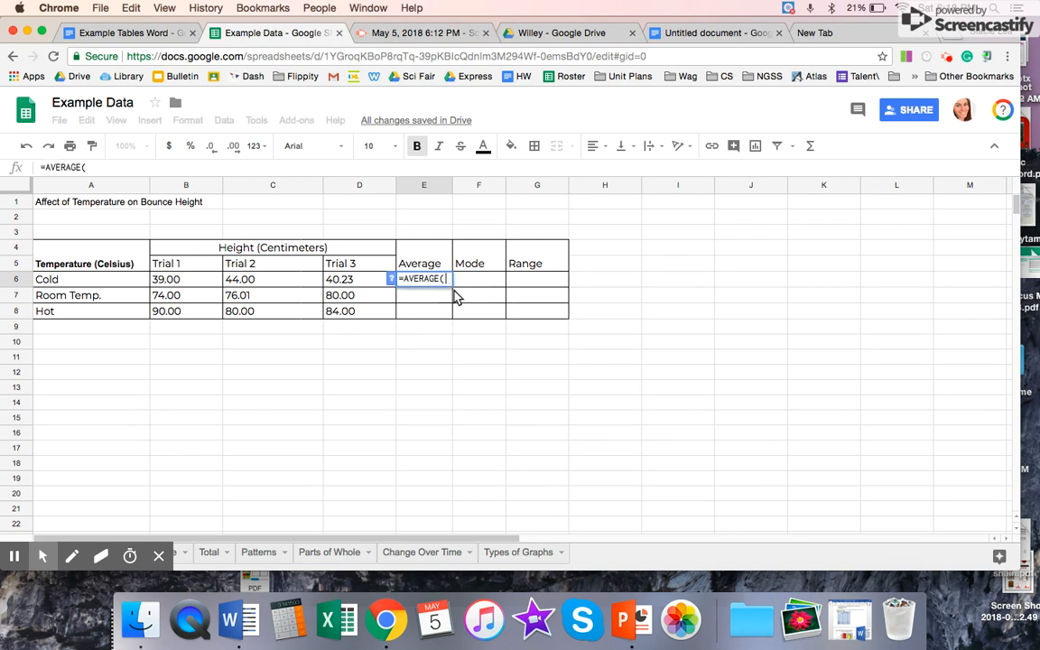
pyautogui.moveTo(179, 279); pyautogui.dragTo(366, 285)
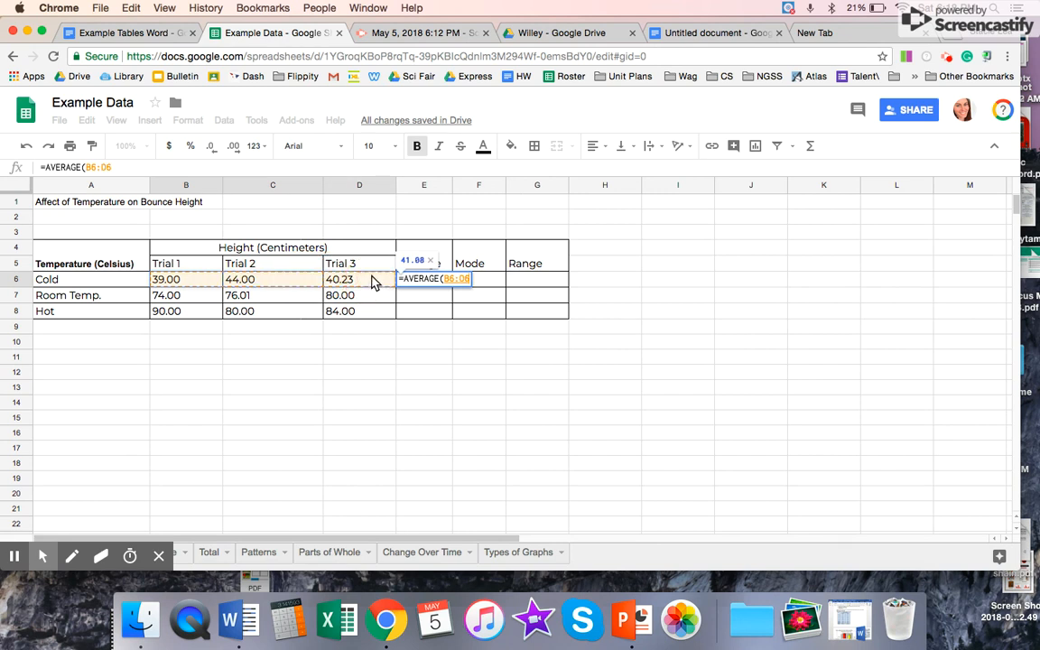
pyautogui.press('Return')
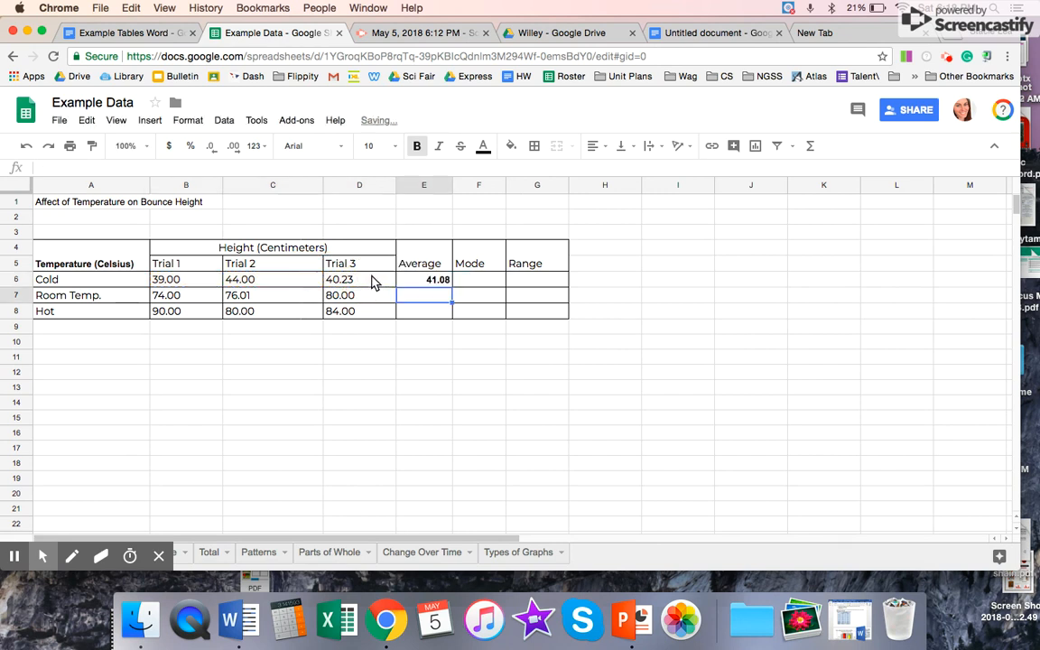
# Step: Copy the average formula from E6 down through E8 for the Room Temp. and Hot rows
pyautogui.click(439, 287)
pyautogui.moveTo(452, 287); pyautogui.dragTo(454, 314)
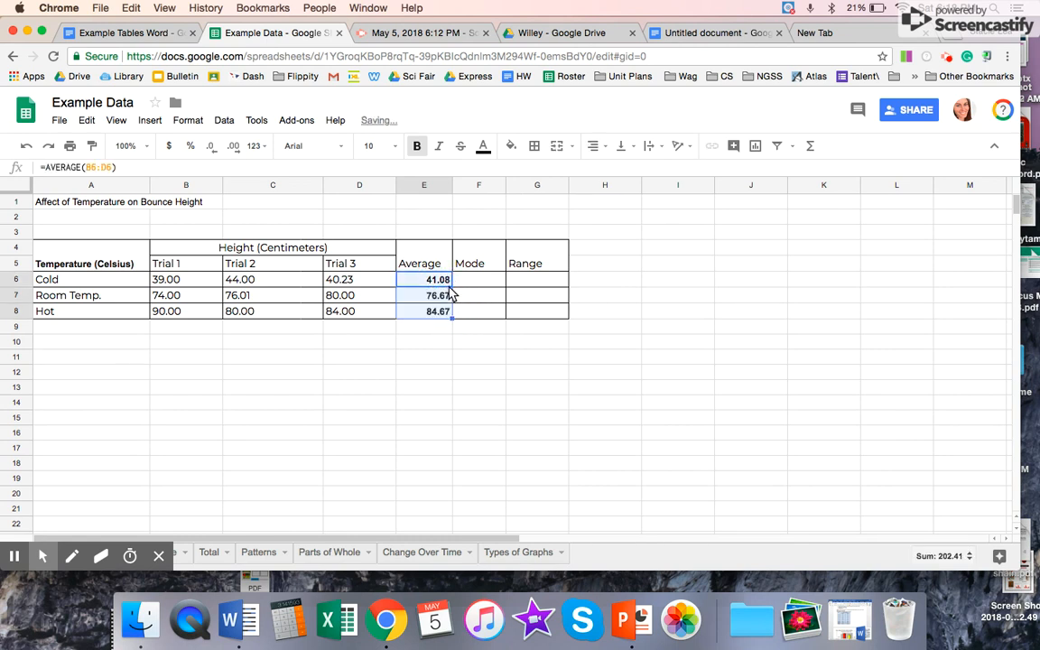
pyautogui.click(423, 357)
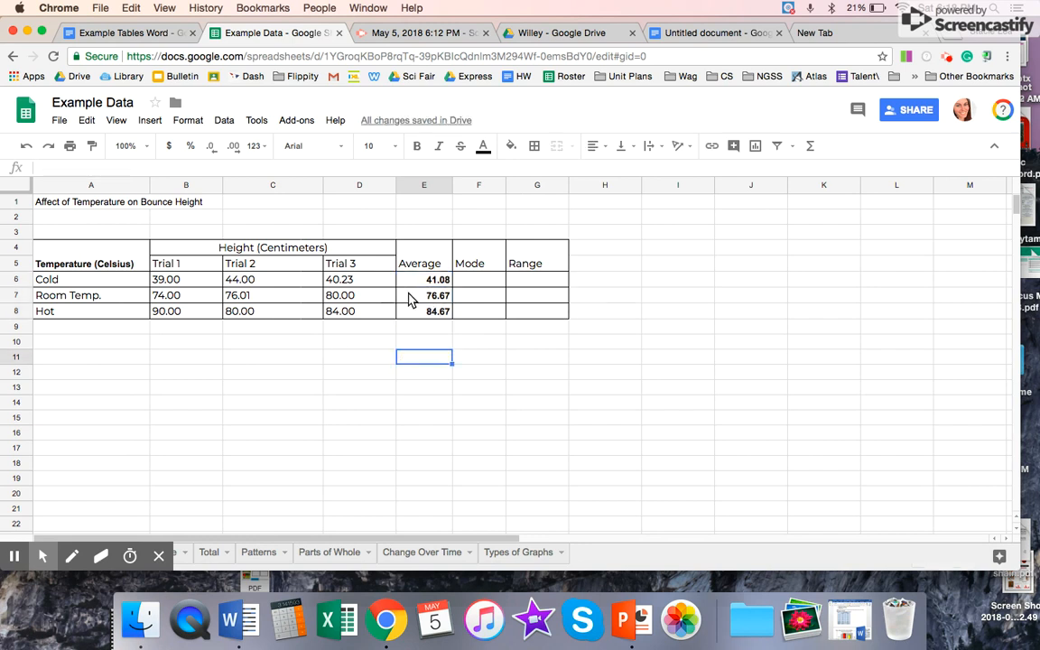
# Step: Check which trial cells the copied average formulas in E7 and E8 refer to
pyautogui.click(191, 296)
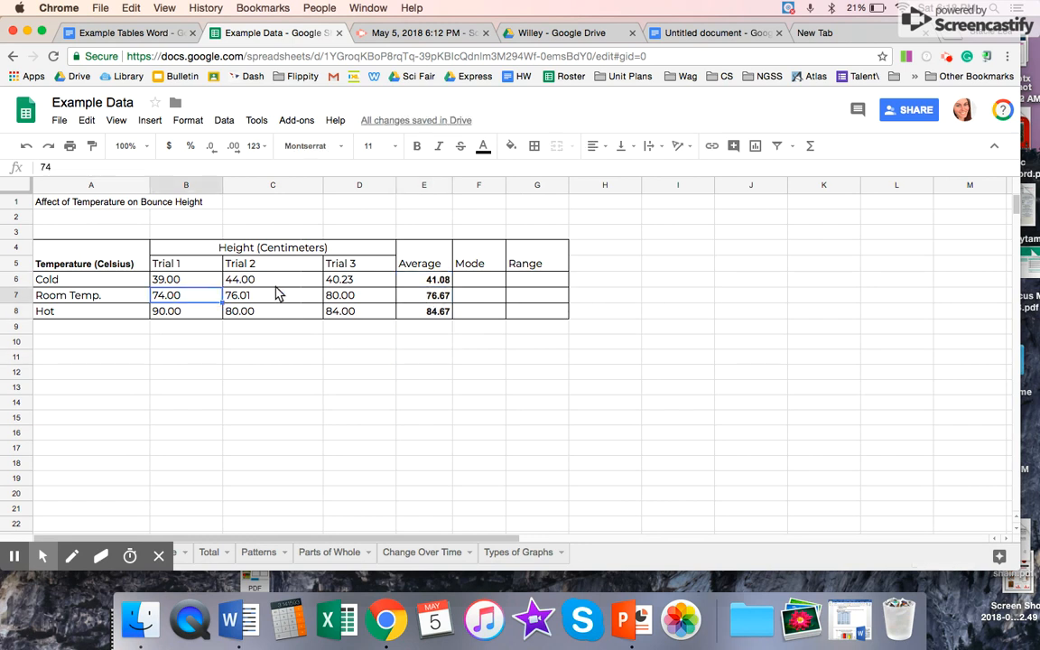
pyautogui.click(438, 298)
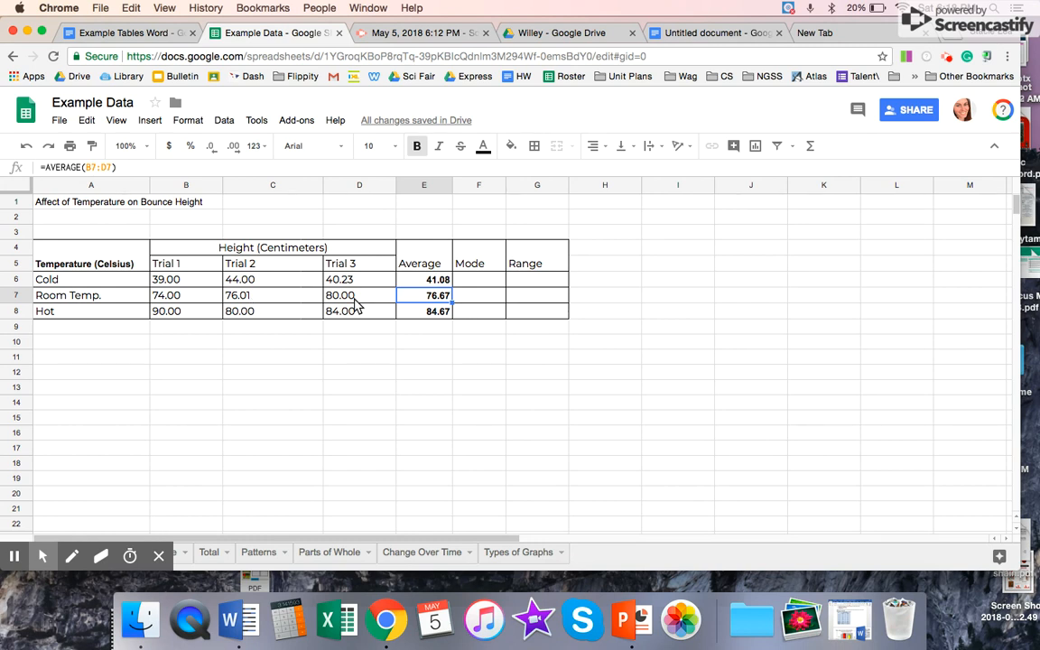
pyautogui.click(417, 311)
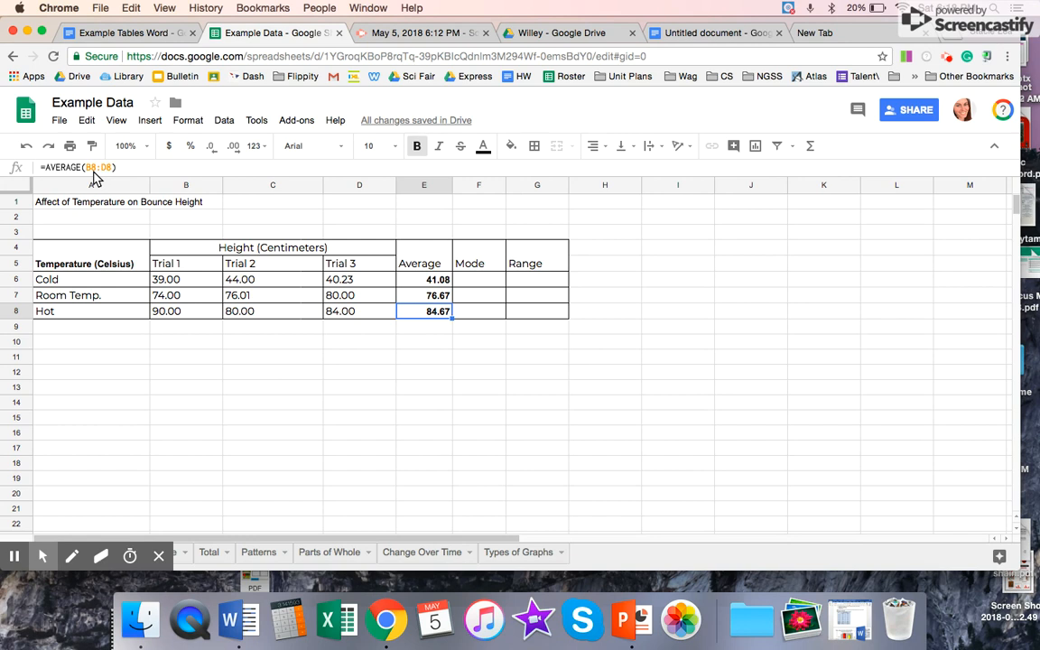
pyautogui.click(386, 372)
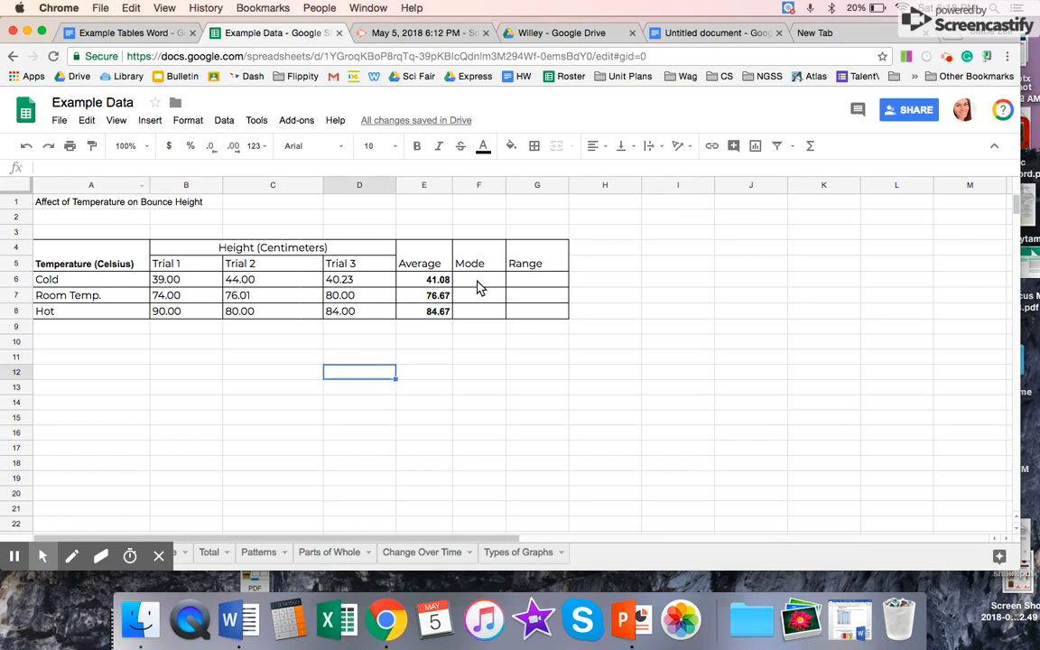
# Step: Try to calculate the Cold row's mode in F6 with the MODE function over B6:D6
pyautogui.click(478, 287)
pyautogui.write('=')
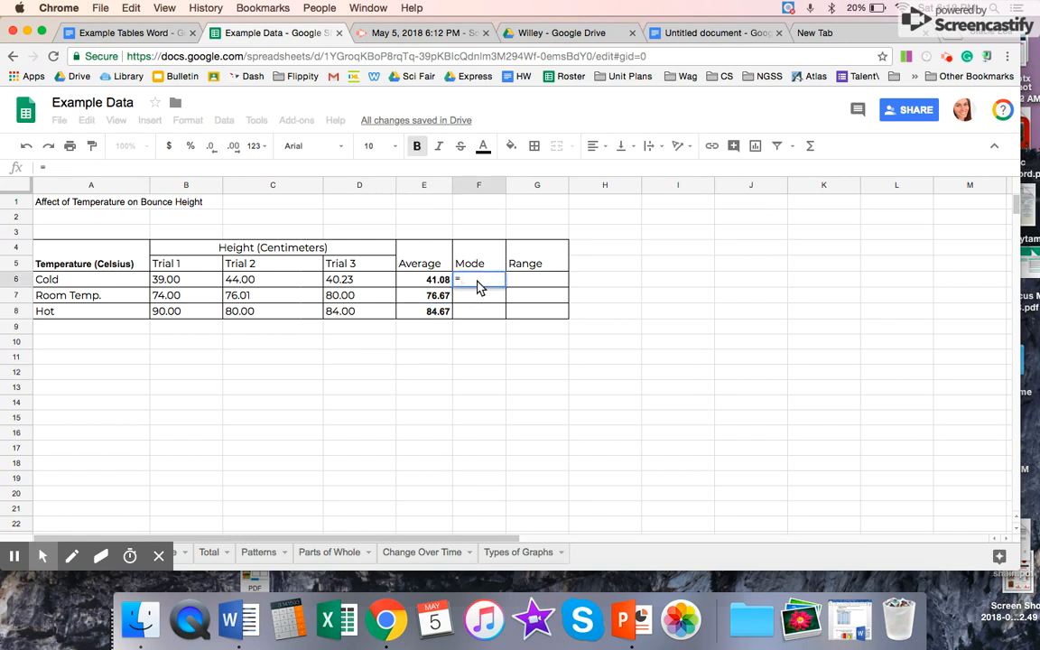
pyautogui.write('mod')
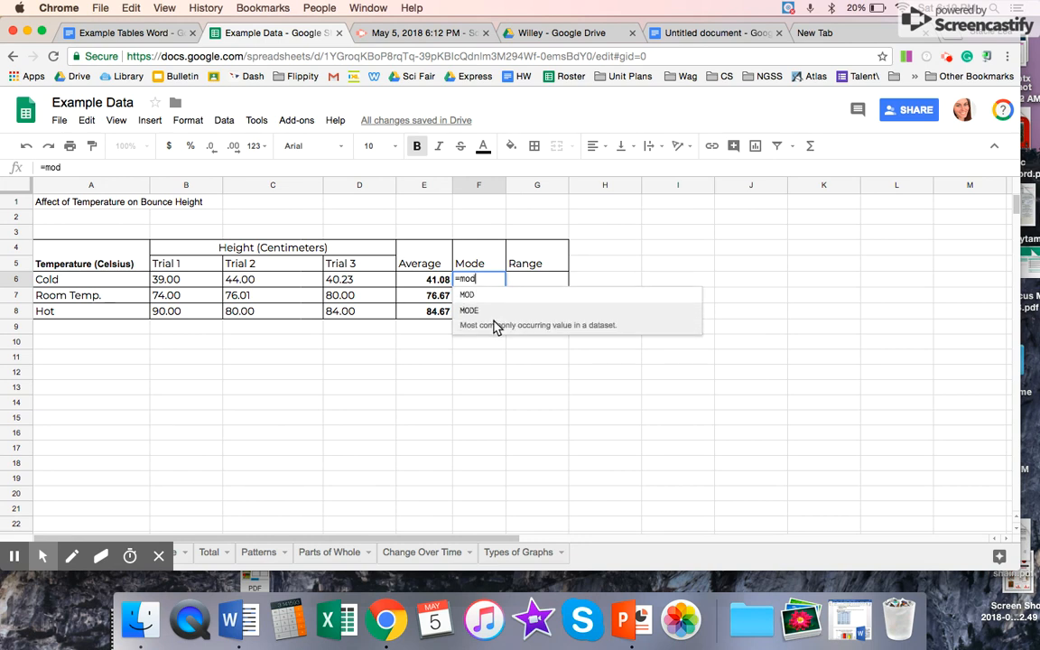
pyautogui.click(494, 330)
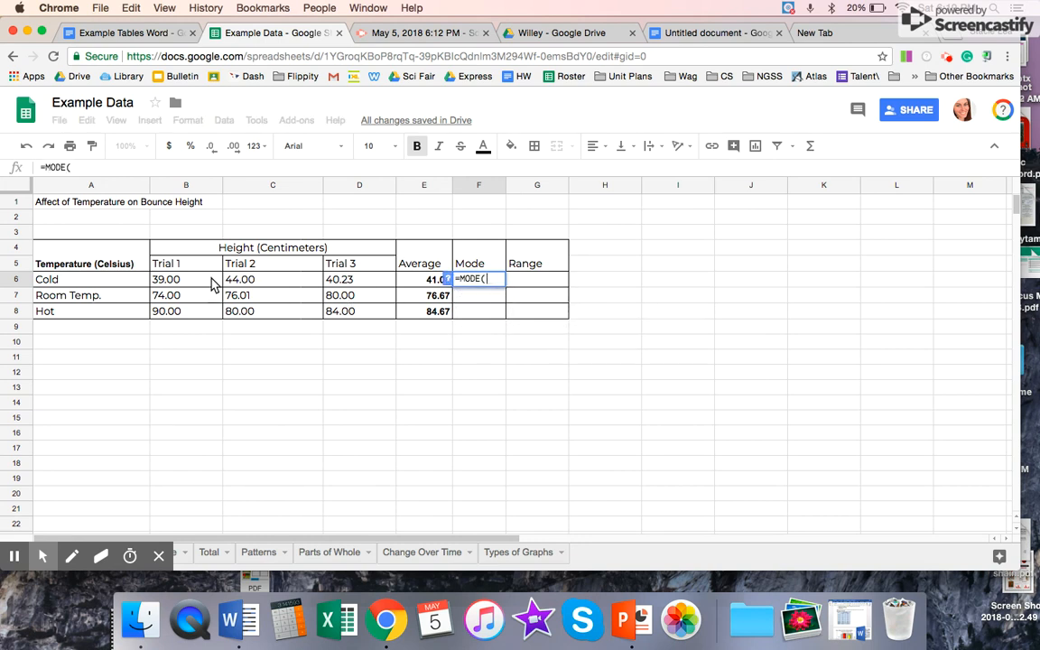
pyautogui.moveTo(193, 282); pyautogui.dragTo(366, 281)
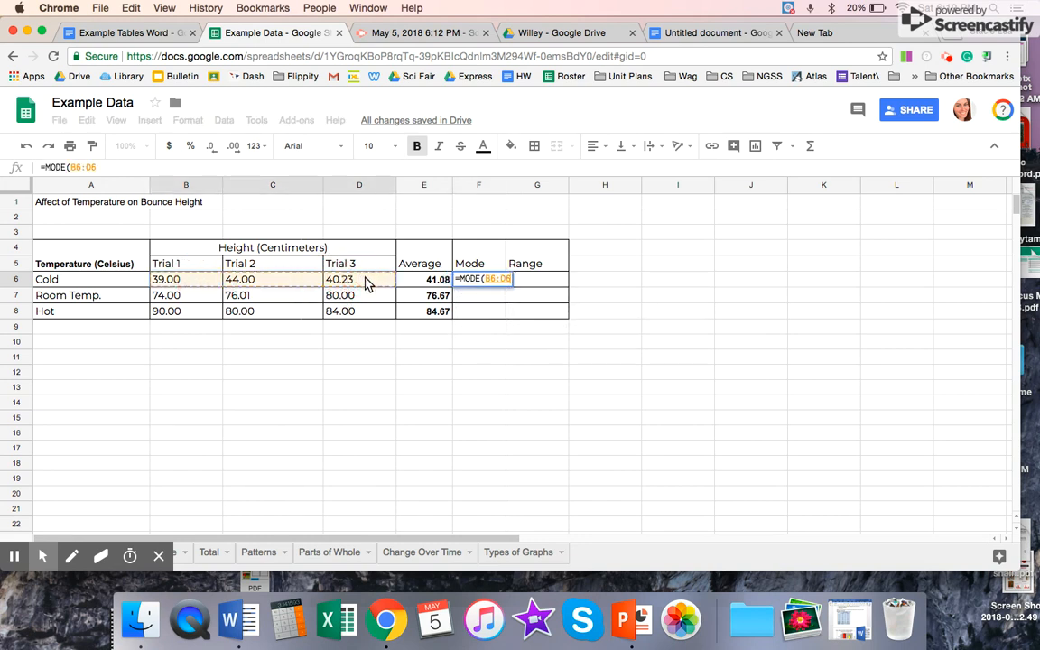
pyautogui.press('Return')
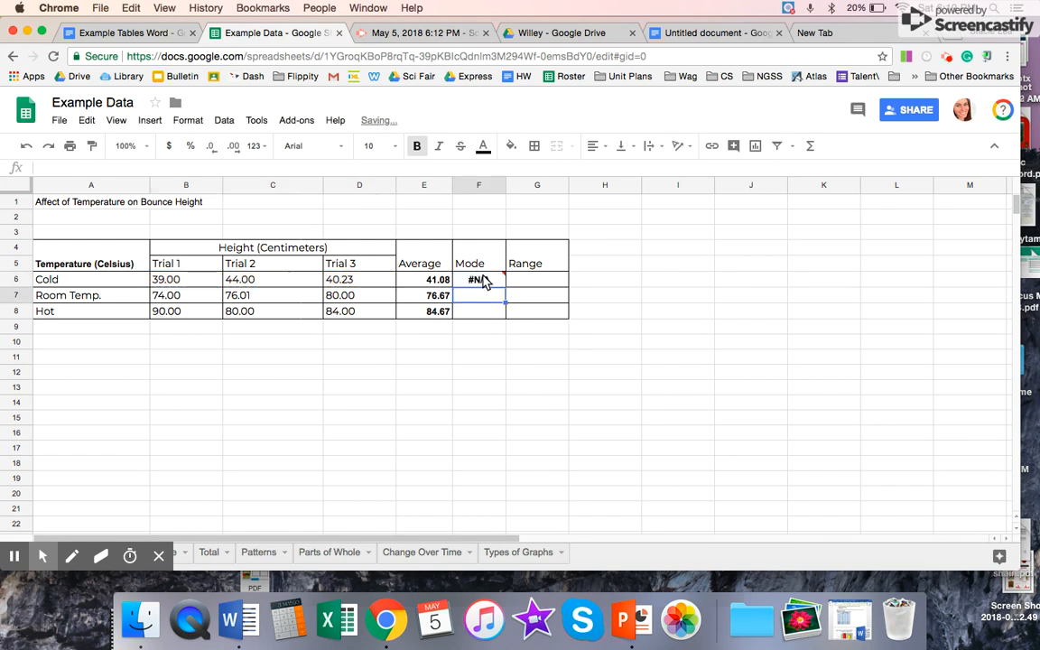
# Step: Inspect the error on the Cold row's mode in F6 and clear its formula
pyautogui.click(488, 284)
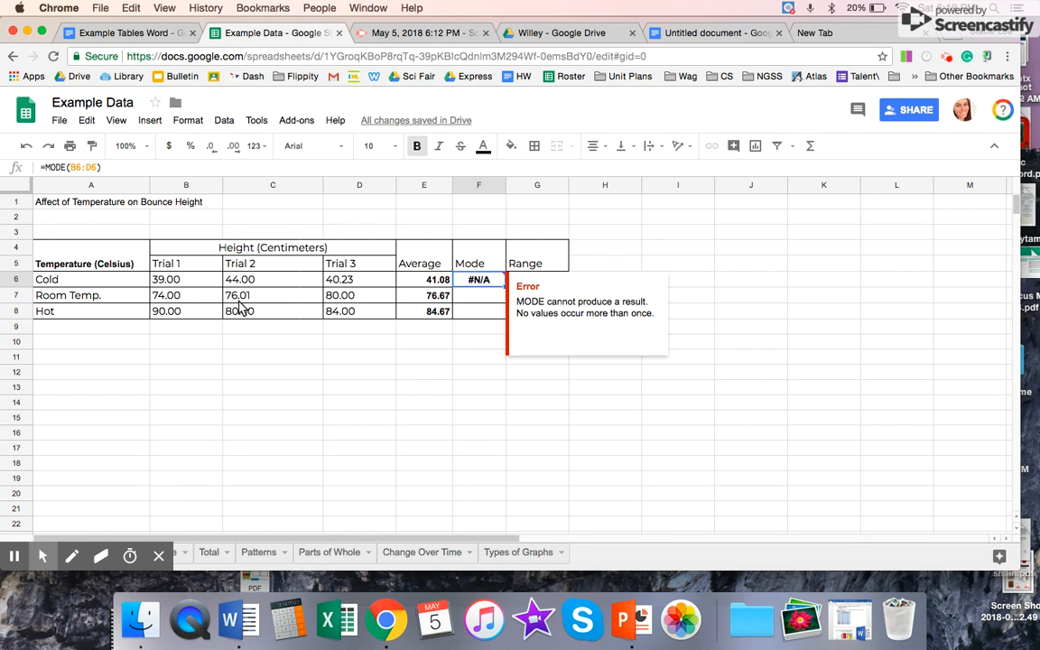
pyautogui.click(438, 370)
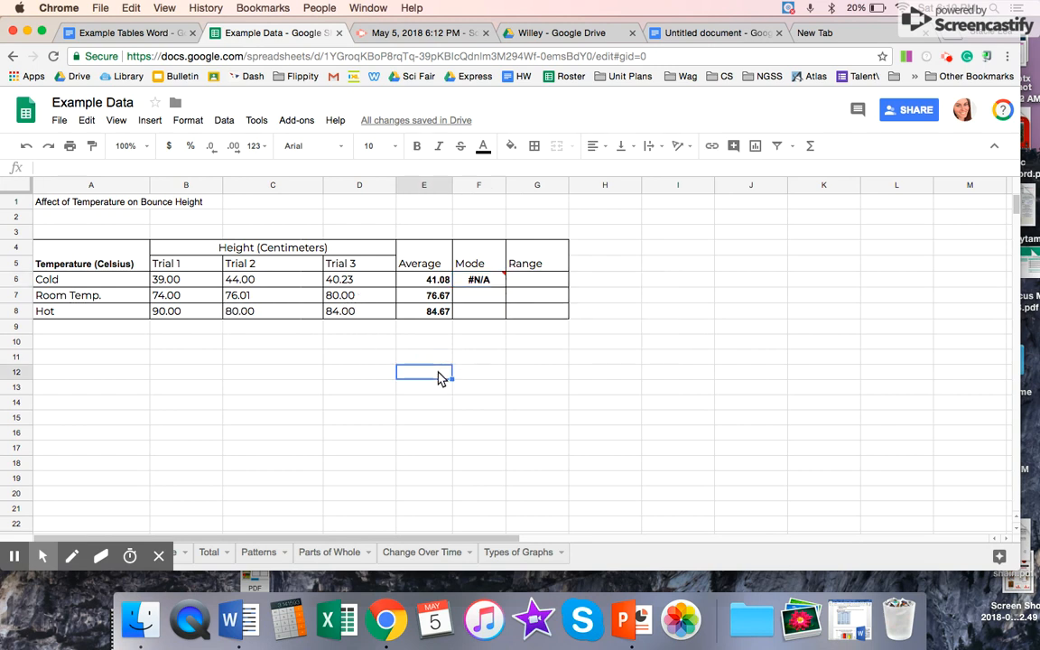
pyautogui.click(494, 285)
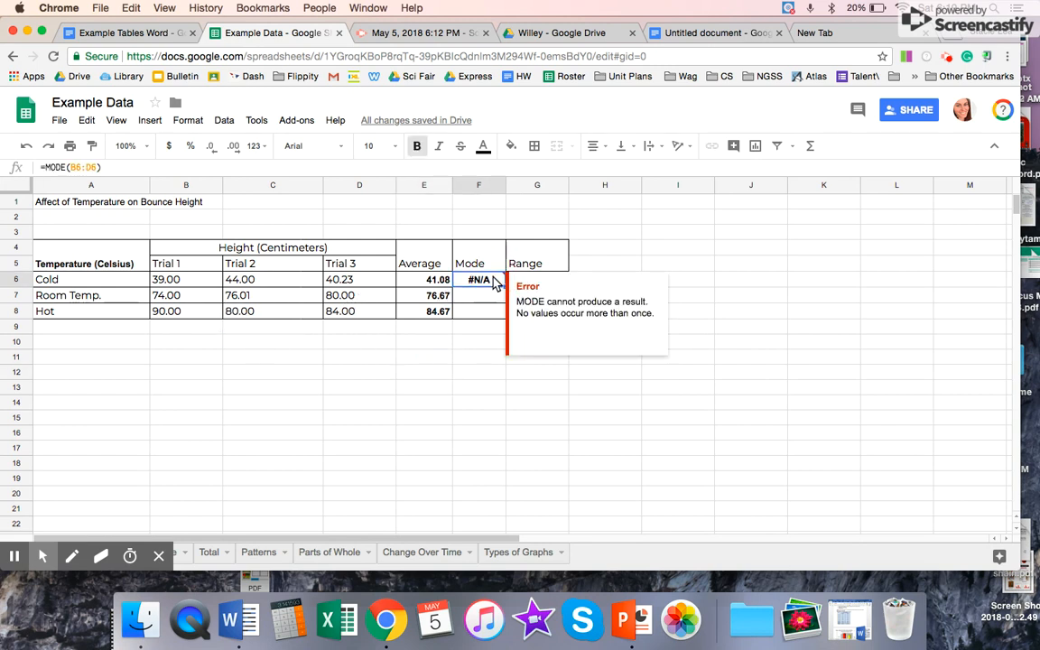
pyautogui.press('Delete')
# Step: Delete the entire Mode column from the sheet
pyautogui.click(480, 187)
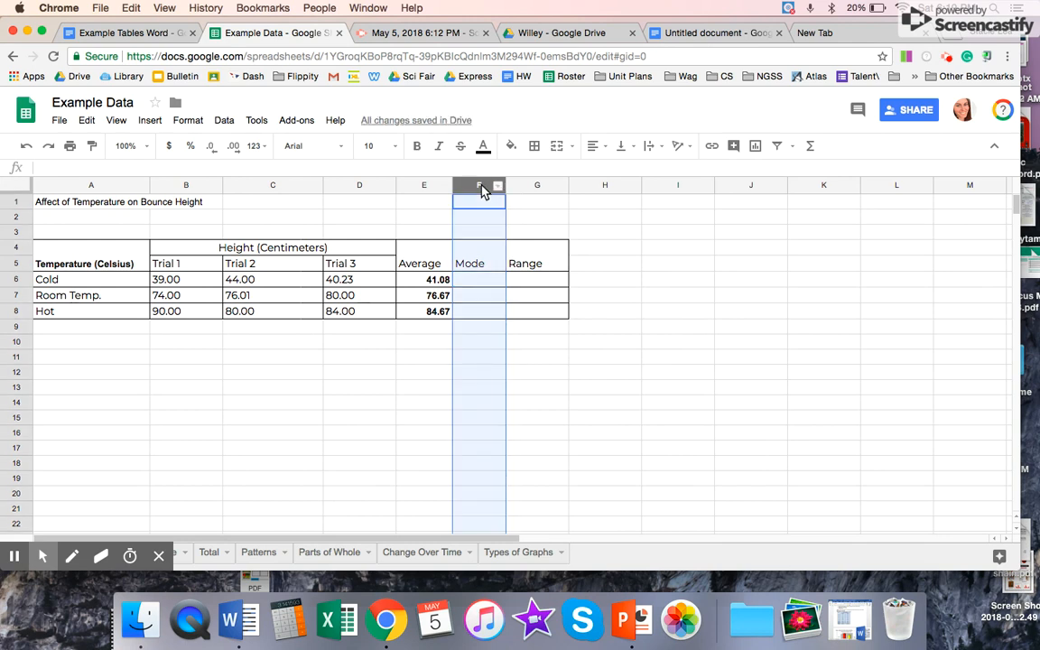
pyautogui.rightClick(473, 187)
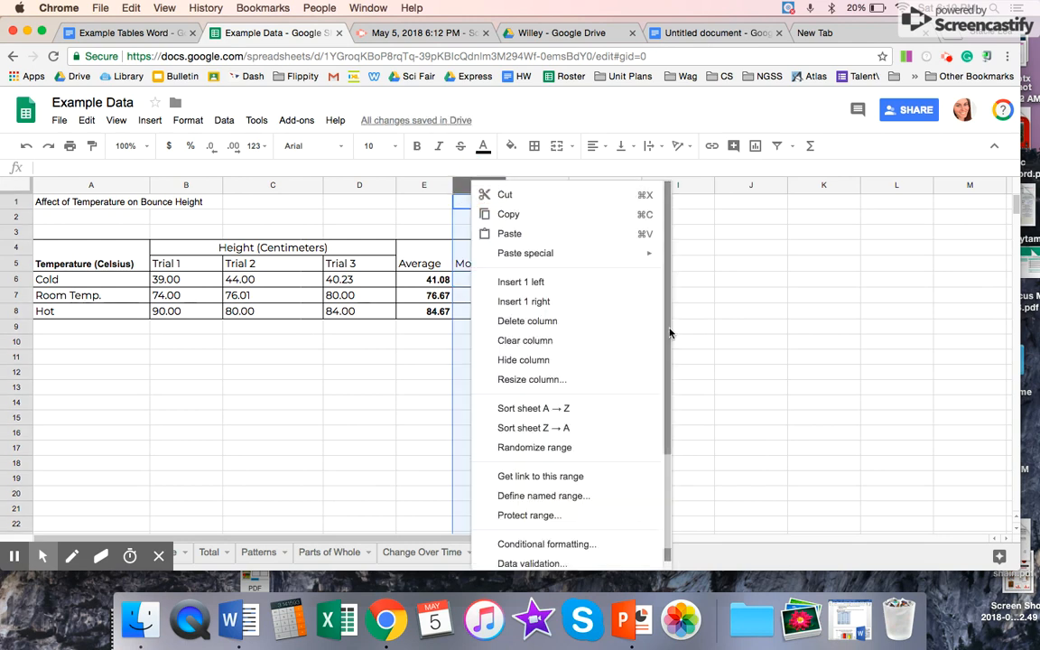
pyautogui.click(565, 319)
# Step: Calculate the Cold row's range in F6 by subtracting the lowest trial from the highest, using =C6-B6
pyautogui.click(488, 283)
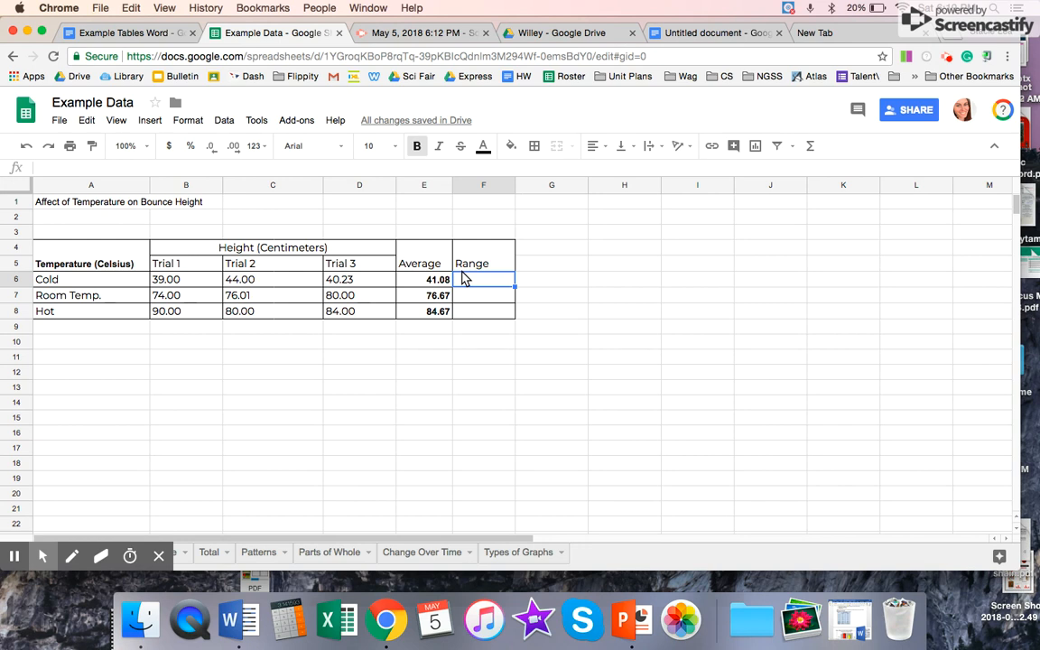
pyautogui.write('=')
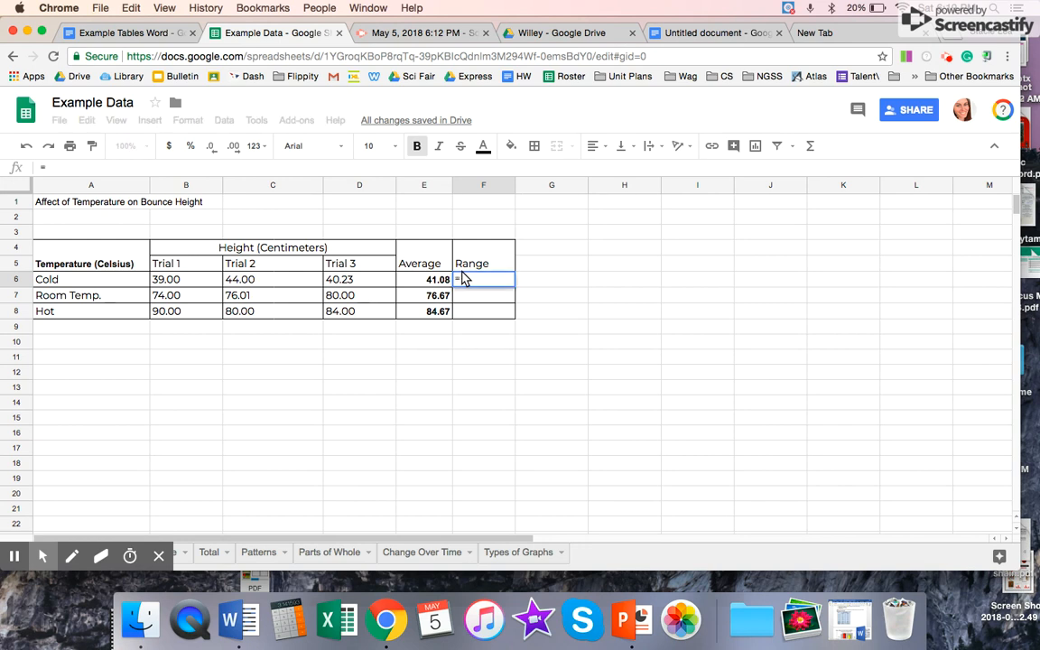
pyautogui.click(273, 283)
pyautogui.write('-')
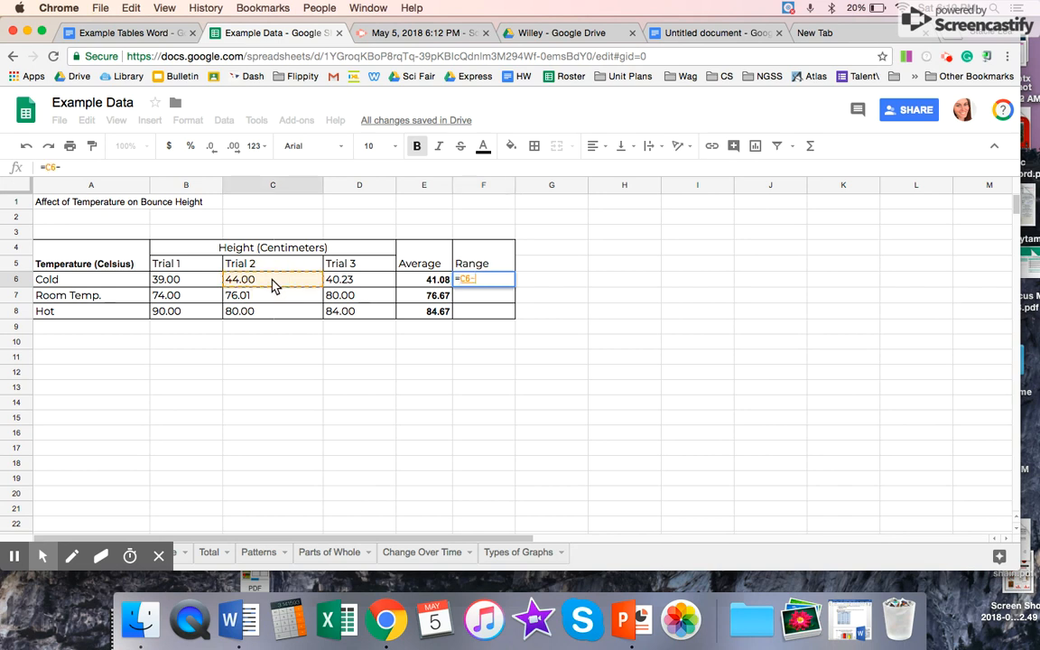
pyautogui.click(185, 282)
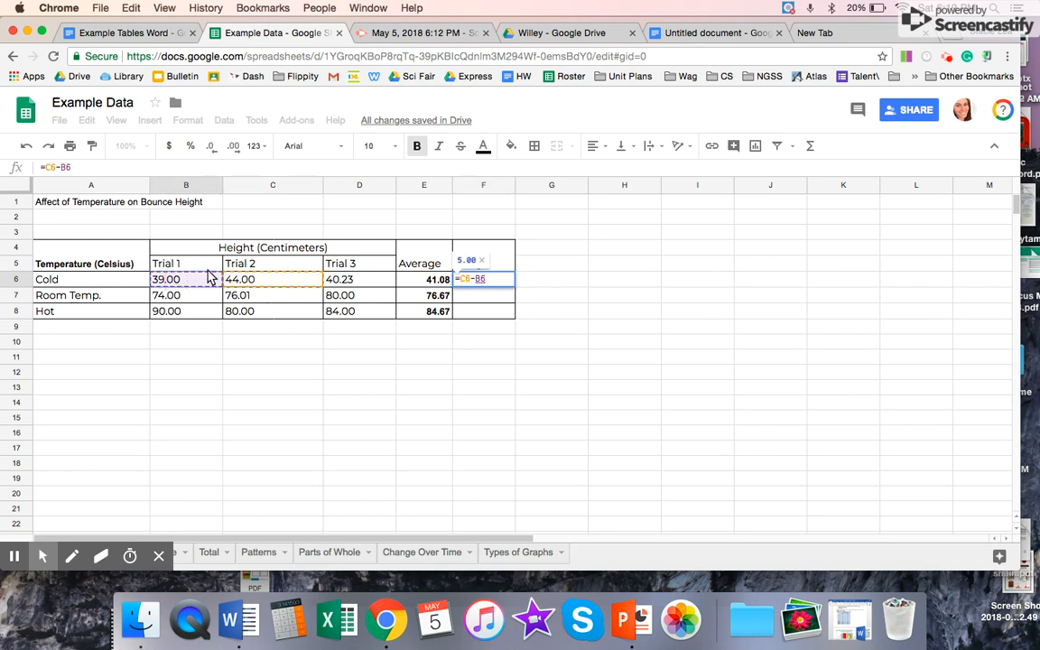
pyautogui.press('Return')
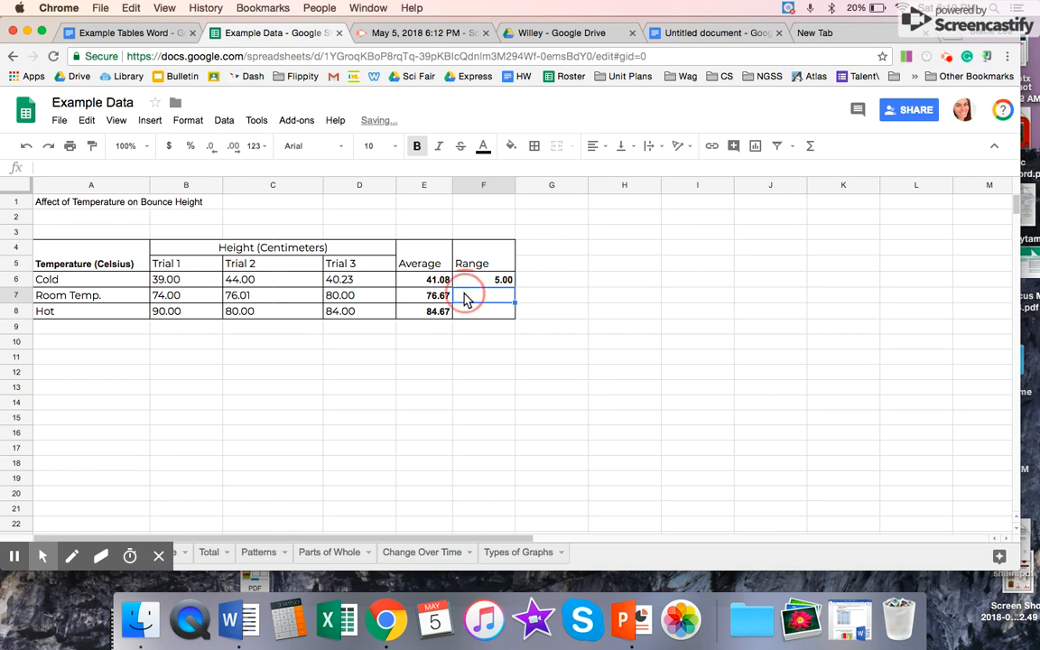
pyautogui.click(510, 281)
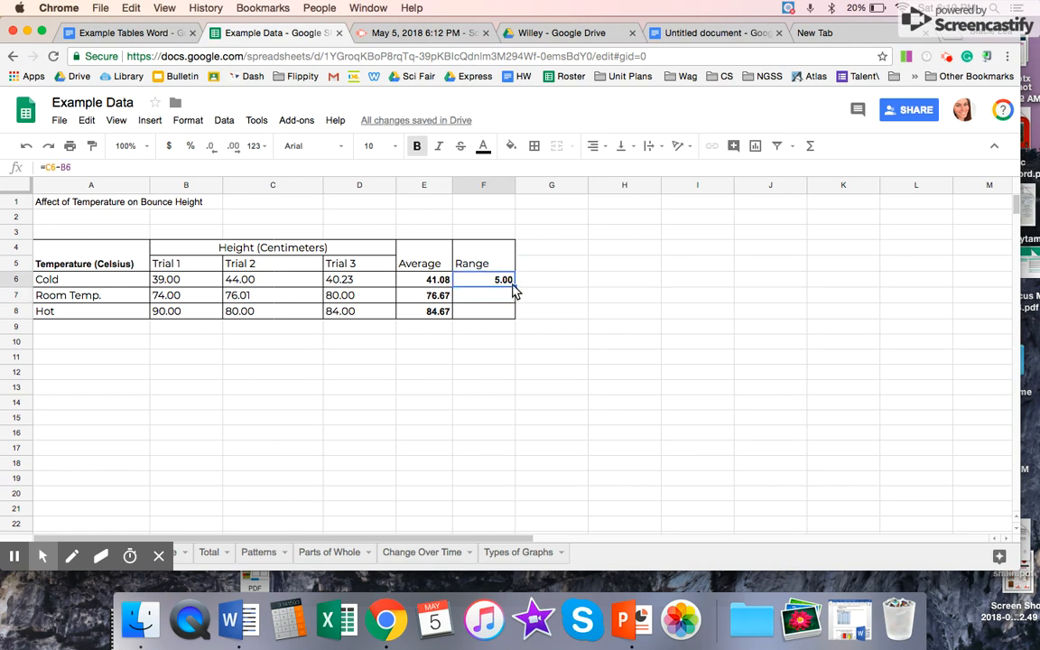
# Step: Calculate the Room Temp. row's range in F7 with the formula =D7-B7
pyautogui.click(502, 300)
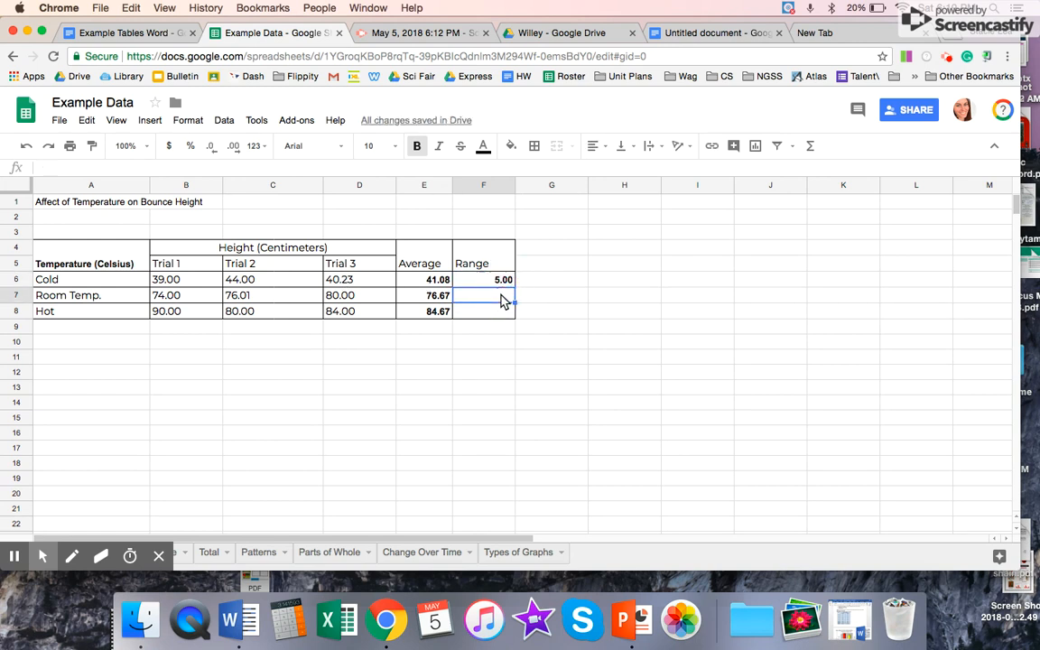
pyautogui.write('=')
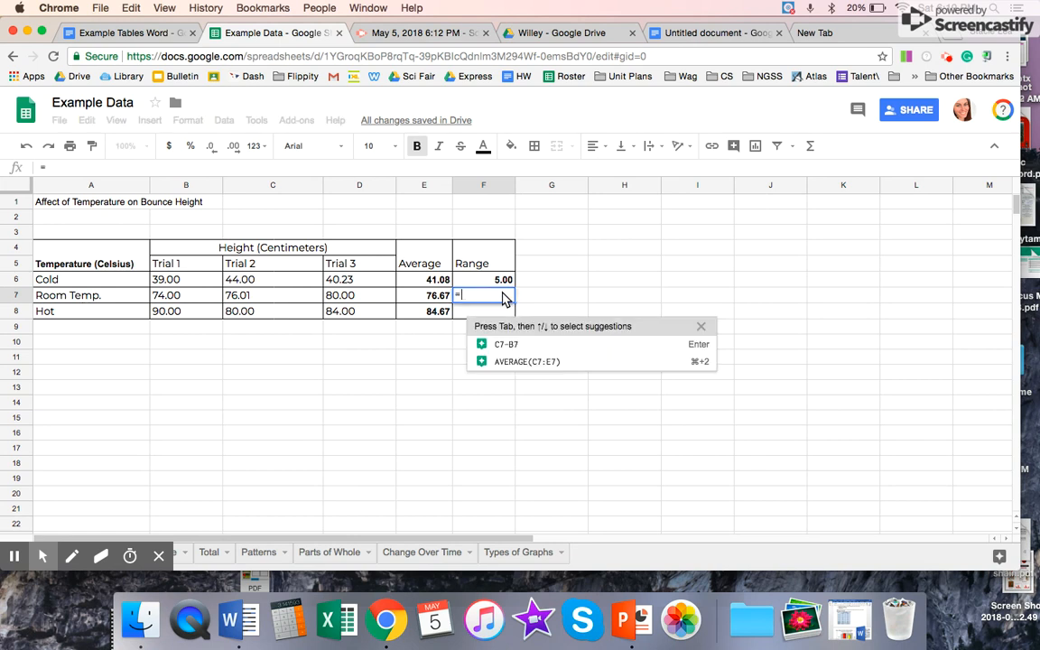
pyautogui.click(357, 298)
pyautogui.write('-')
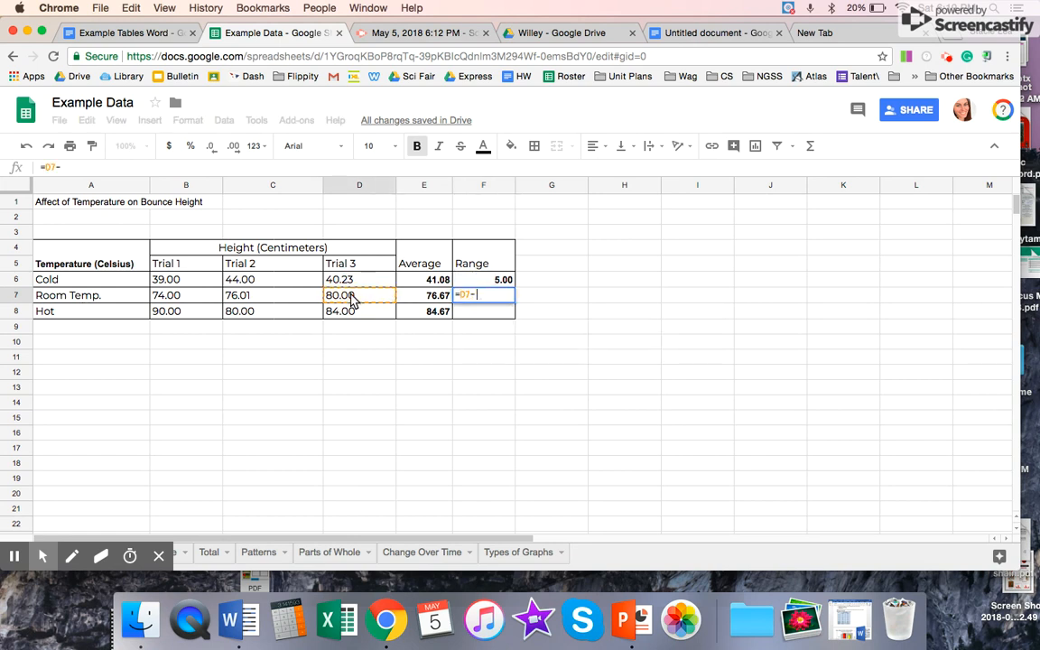
pyautogui.click(200, 301)
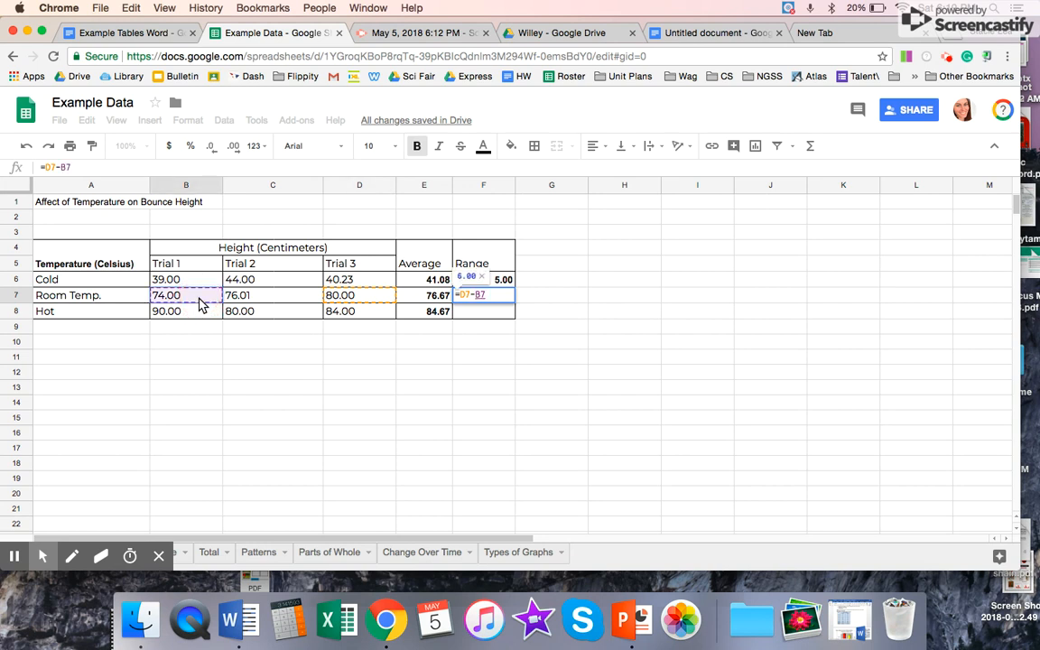
pyautogui.press('Return')
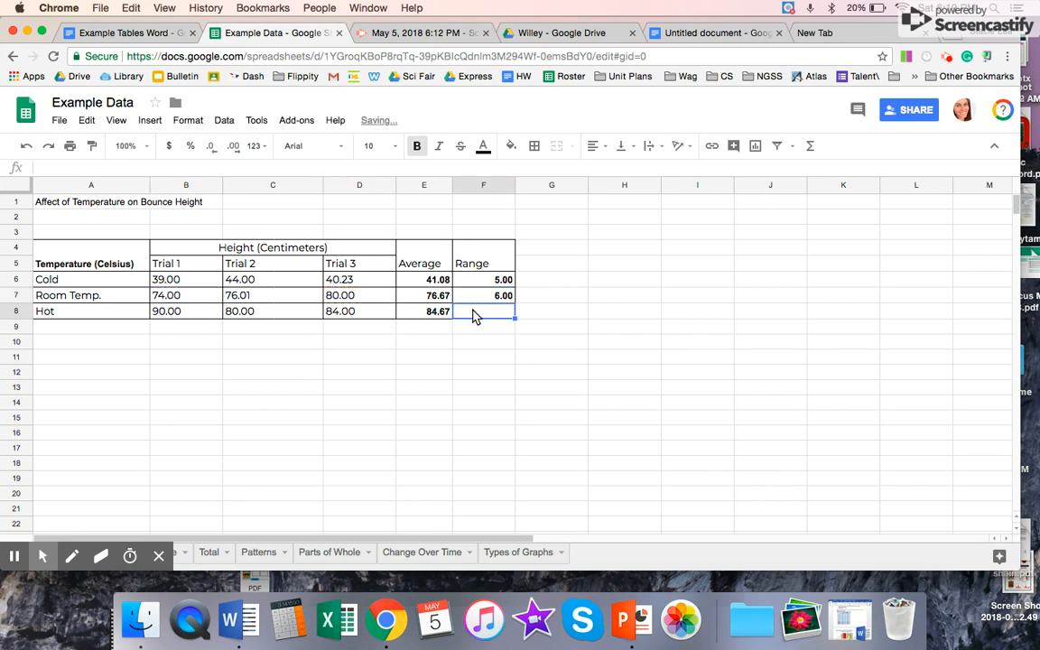
# Step: Calculate the Hot row's range in F8 with the formula =B8-C8
pyautogui.write('=')
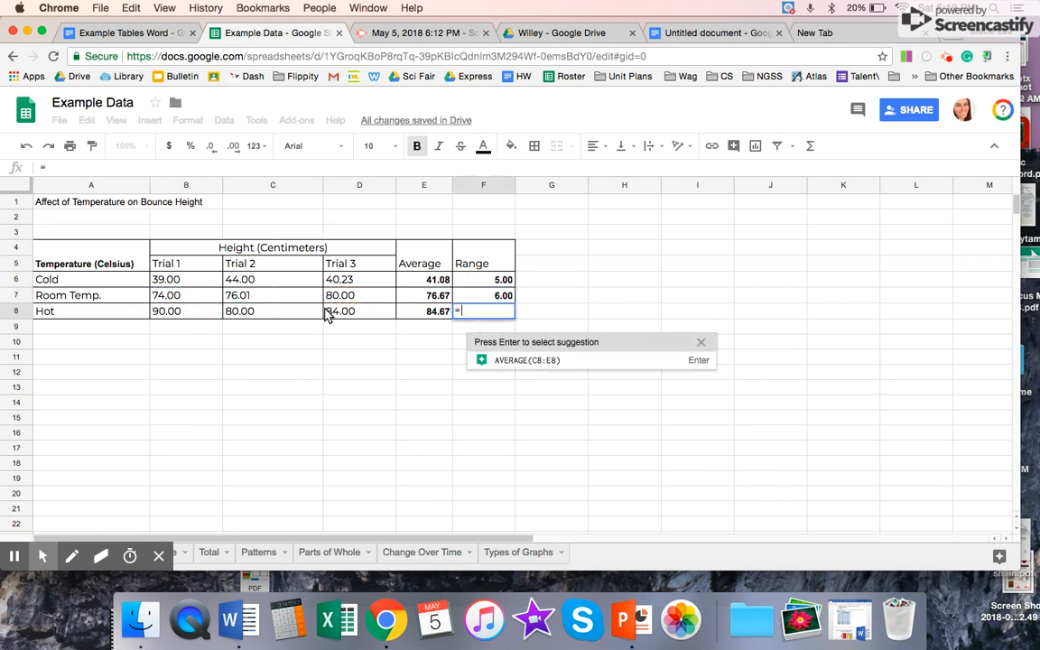
pyautogui.click(178, 313)
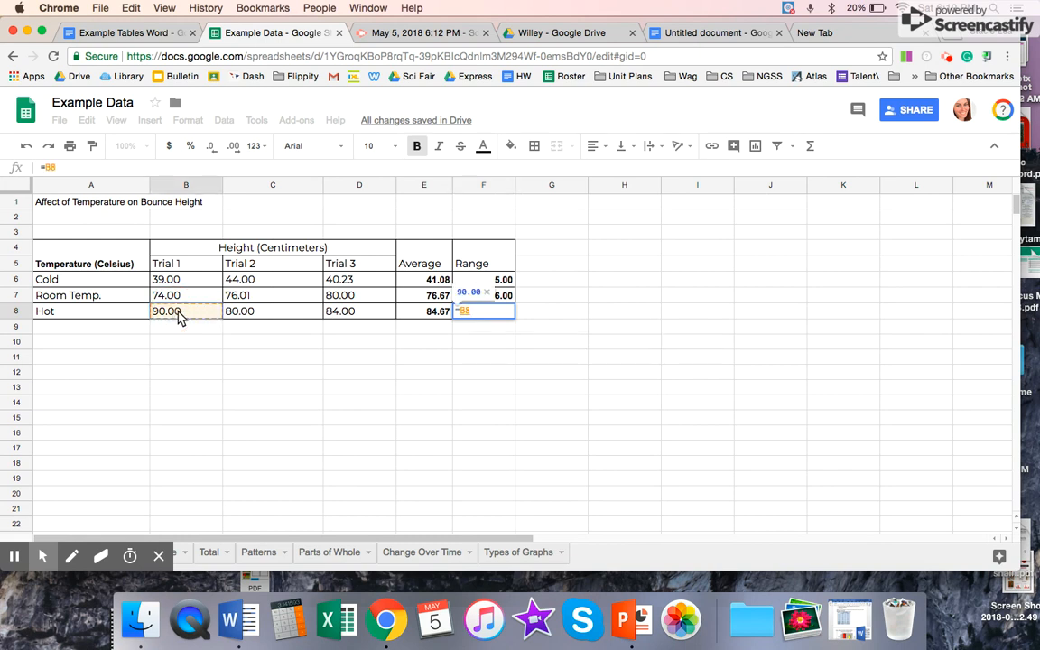
pyautogui.write('-')
pyautogui.click(259, 317)
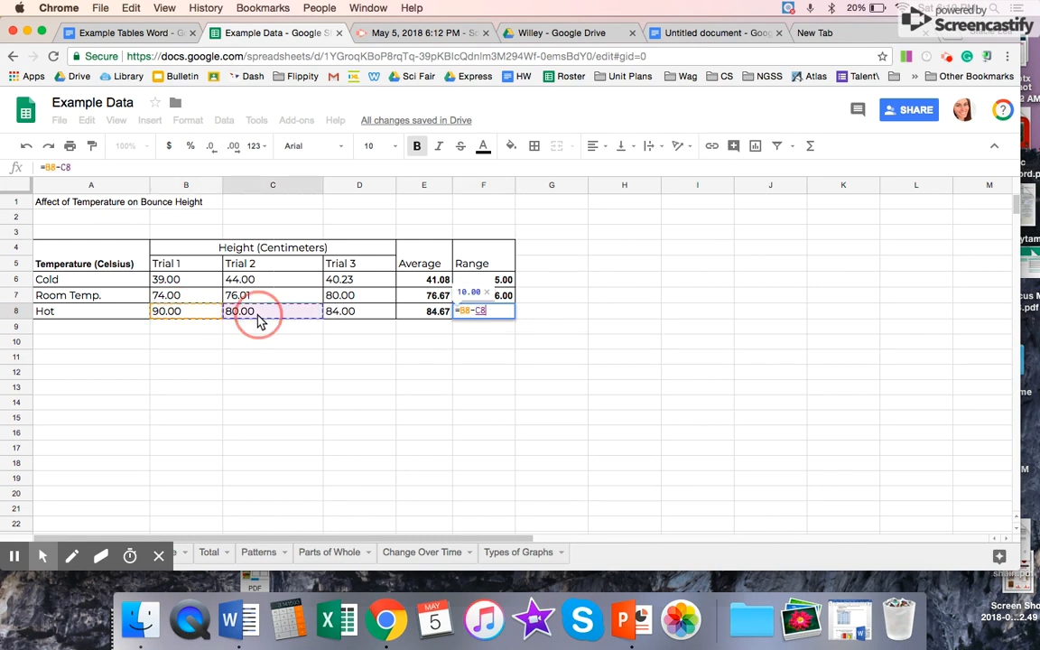
pyautogui.press('Return')
pyautogui.click(322, 378)
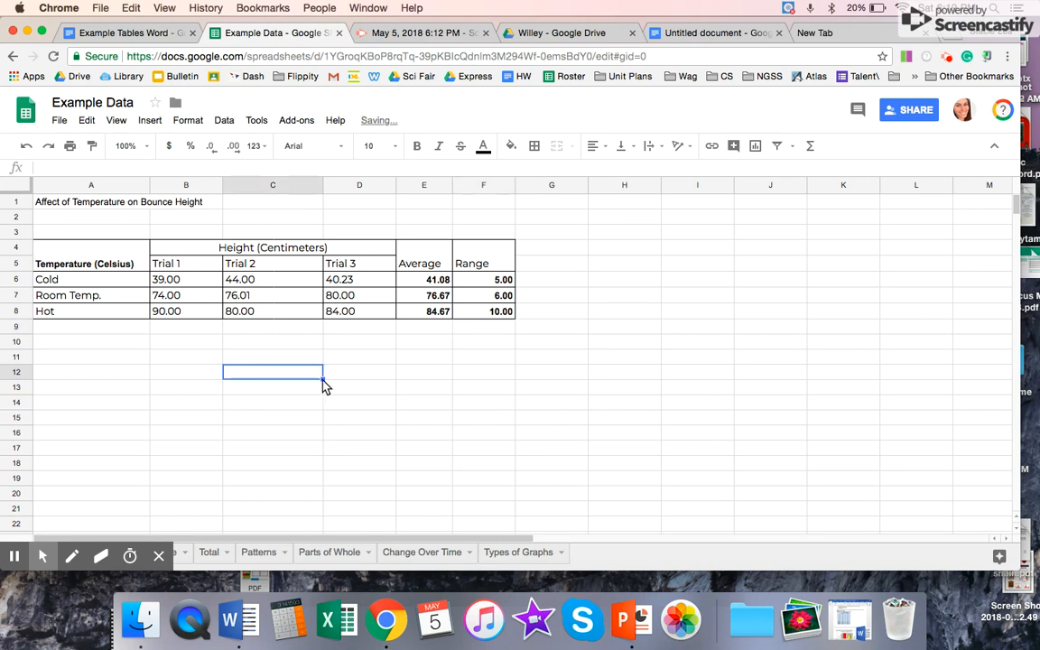
# Step: Remove the bold formatting from the average and range values in E6:F8 and align them left
pyautogui.moveTo(411, 279); pyautogui.dragTo(494, 318)
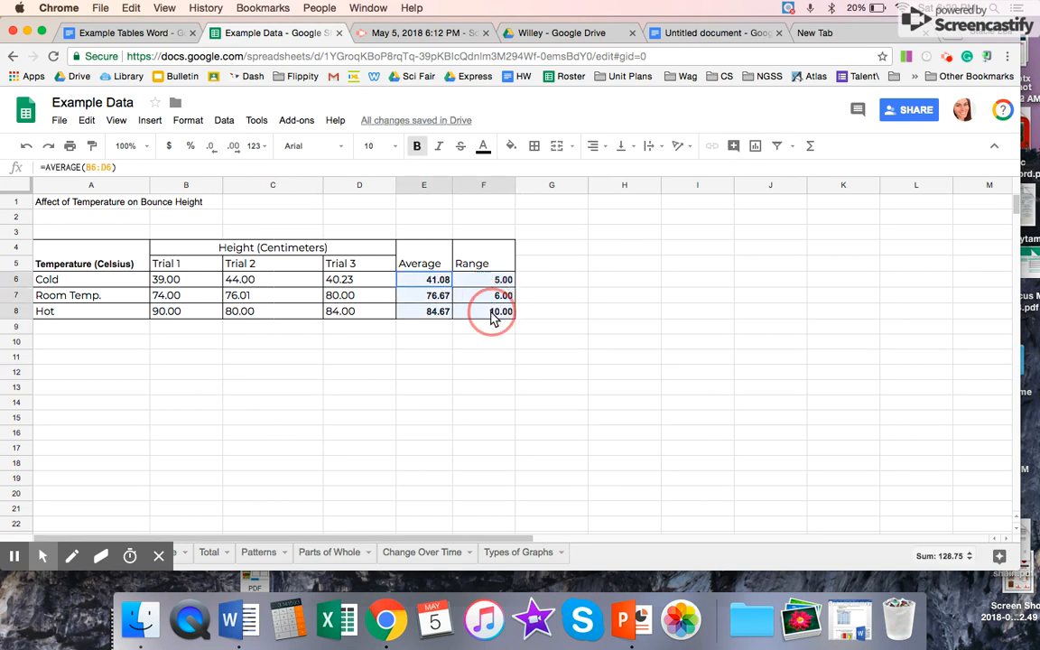
pyautogui.click(416, 145)
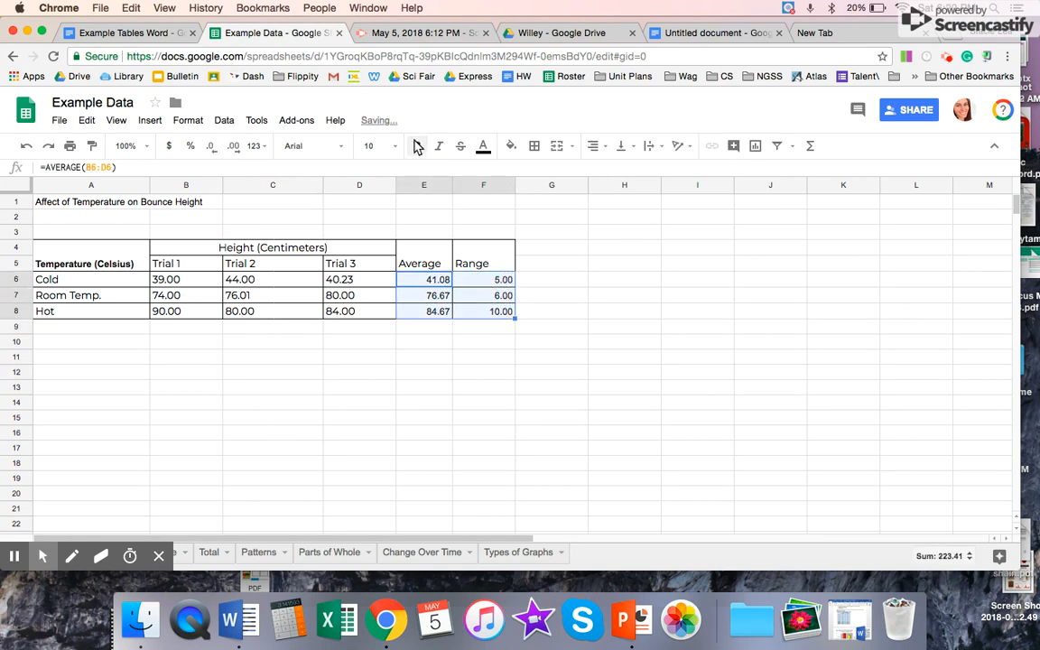
pyautogui.click(594, 148)
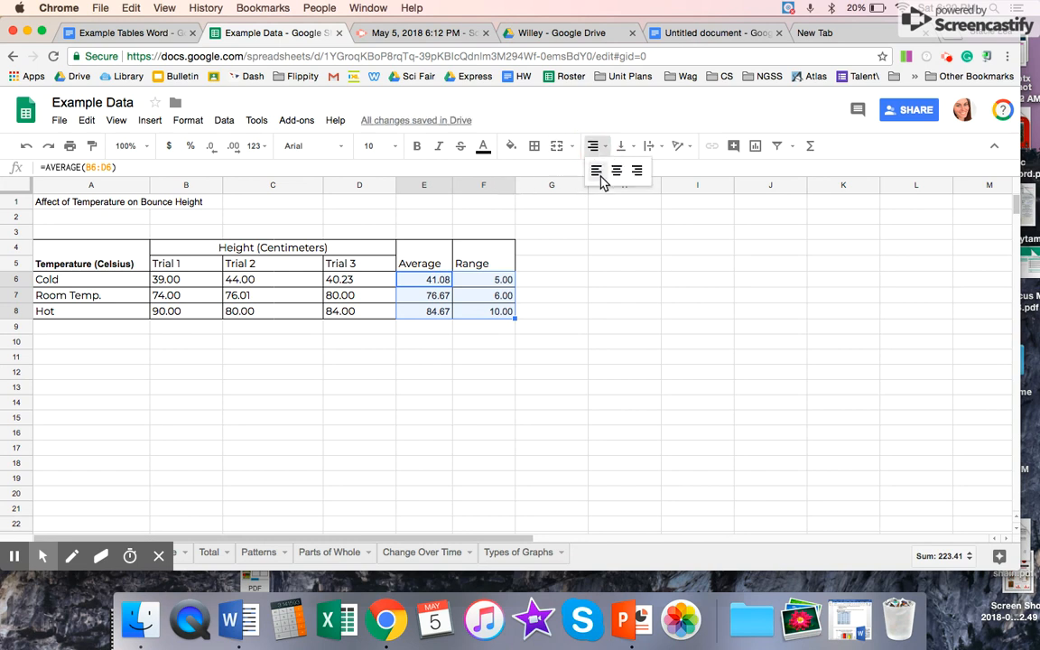
pyautogui.click(598, 171)
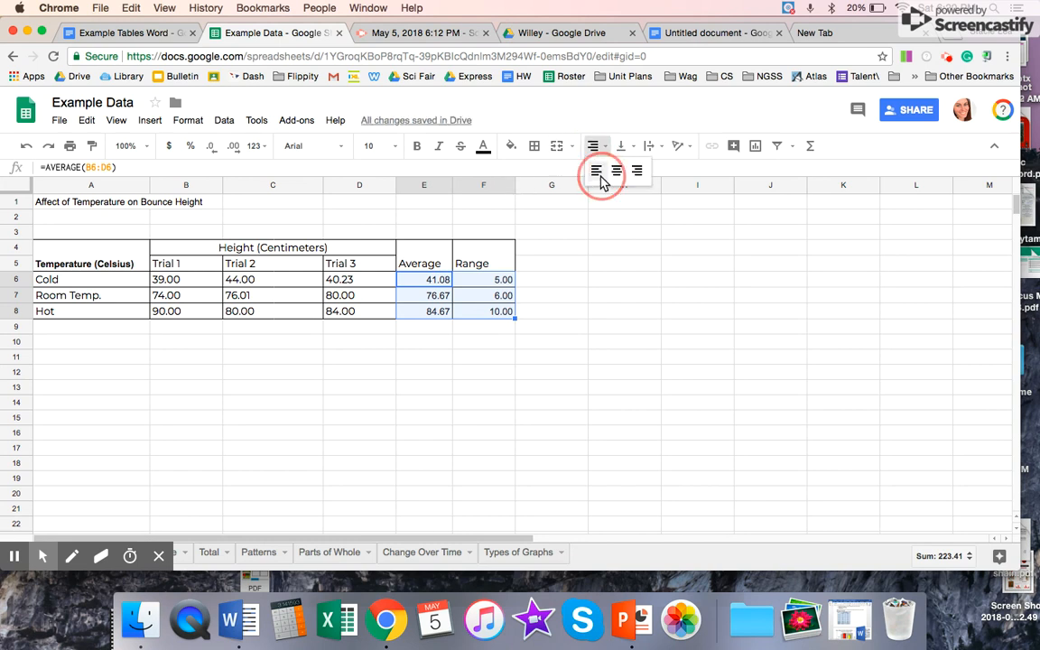
pyautogui.click(498, 315)
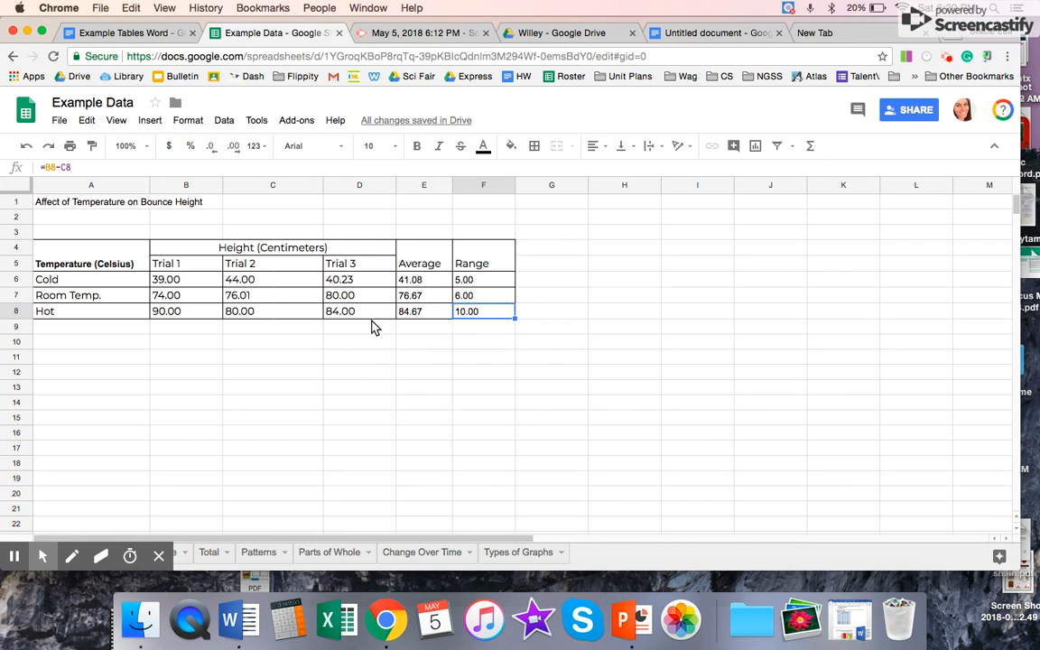
# Step: On the sheet with the swimmers' heart rates, calculate Person 1's Freestyle difference in D8 with the formula =C8-B8
pyautogui.click(177, 552)
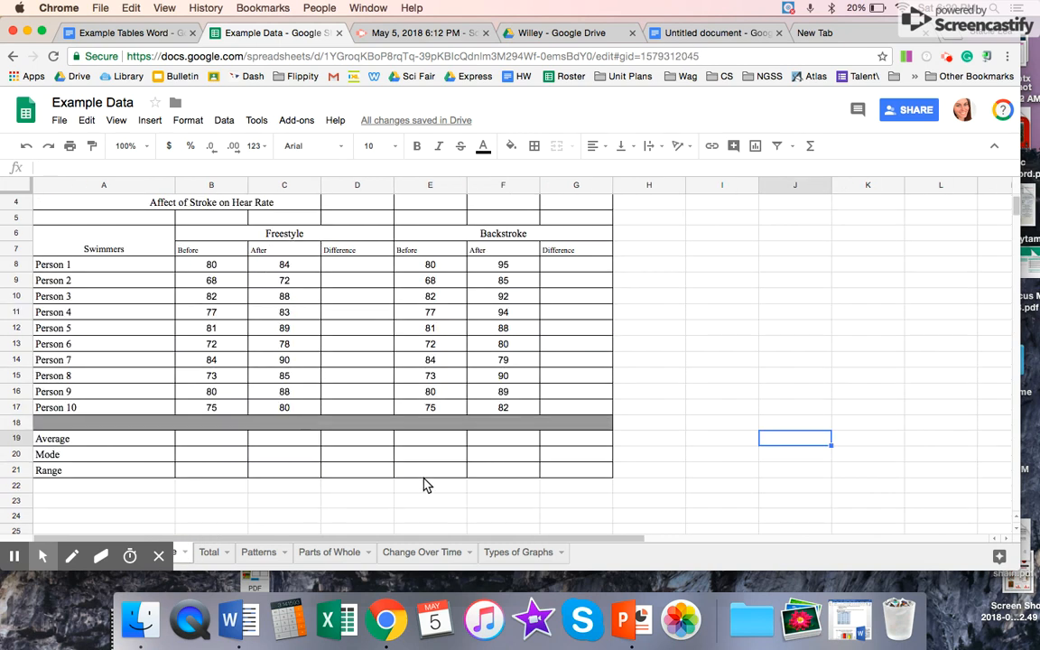
pyautogui.click(350, 267)
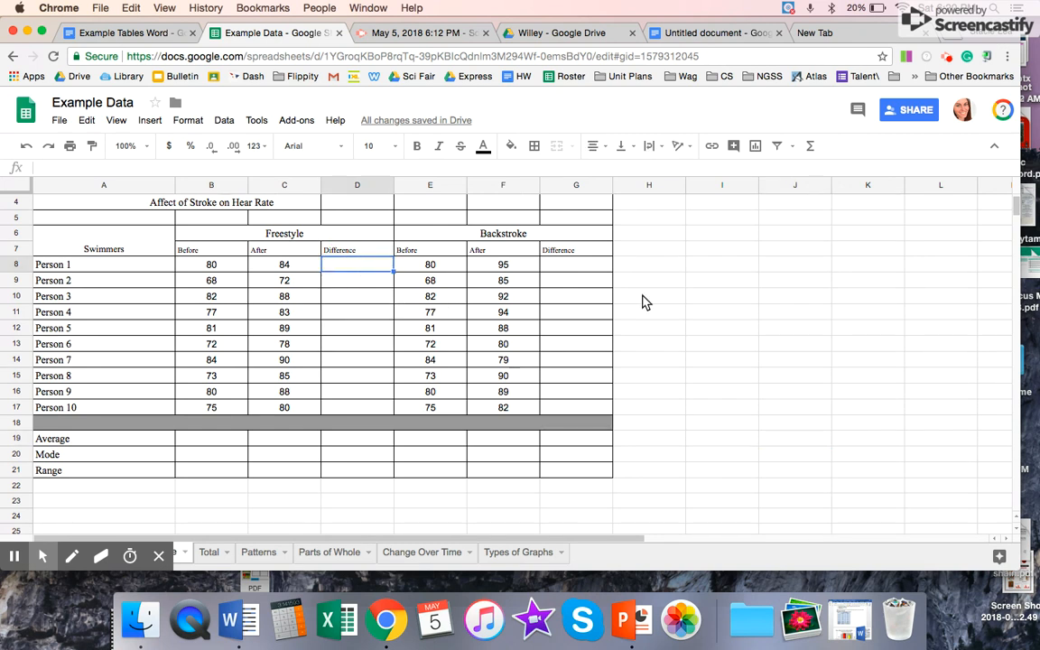
pyautogui.write('=')
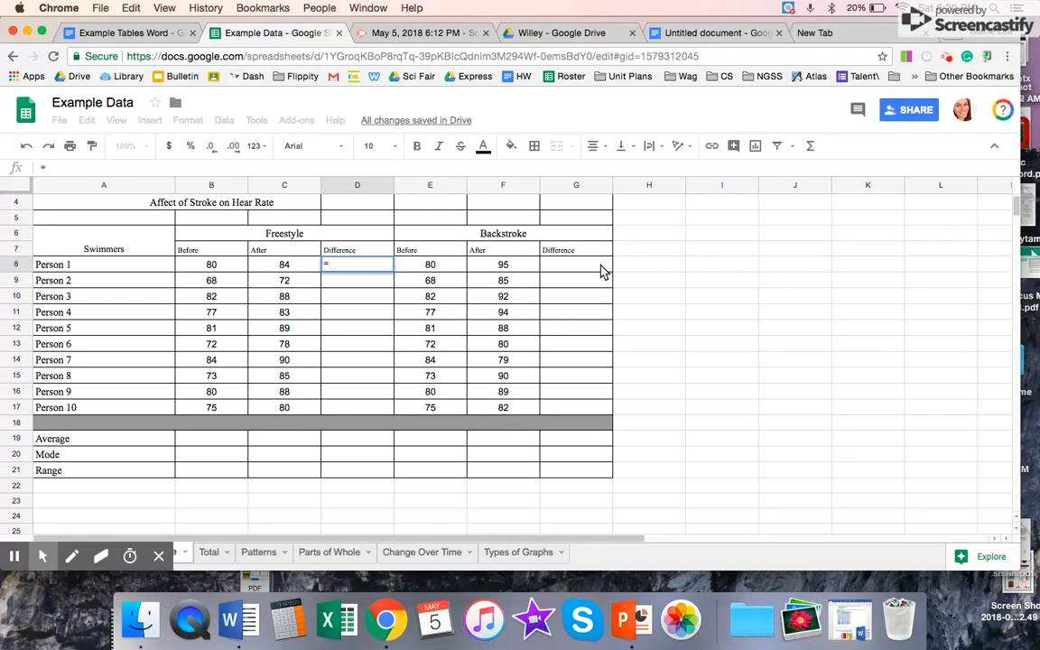
pyautogui.click(295, 266)
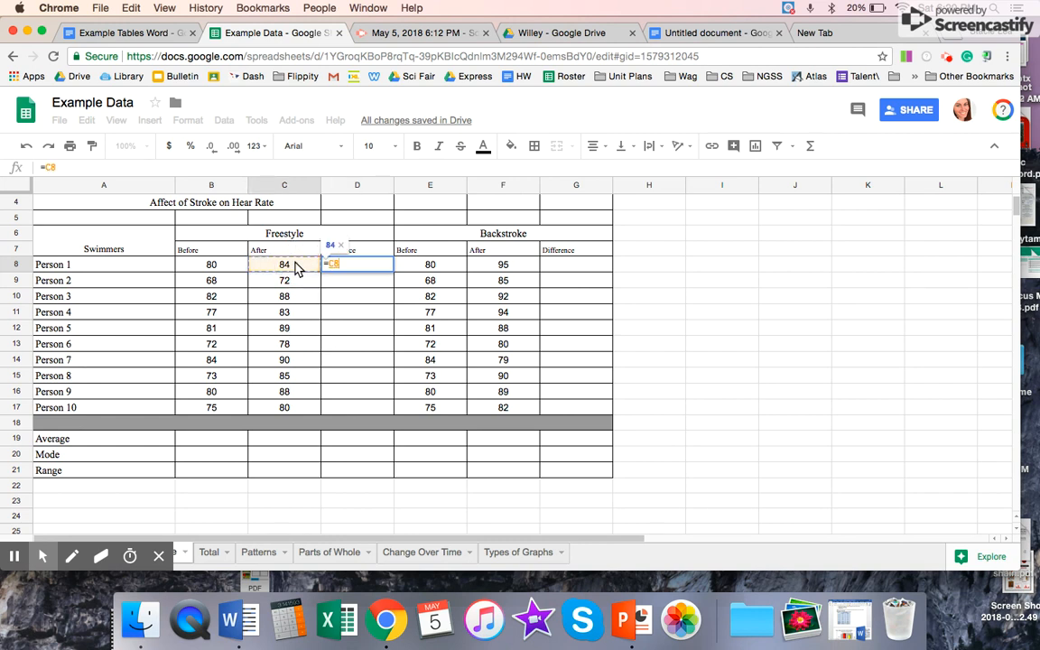
pyautogui.write('-')
pyautogui.click(212, 267)
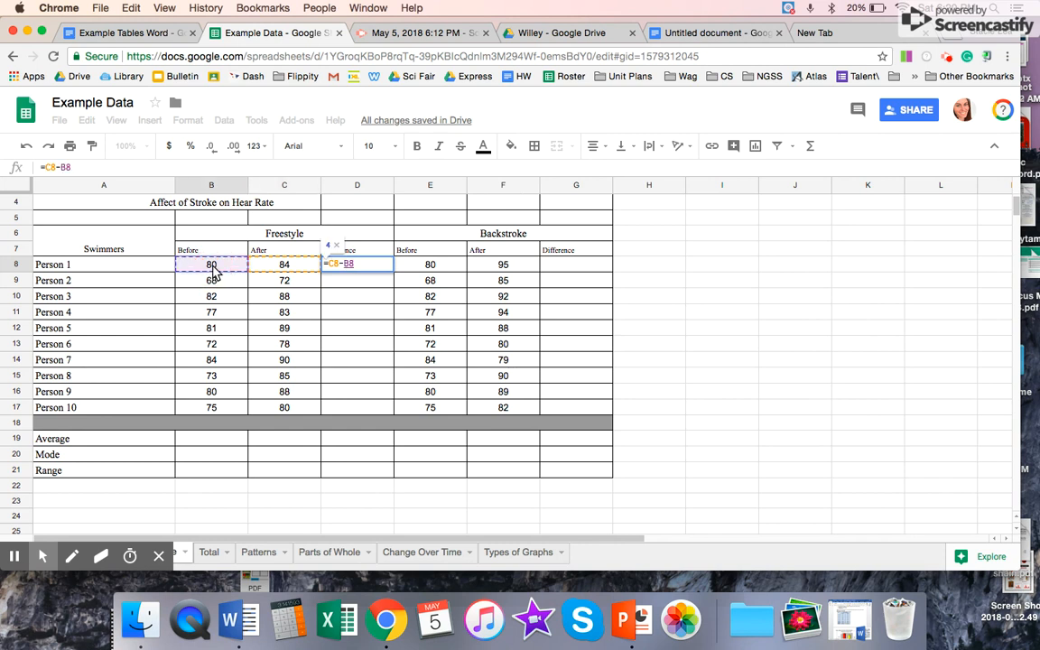
pyautogui.press('Return')
# Step: Fill the Freestyle difference formula from D8 down to Person 10 in D17 and check the copied formula in D9
pyautogui.click(379, 264)
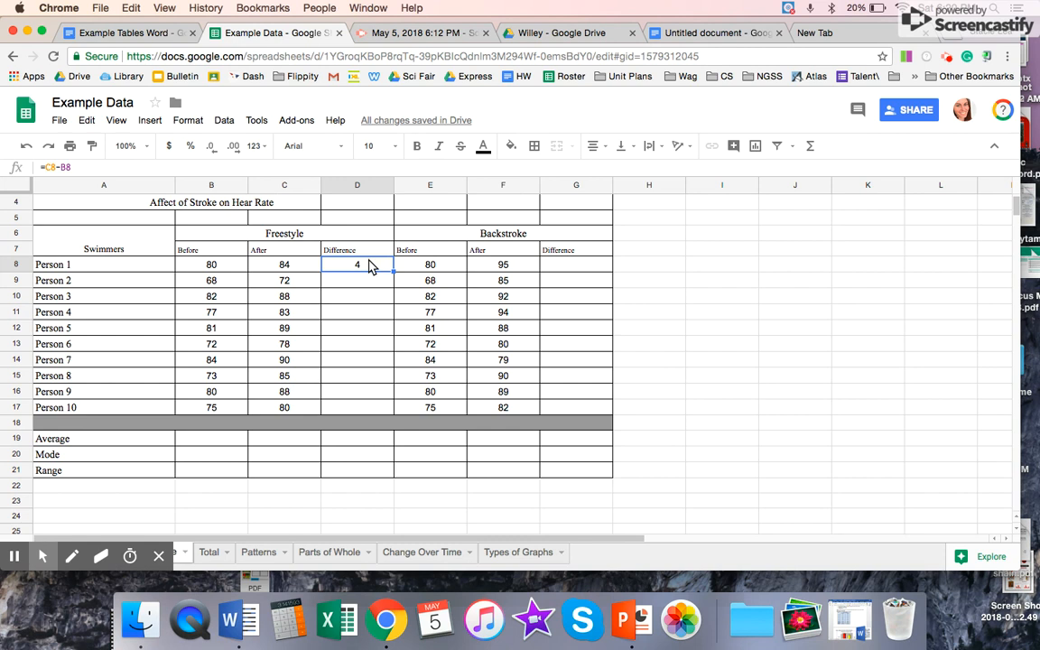
pyautogui.moveTo(393, 272); pyautogui.dragTo(391, 409)
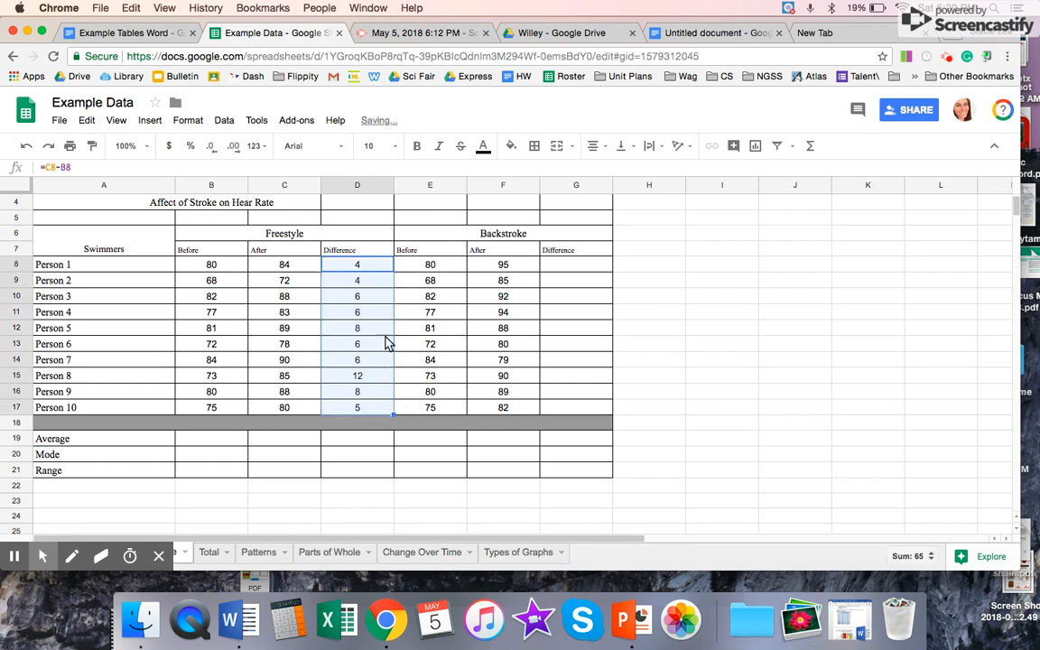
pyautogui.click(290, 284)
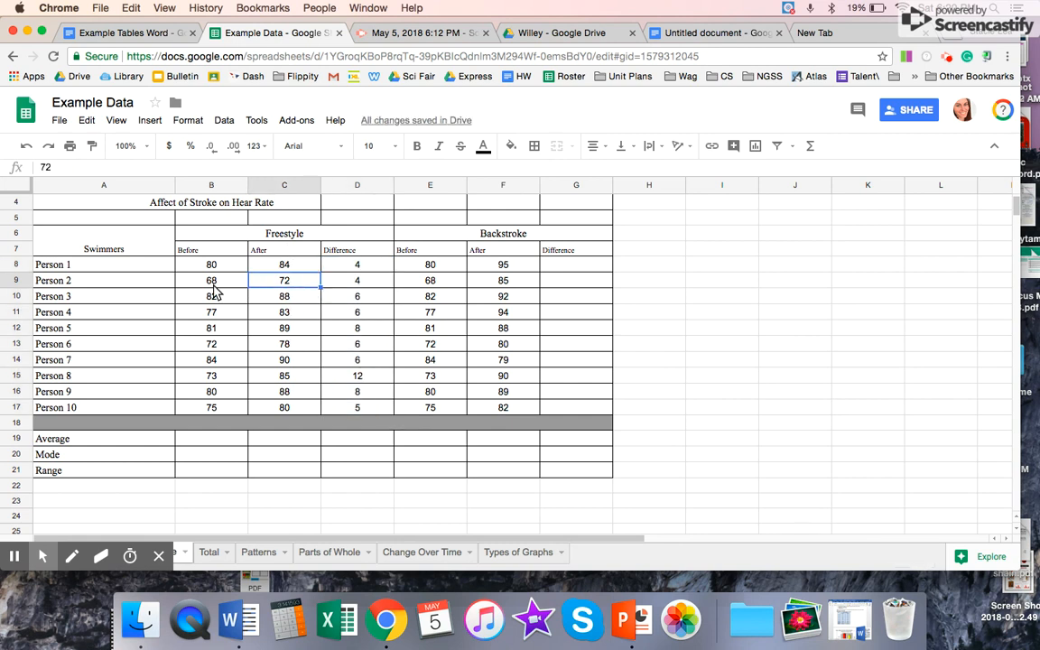
pyautogui.click(327, 287)
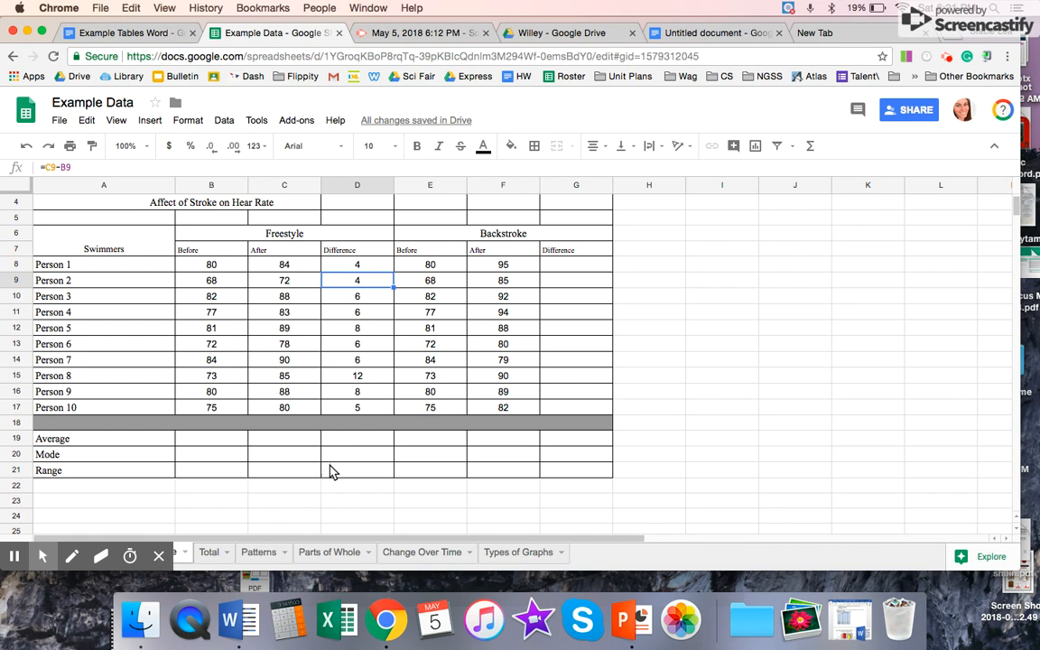
# Step: Calculate Person 1's Backstroke difference in G8 with the formula =F8-E8
pyautogui.click(594, 267)
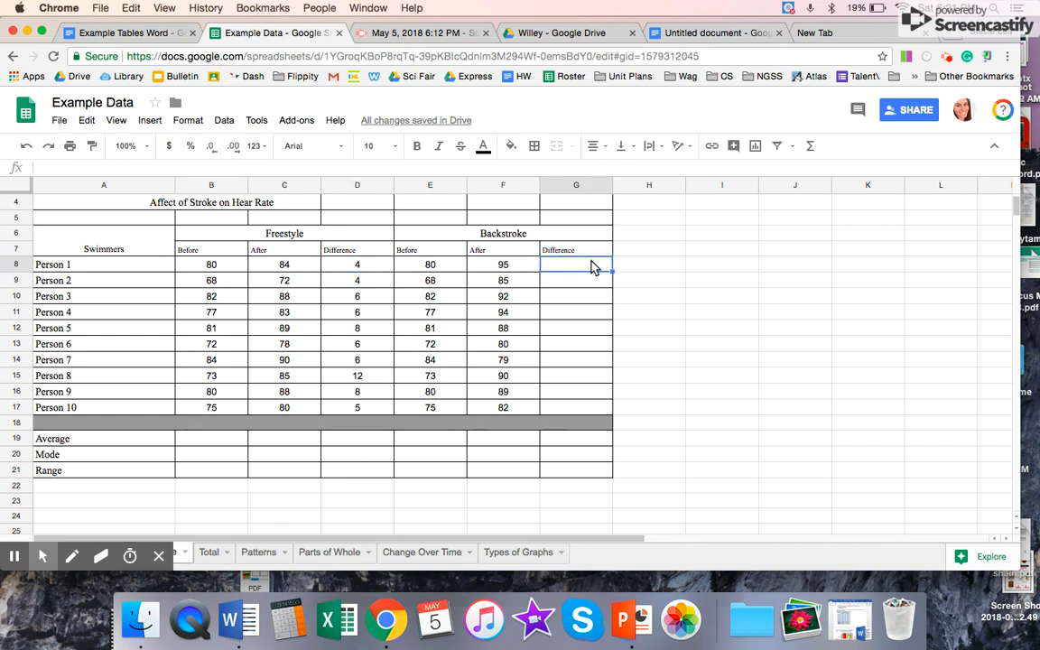
pyautogui.write('=')
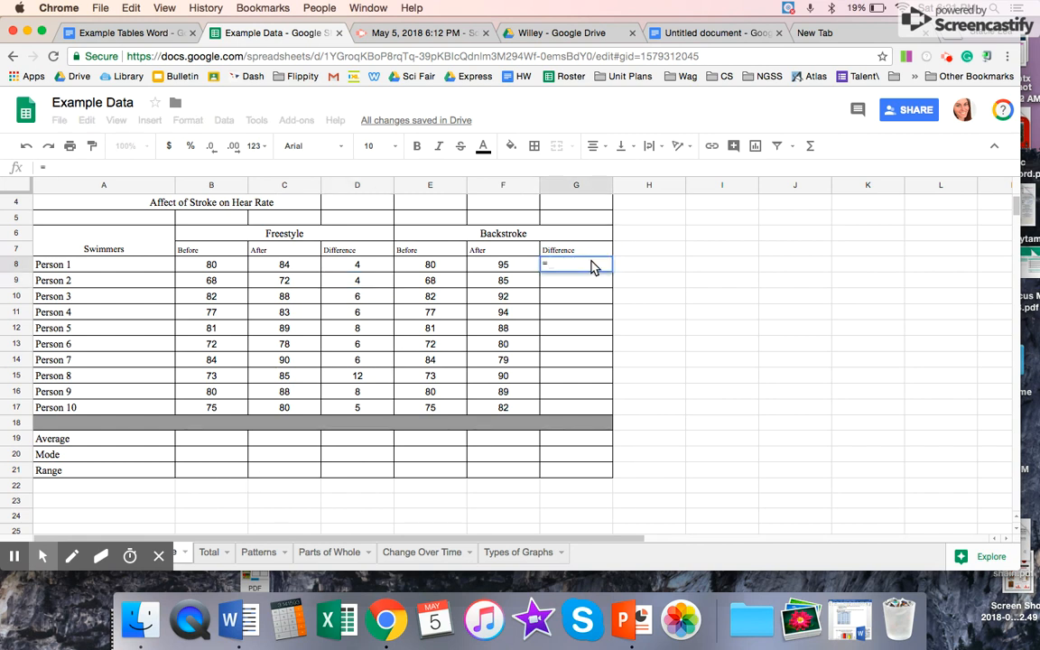
pyautogui.click(471, 261)
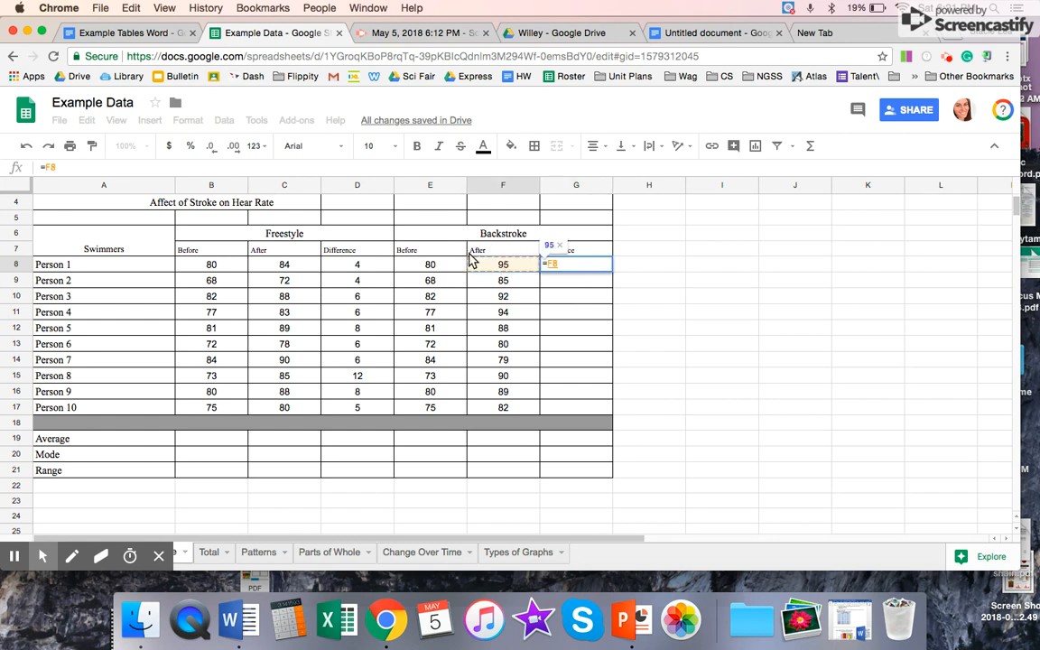
pyautogui.write('-')
pyautogui.click(421, 265)
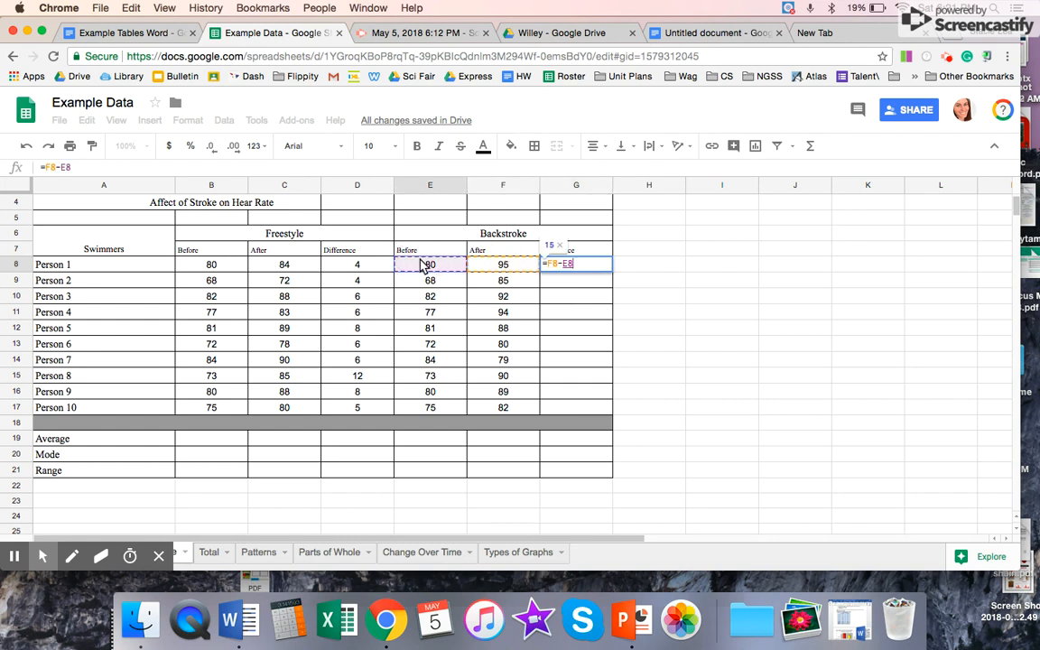
pyautogui.press('Return')
# Step: Fill the Backstroke difference formula from G8 down to Person 10 in G17
pyautogui.click(593, 266)
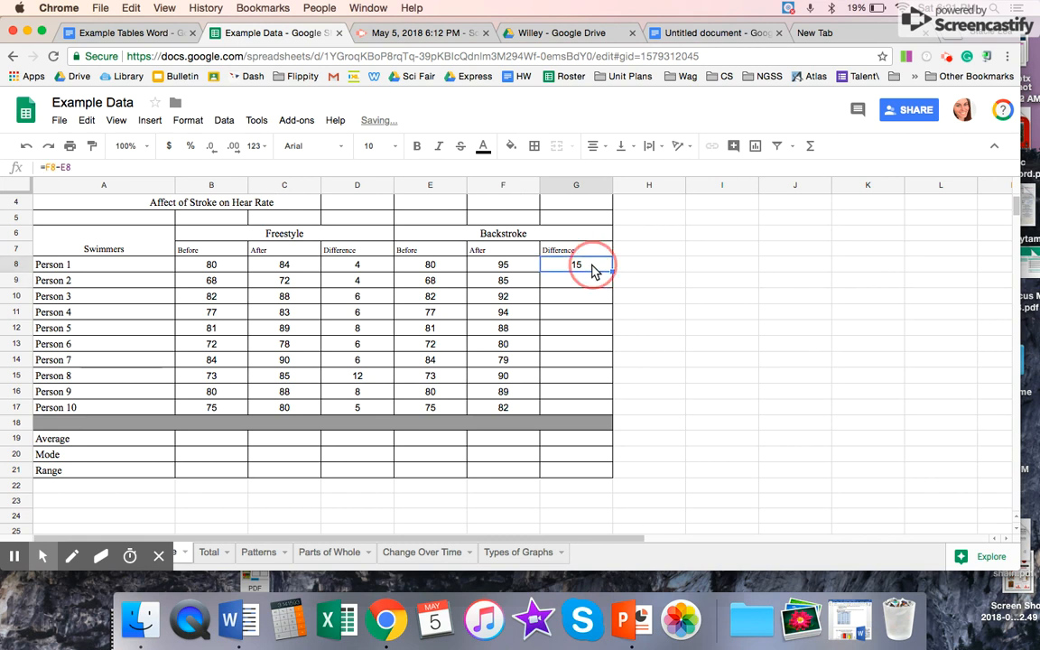
pyautogui.moveTo(611, 273); pyautogui.dragTo(605, 417)
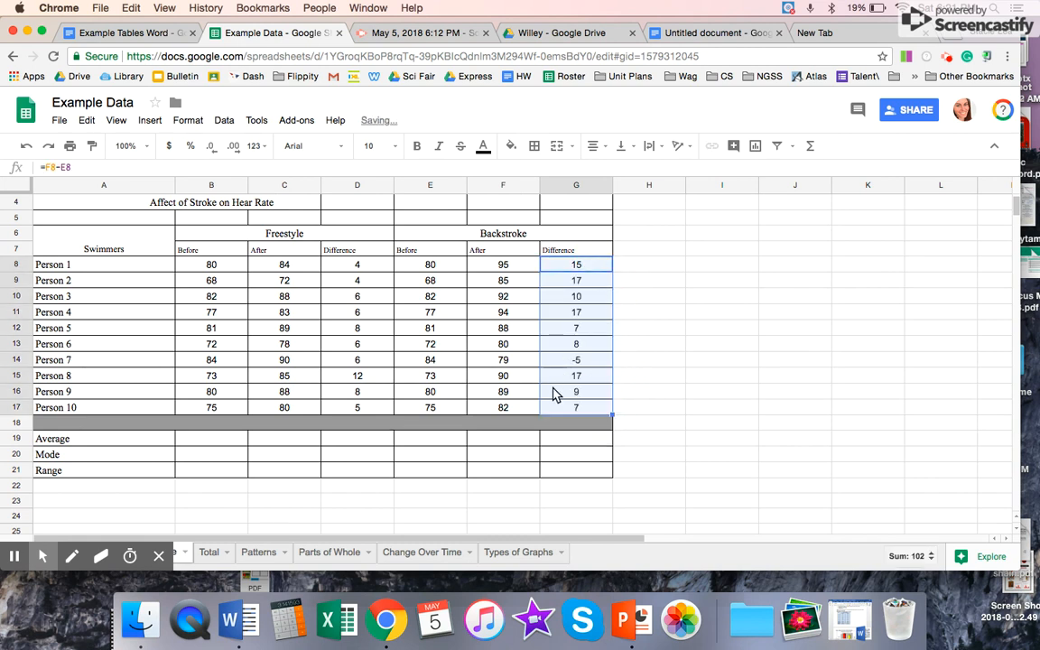
pyautogui.click(492, 424)
# Step: Calculate the average of the Freestyle Before heart rates in B19 with the formula =AVERAGE(B8:B16)
pyautogui.click(220, 440)
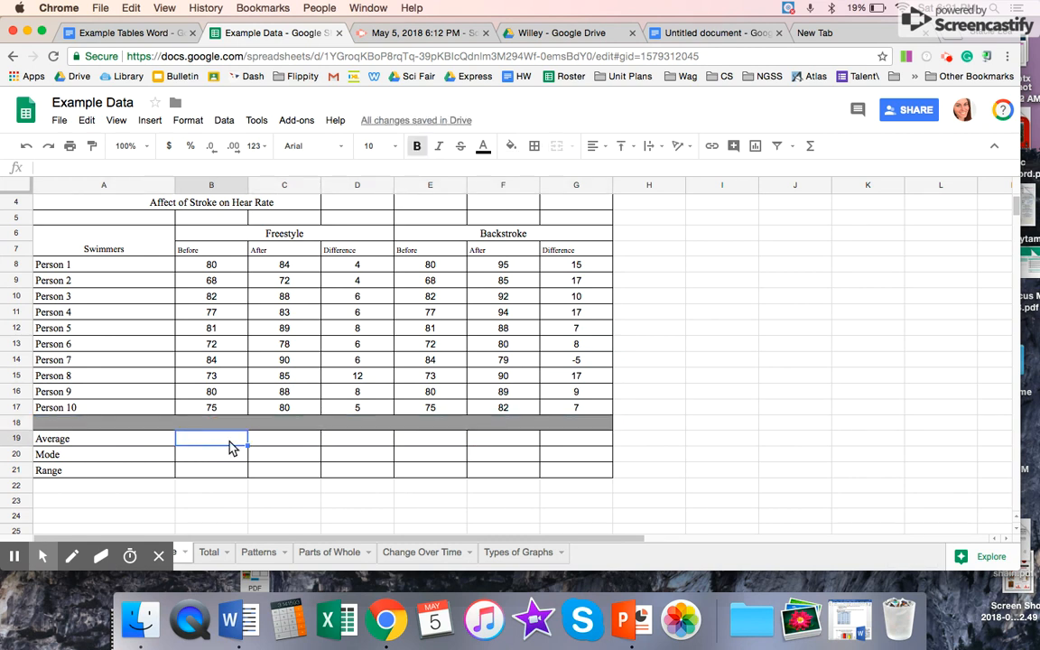
pyautogui.write('=')
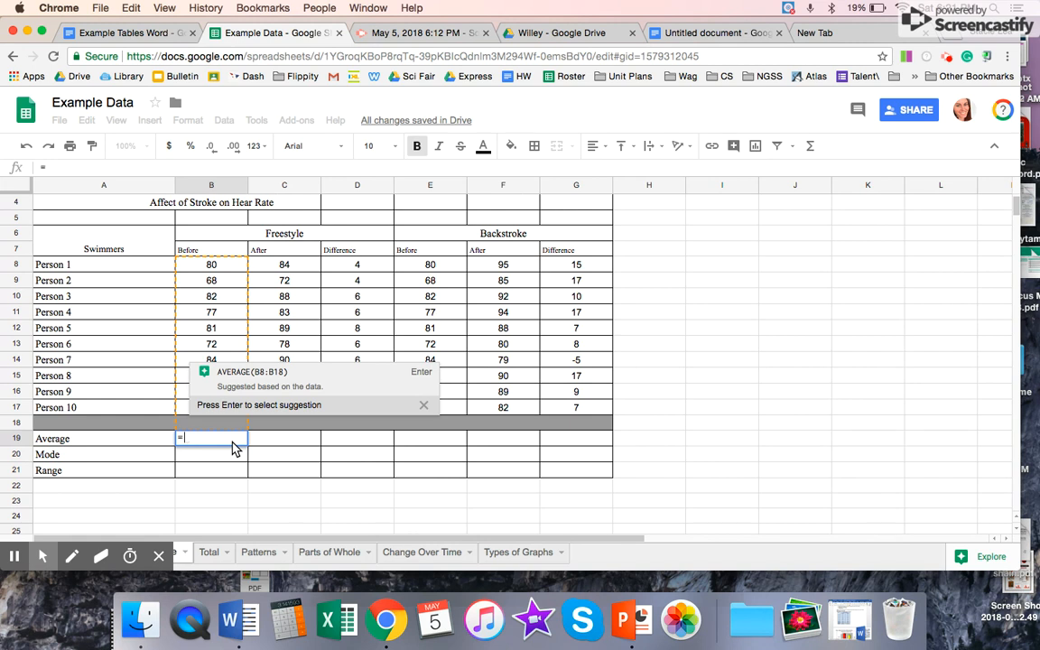
pyautogui.write('ave')
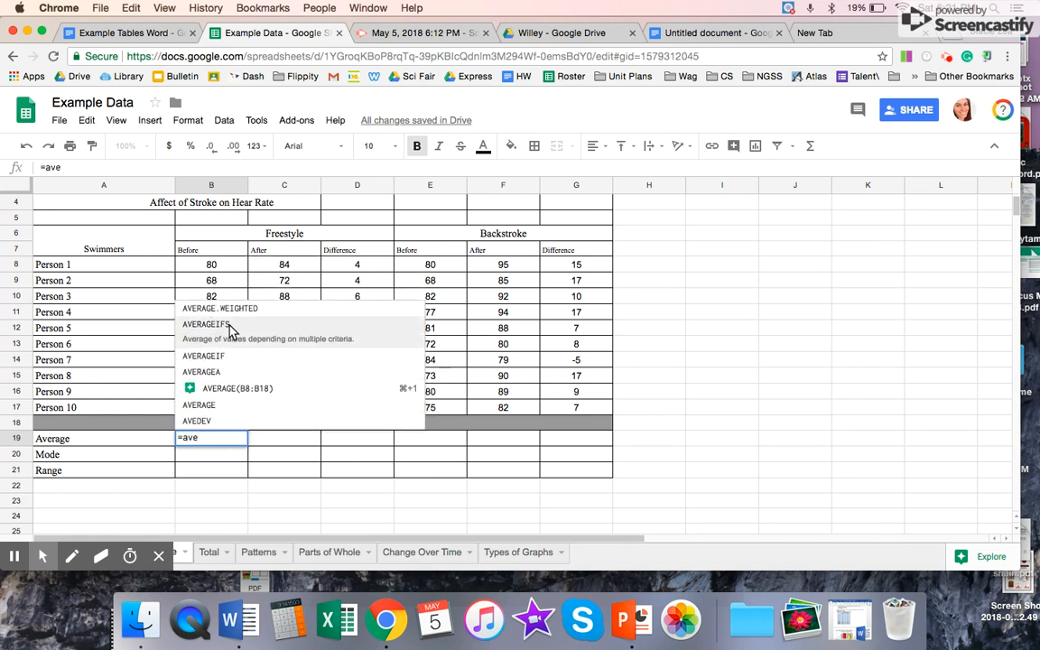
pyautogui.click(226, 406)
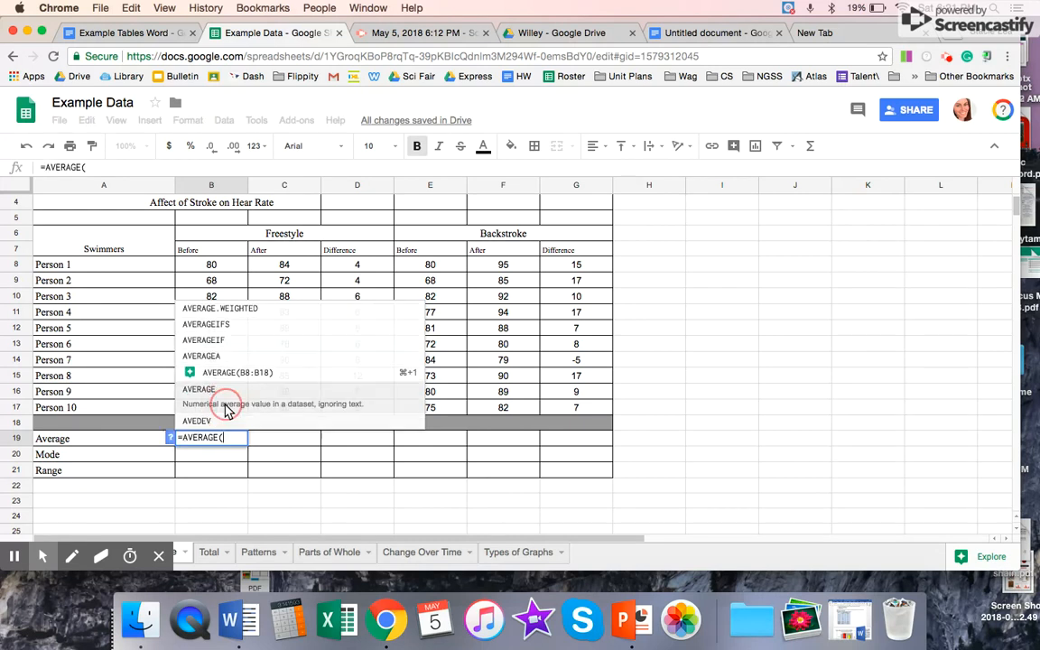
pyautogui.moveTo(213, 264); pyautogui.dragTo(213, 280)
pyautogui.moveTo(228, 368); pyautogui.dragTo(227, 395)
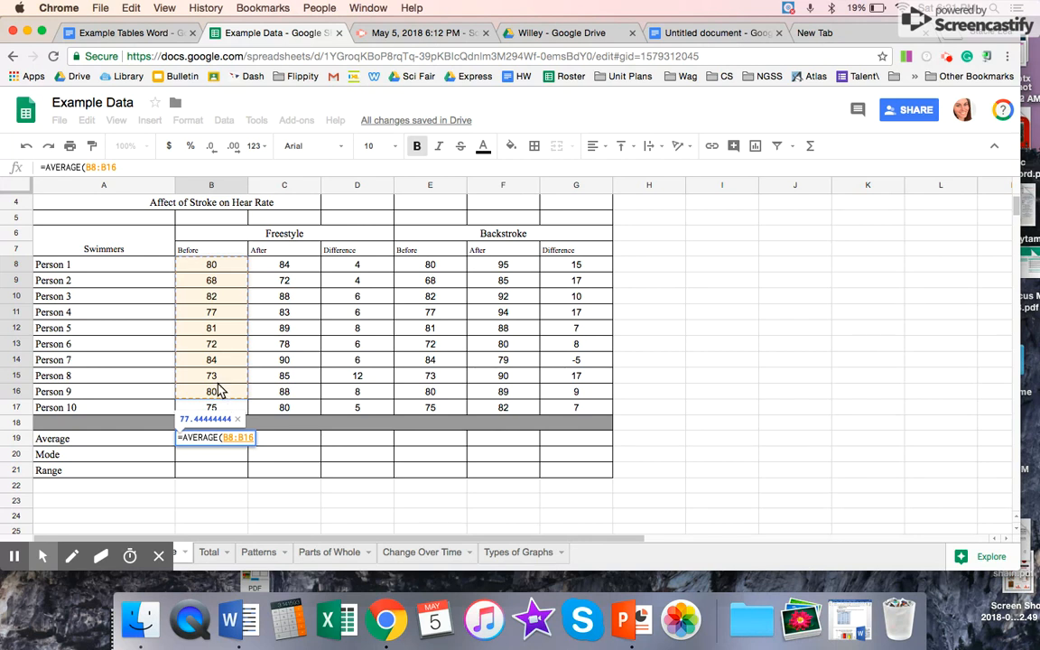
pyautogui.press('Return')
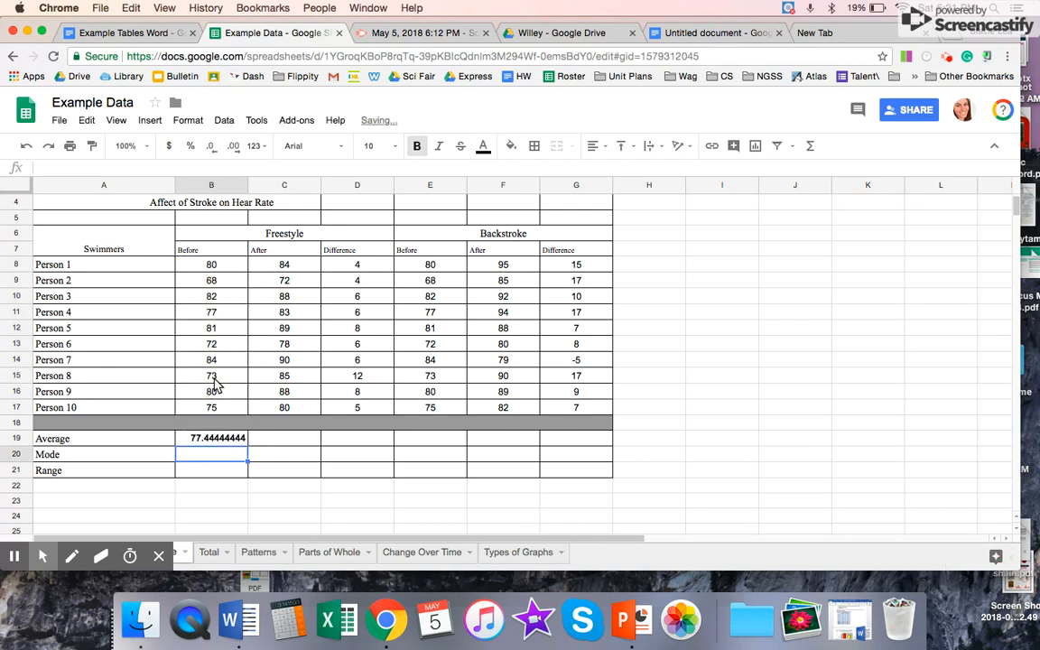
# Step: Reduce the decimal places of the Freestyle Before average in B19 until it displays as a whole number
pyautogui.click(235, 442)
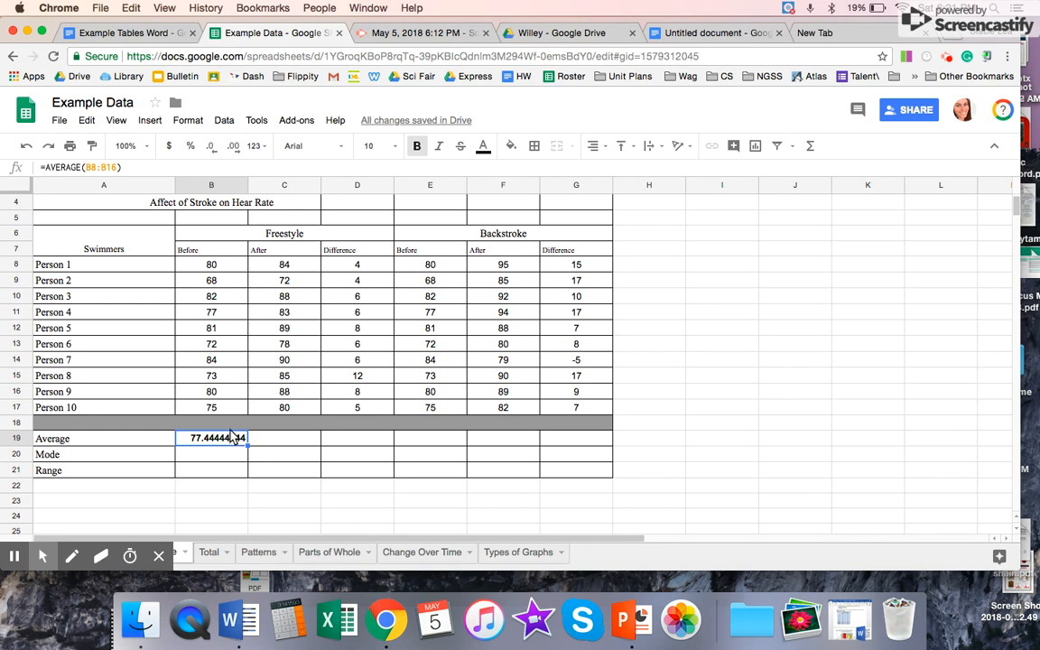
pyautogui.click(233, 146)
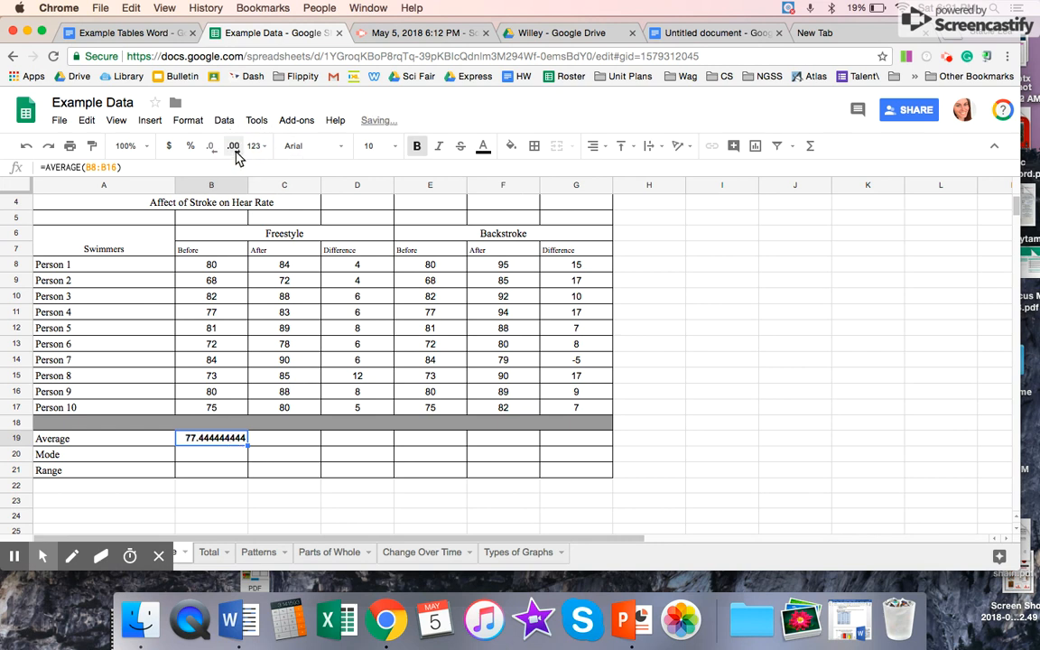
pyautogui.click(210, 146)
pyautogui.click(210, 146)
pyautogui.click(211, 146)
pyautogui.click(210, 146)
pyautogui.click(211, 146)
pyautogui.click(210, 147)
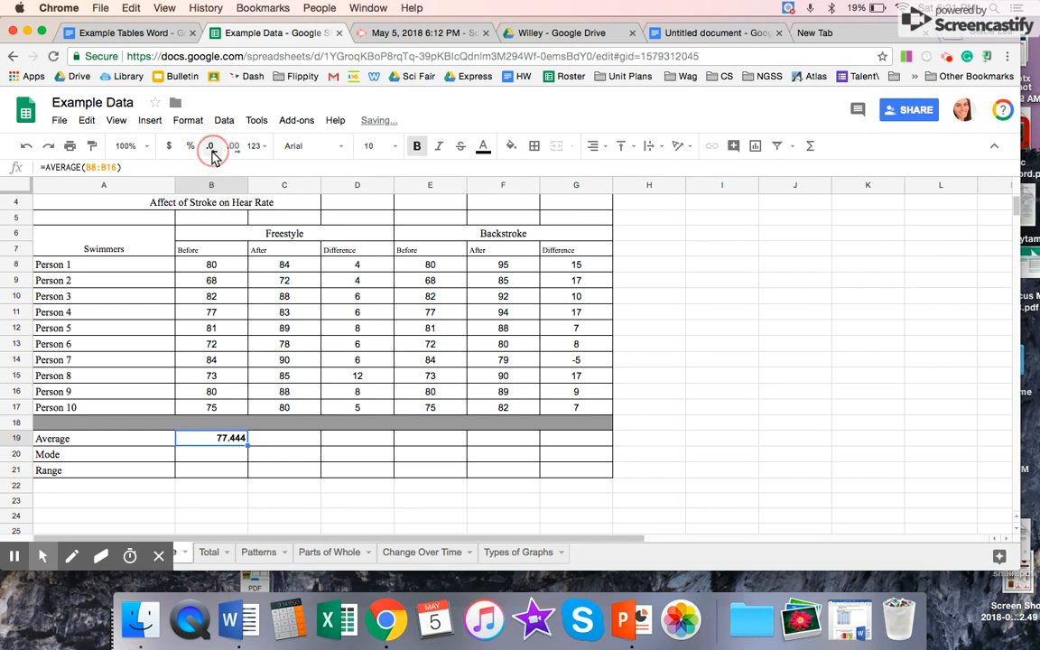
pyautogui.click(211, 148)
pyautogui.click(214, 149)
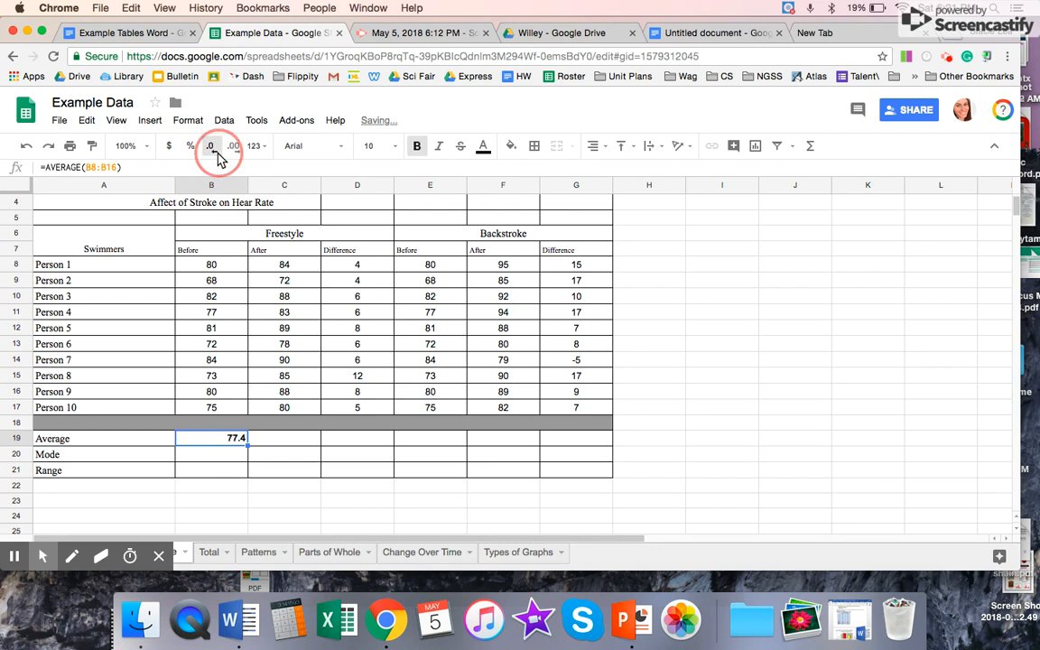
pyautogui.click(216, 156)
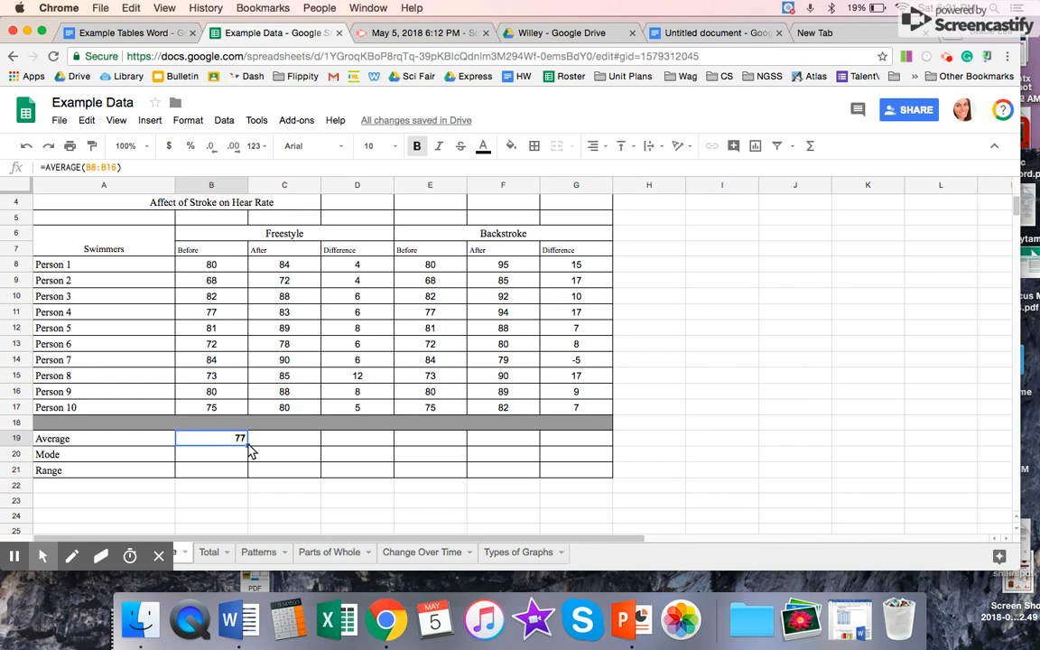
# Step: Fill the Average formula from B19 across the row to the Backstroke Difference column in G19
pyautogui.moveTo(249, 449); pyautogui.dragTo(571, 447)
pyautogui.click(297, 447)
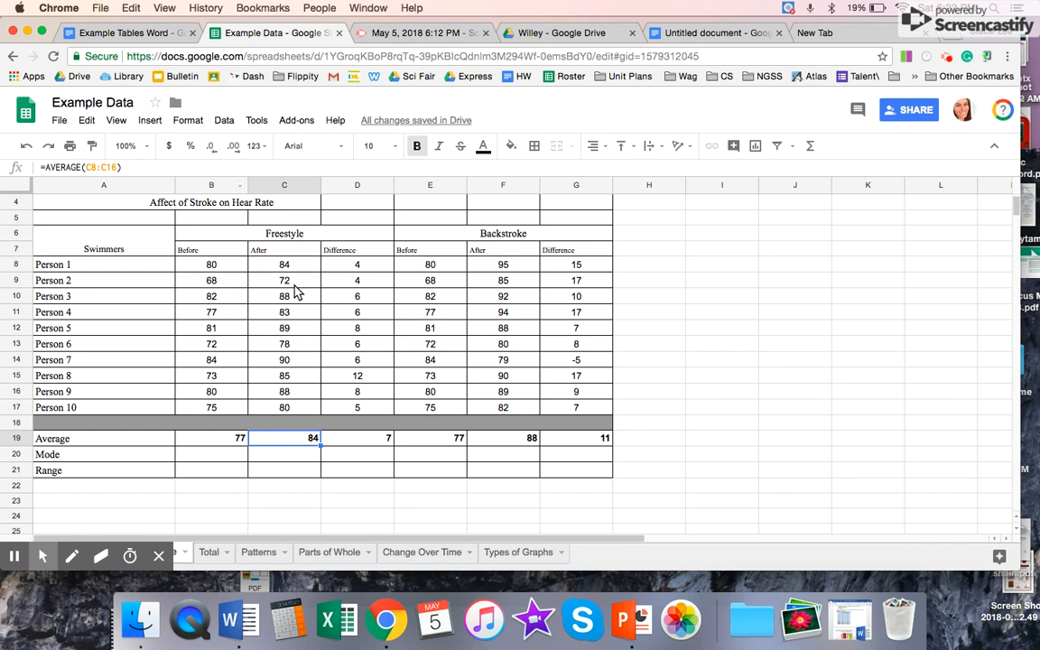
# Step: Left-align the averages in B19:G19 and remove their bold formatting
pyautogui.click(242, 440)
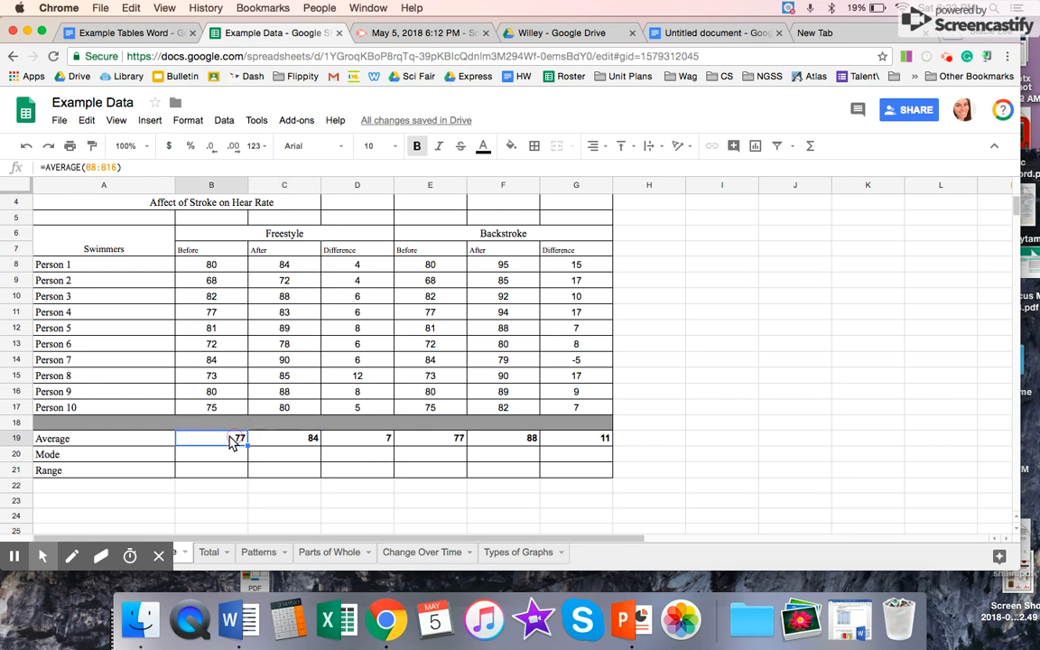
pyautogui.keyDown('shift'); pyautogui.click(570, 442); pyautogui.keyUp('shift')
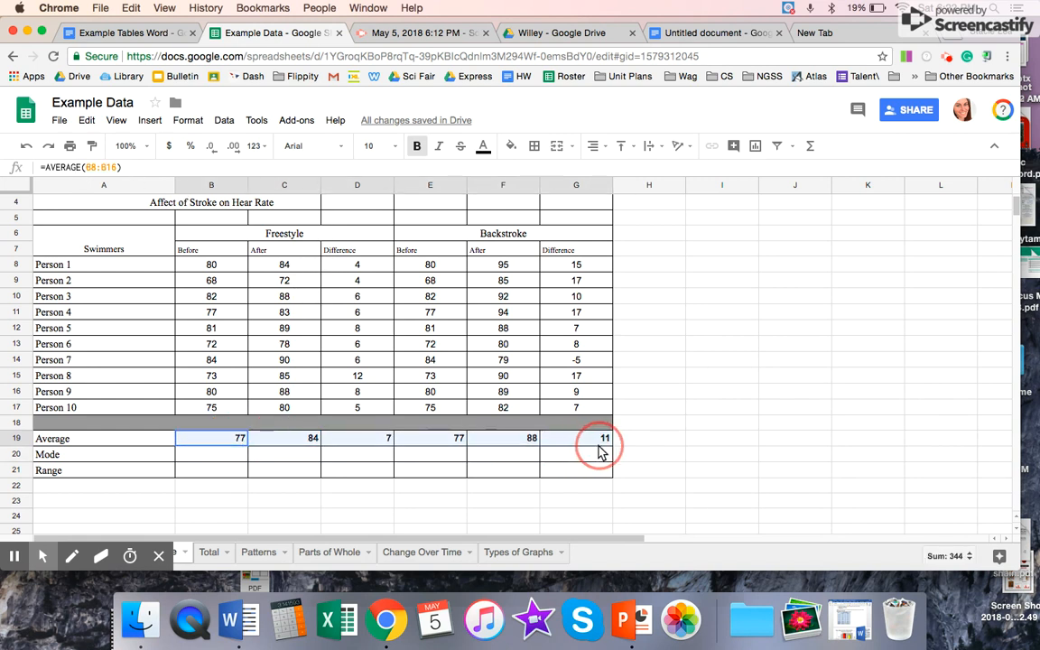
pyautogui.click(594, 147)
pyautogui.click(599, 173)
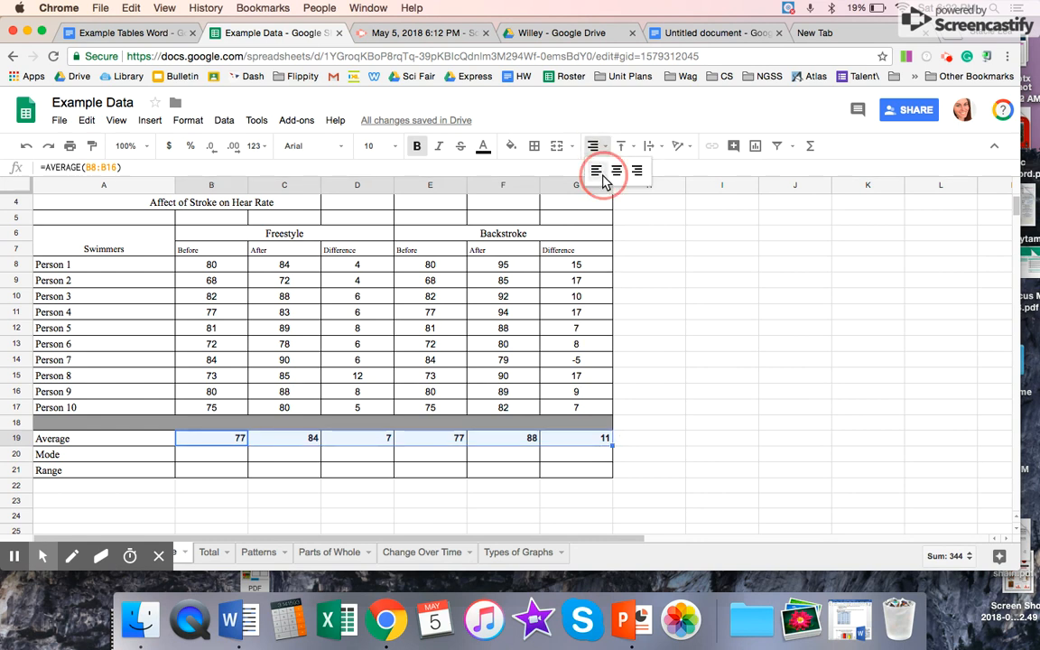
pyautogui.click(417, 146)
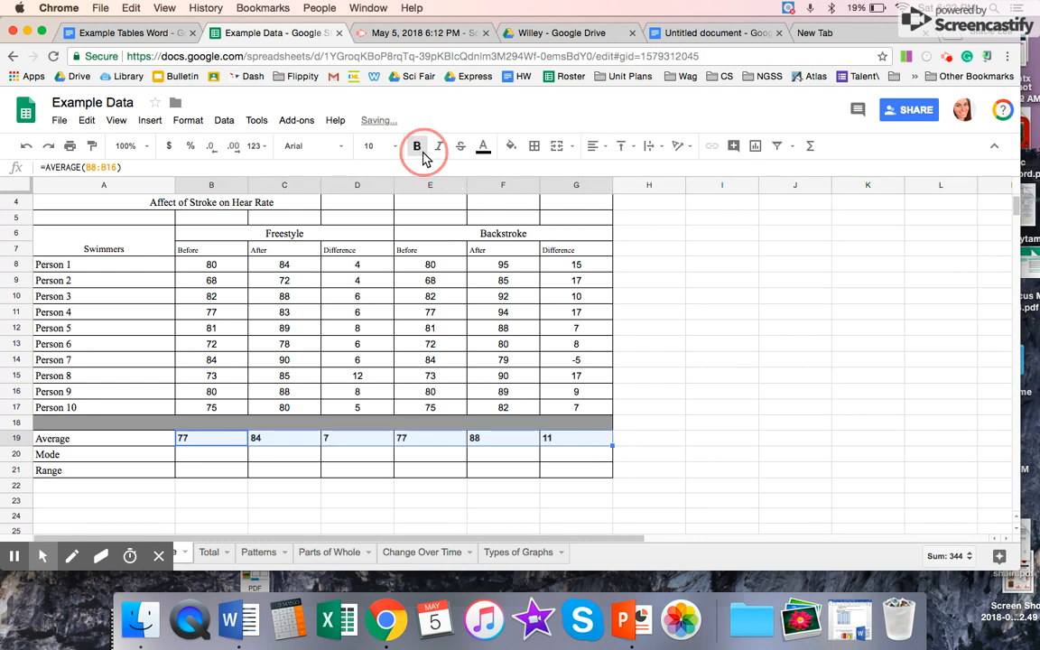
# Step: Calculate the mode of the Freestyle Before heart rates in B20 with the formula =MODE(B8:B17)
pyautogui.click(206, 455)
pyautogui.write('=')
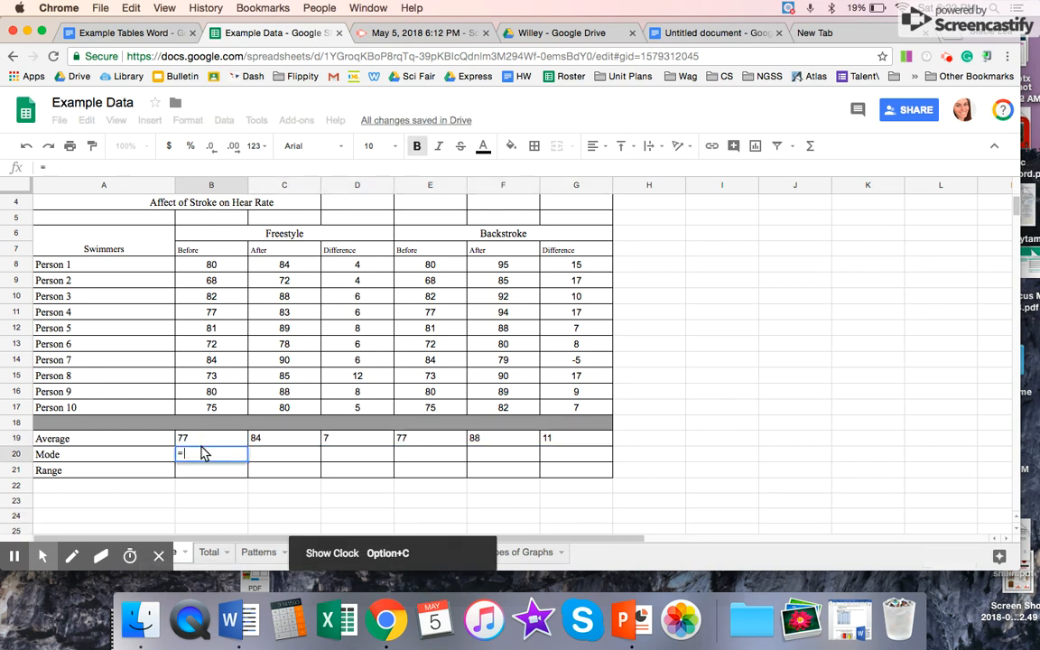
pyautogui.write('mode')
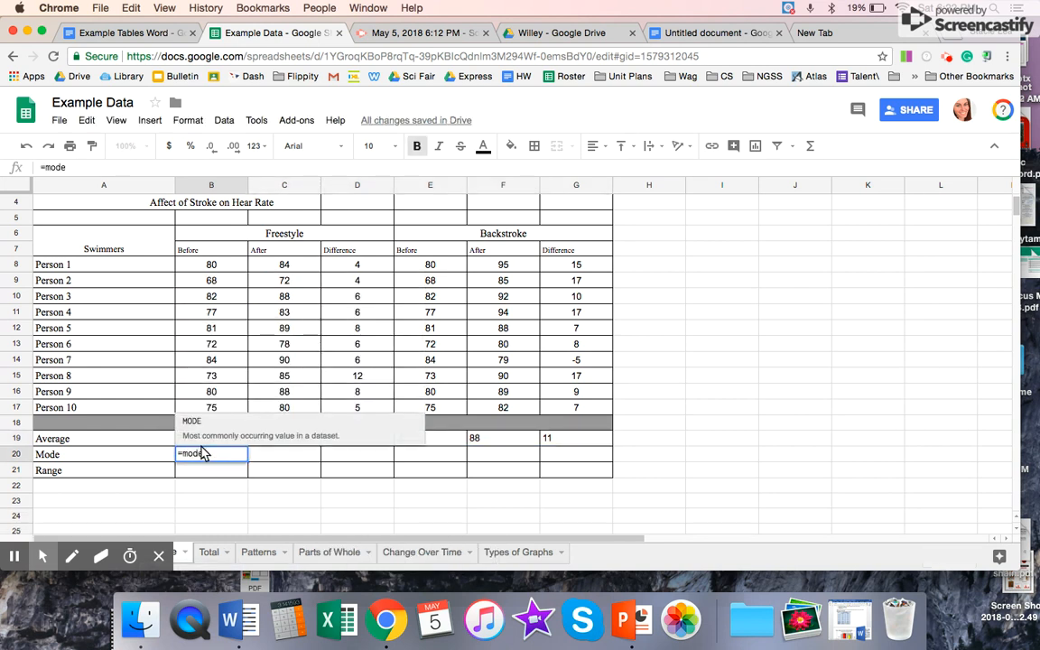
pyautogui.press('Tab')
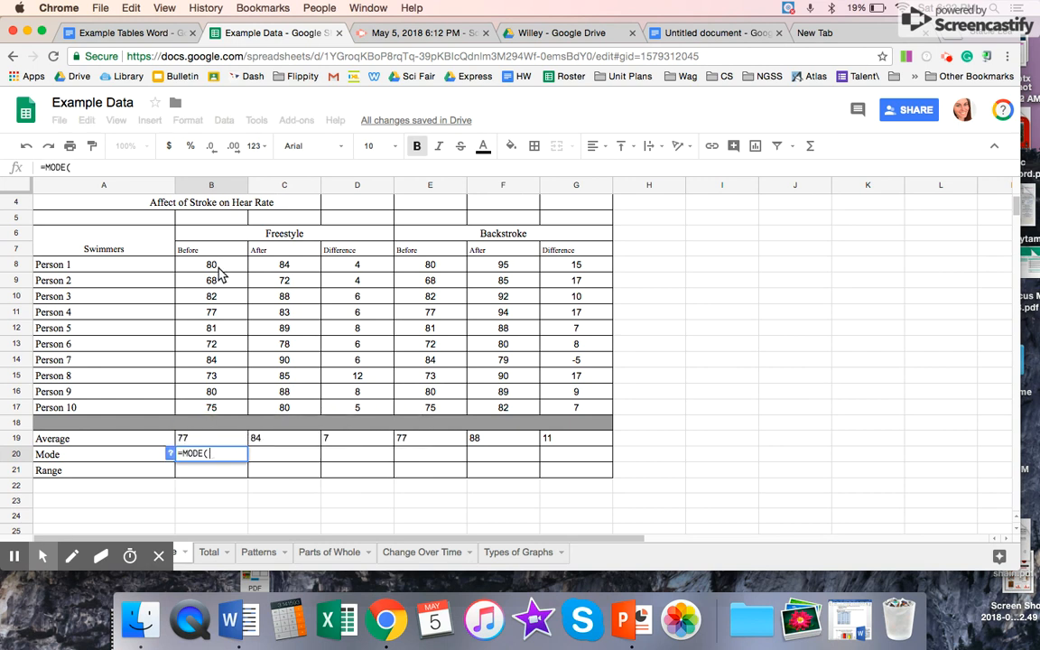
pyautogui.moveTo(214, 266); pyautogui.dragTo(232, 406)
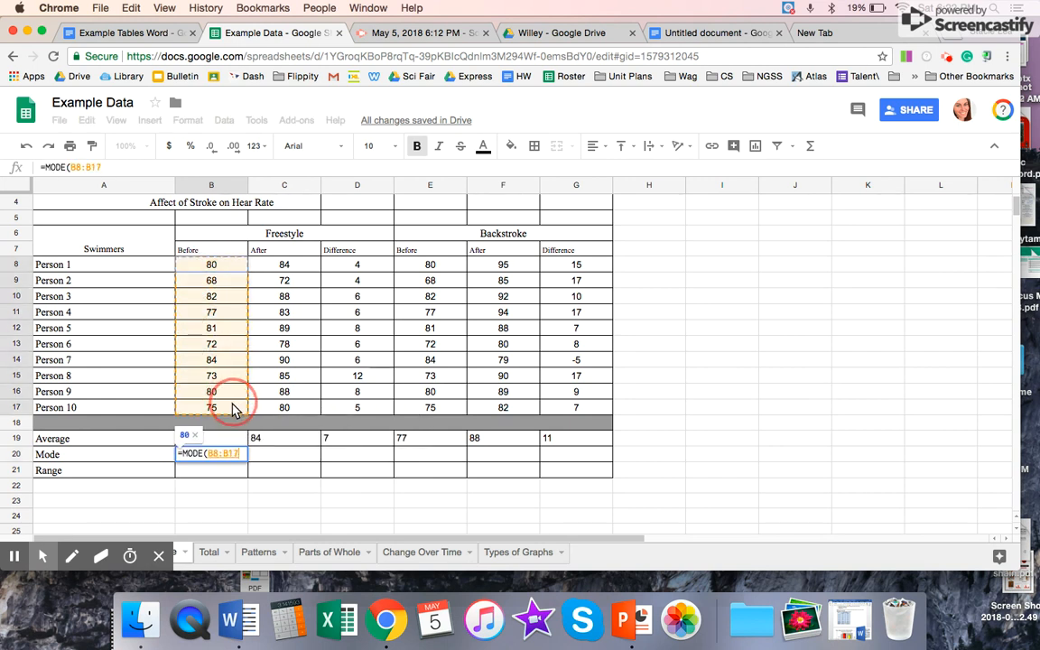
pyautogui.press('Return')
pyautogui.press('Up')
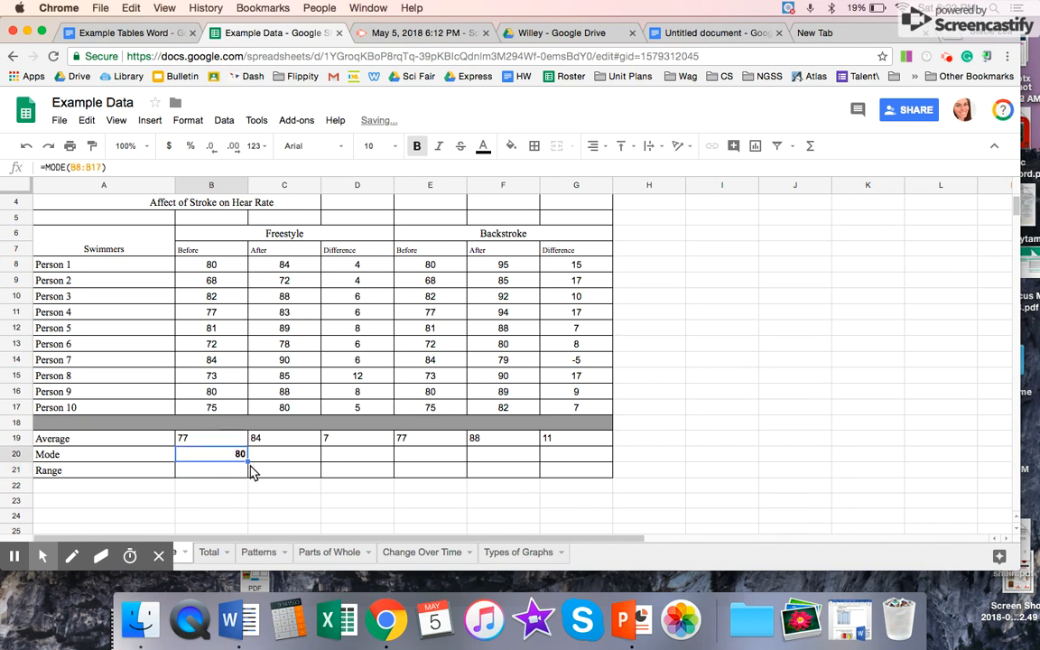
# Step: Fill the Mode formula from B20 across to G20 and clear the Backstroke After mode in F20
pyautogui.moveTo(249, 463); pyautogui.dragTo(557, 460)
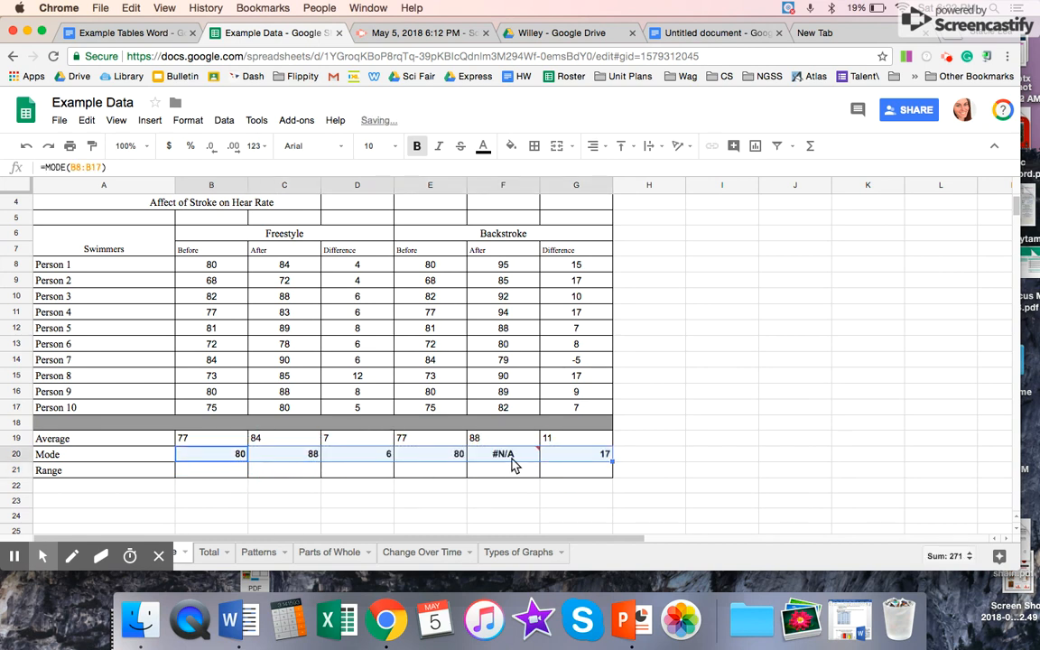
pyautogui.click(517, 461)
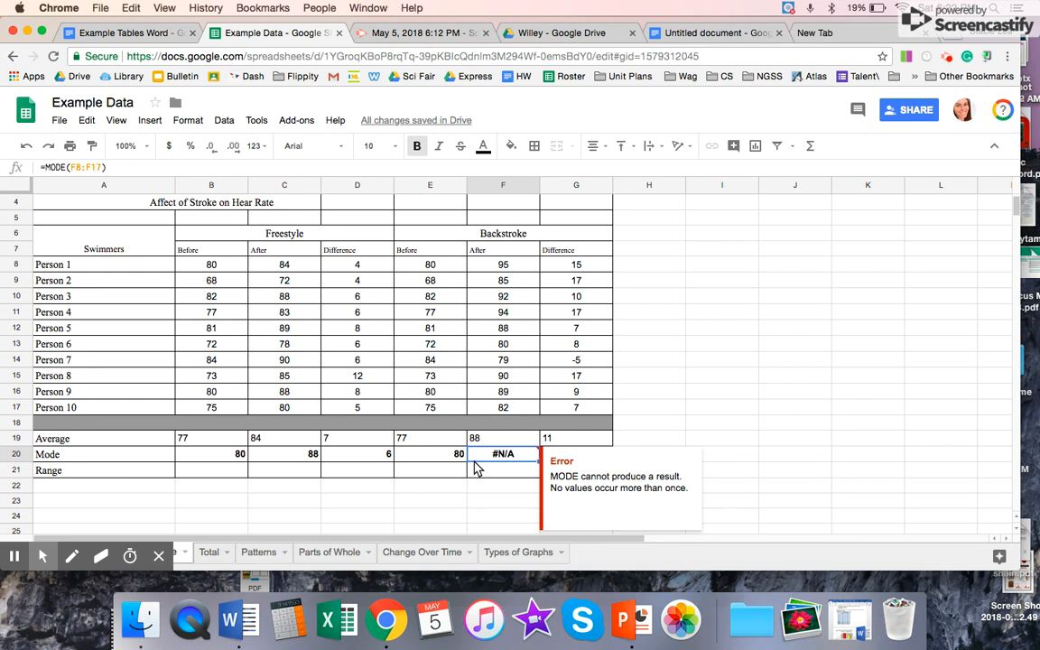
pyautogui.press('BackSpace')
pyautogui.click(444, 472)
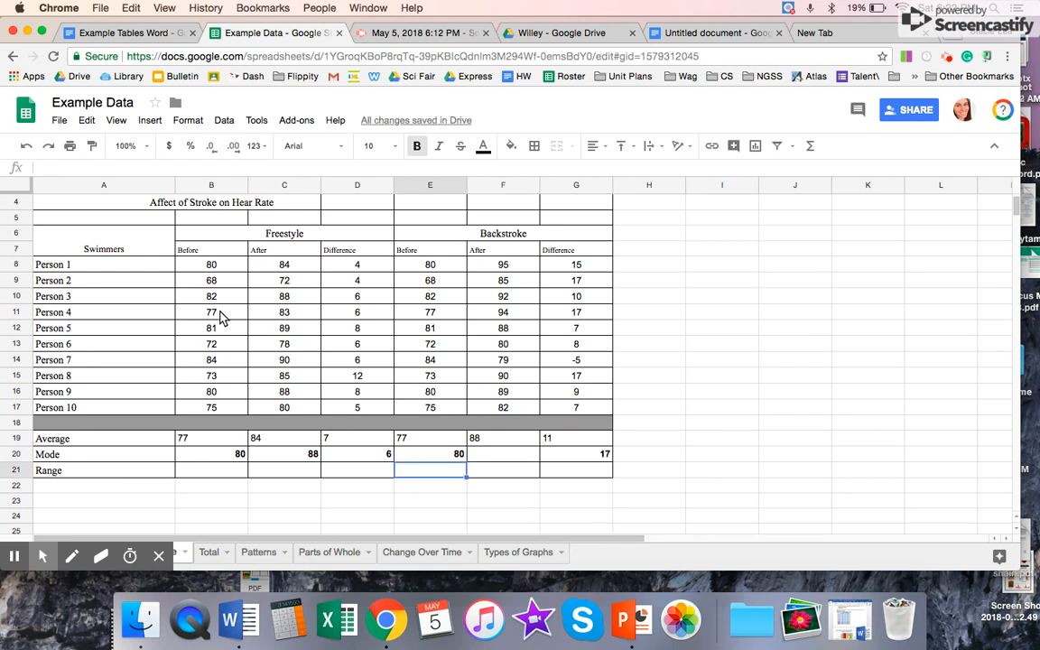
# Step: Enter =B14-B9 in B21 as the range of the Freestyle Before heart rates
pyautogui.click(215, 471)
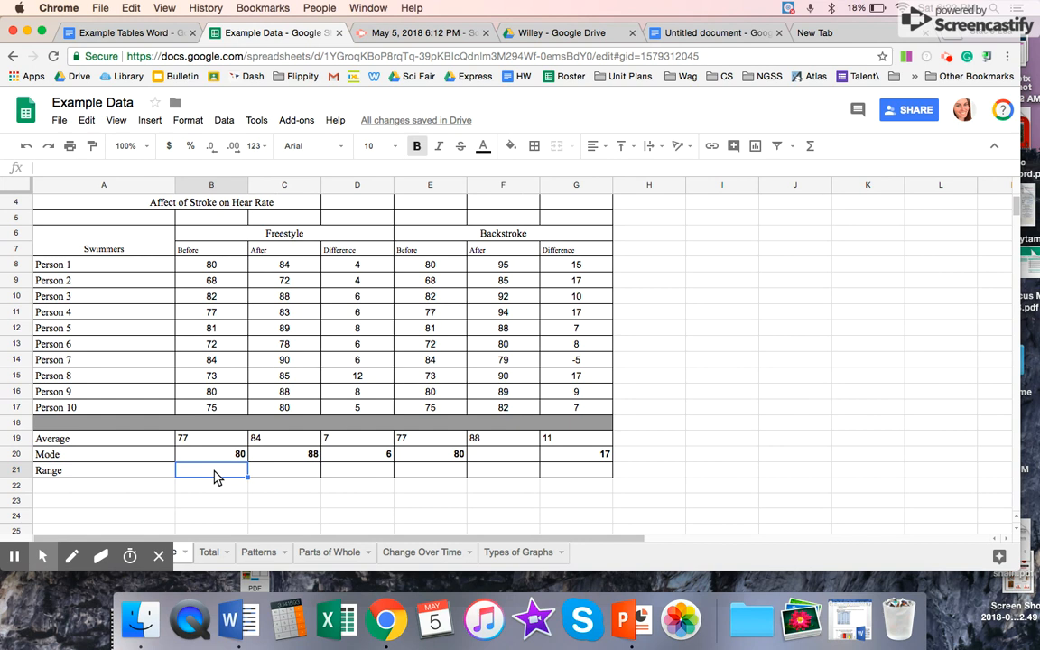
pyautogui.write('=')
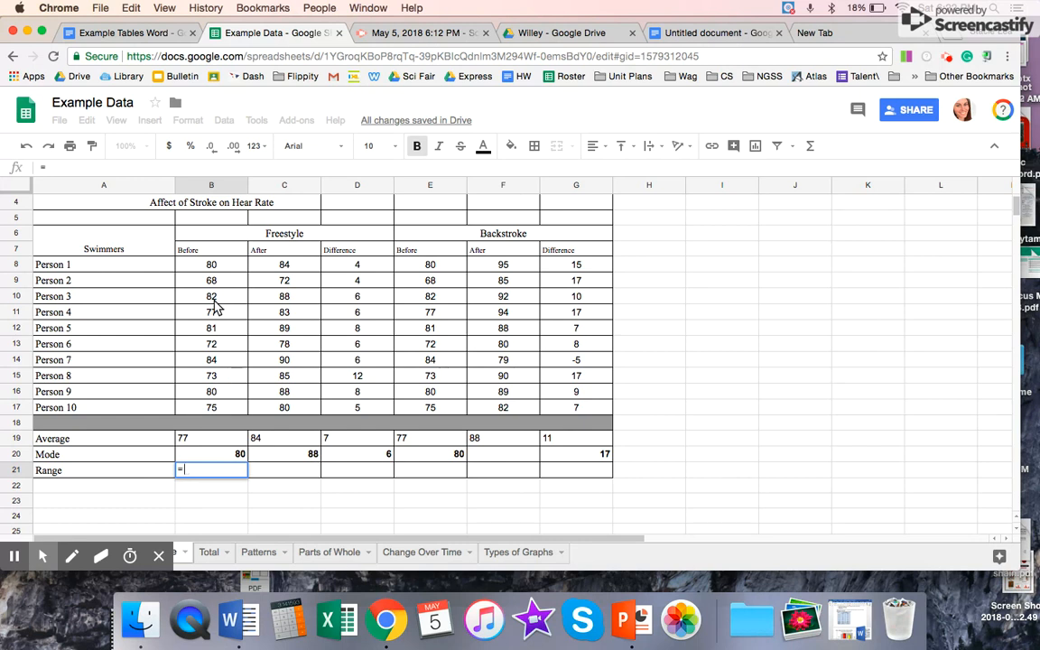
pyautogui.click(216, 364)
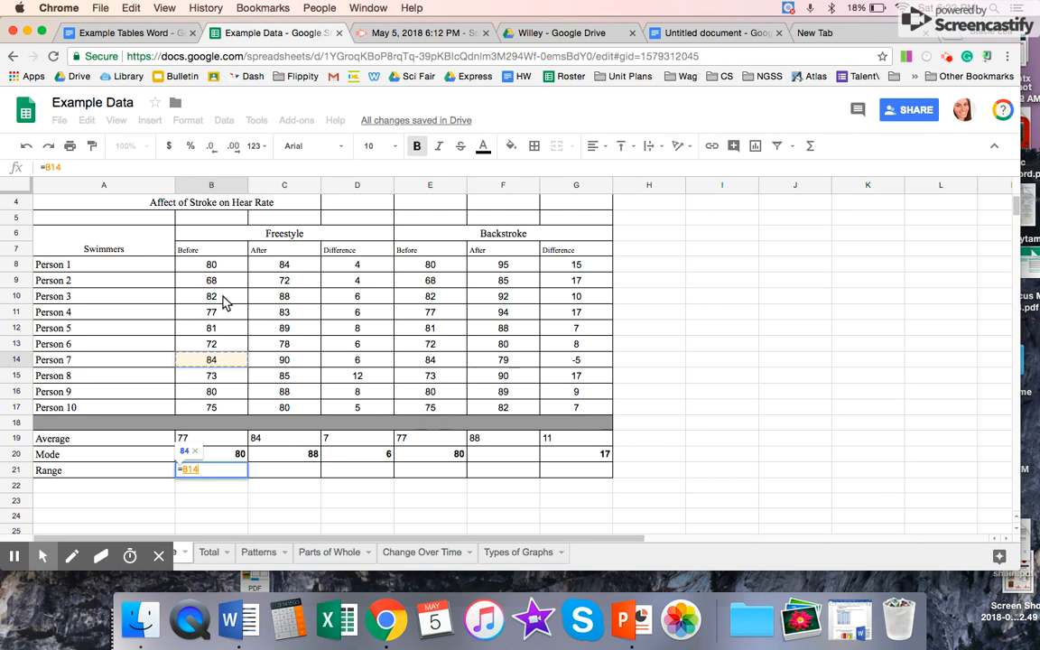
pyautogui.write('-')
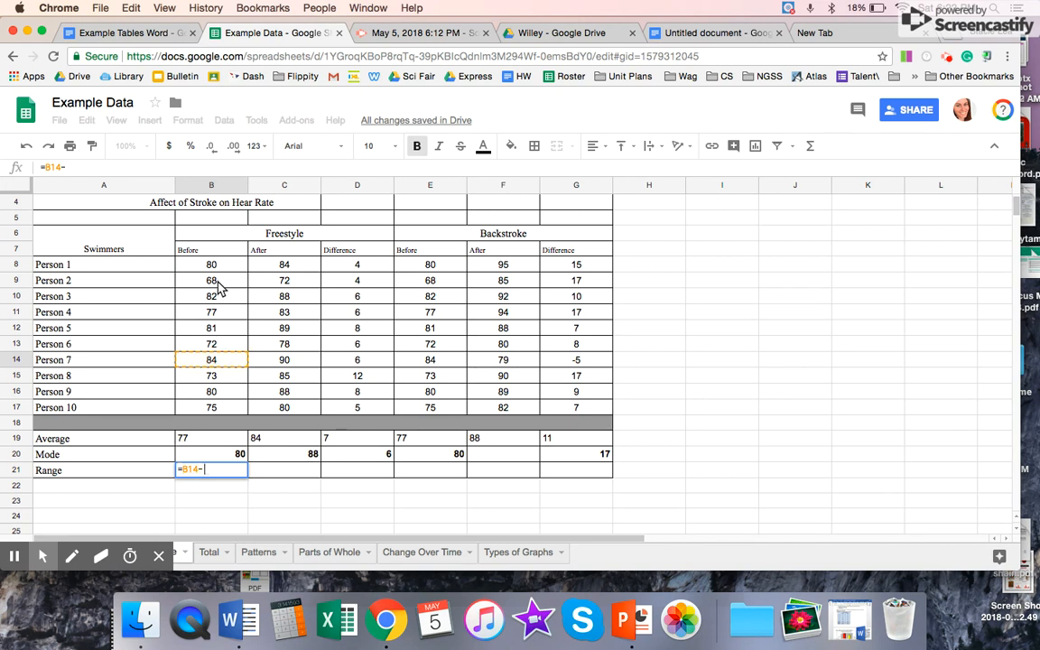
pyautogui.click(217, 281)
pyautogui.press('Return')
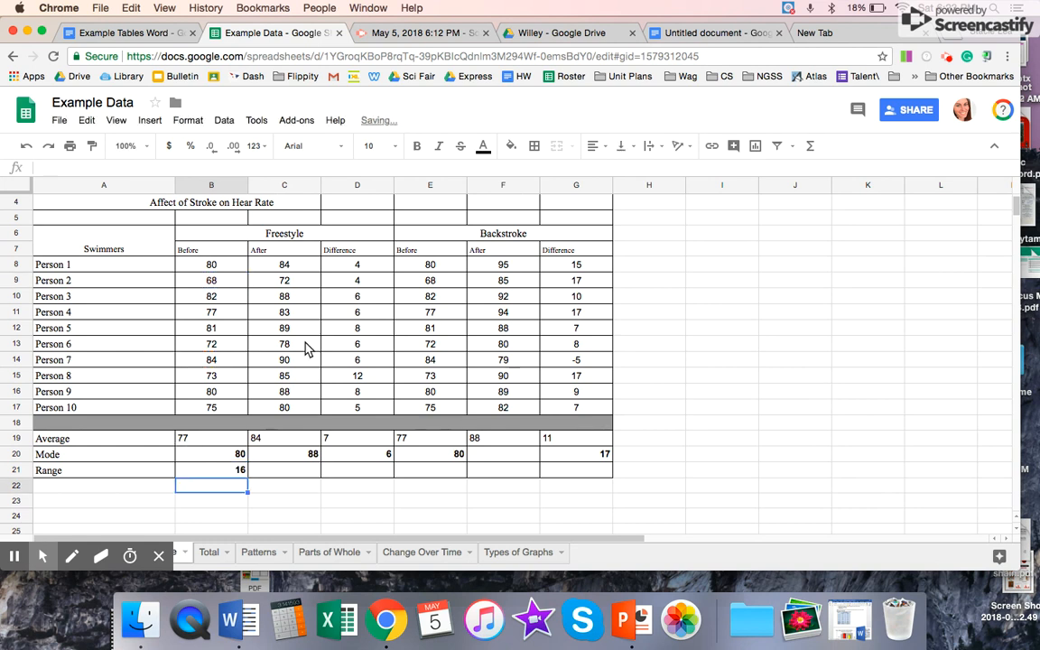
# Step: Clear the range formula from B21 and try starting a MIN formula in its place
pyautogui.click(295, 471)
pyautogui.click(226, 473)
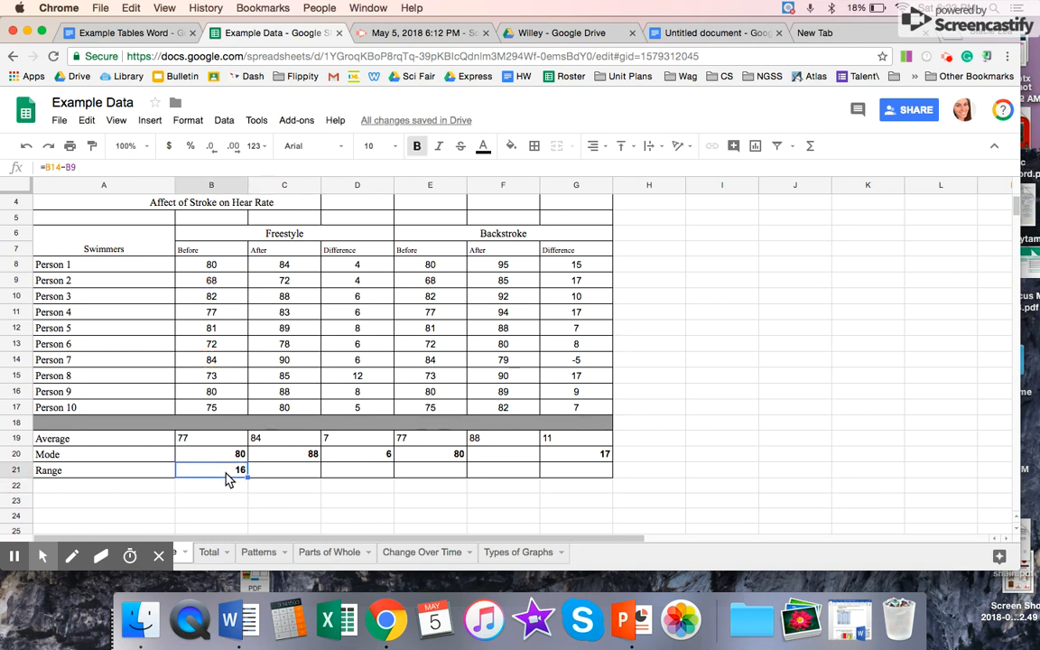
pyautogui.press('Delete')
pyautogui.write('=min')
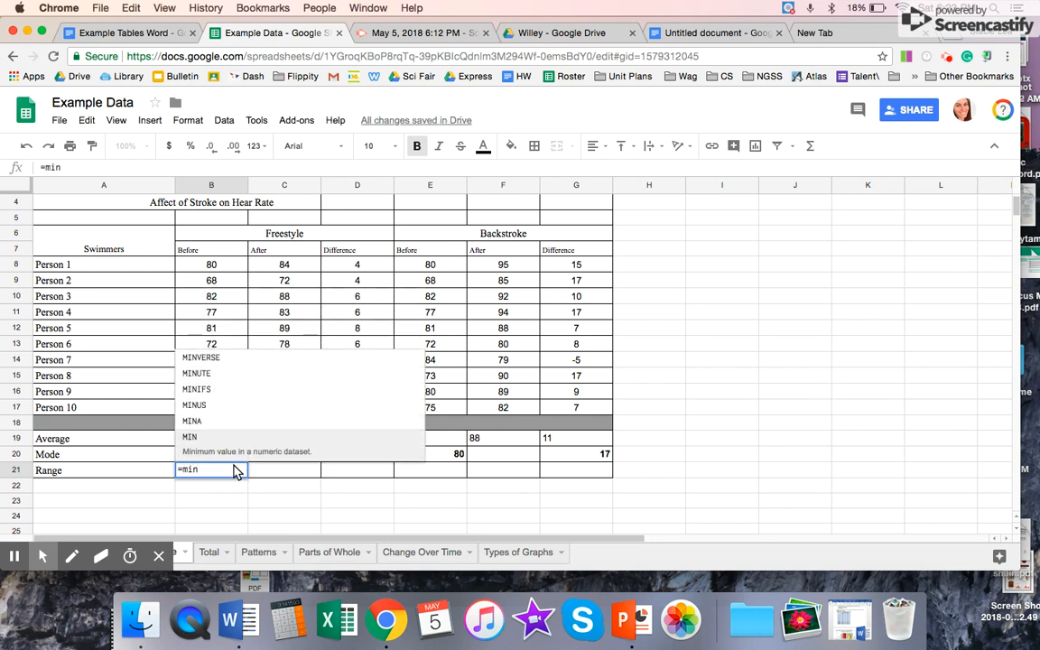
pyautogui.press('BackSpace')
pyautogui.press('BackSpace')
pyautogui.press('BackSpace')
pyautogui.press('BackSpace')
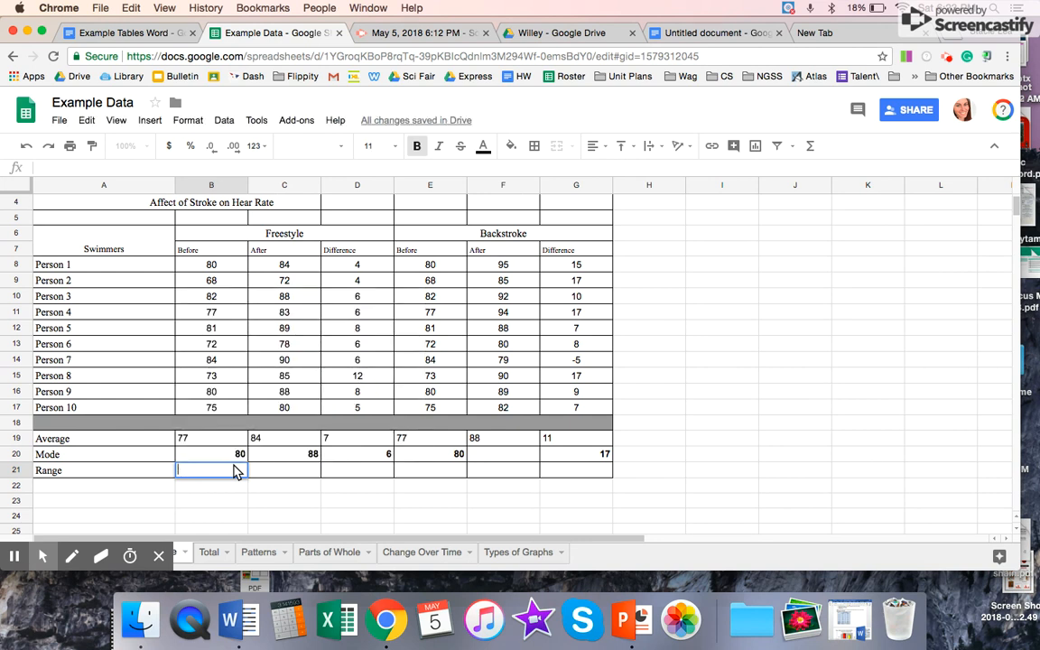
# Step: Calculate the Freestyle Before range in B21 by subtracting Person 2's rate from Person 7's with the formula =B14-B9
pyautogui.write('=')
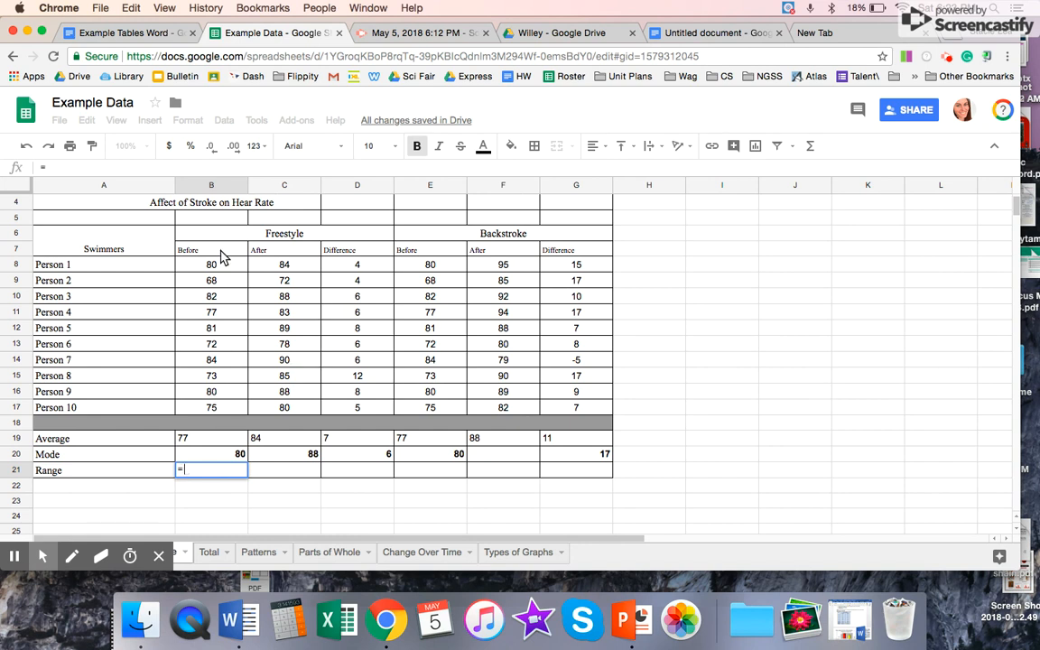
pyautogui.click(223, 305)
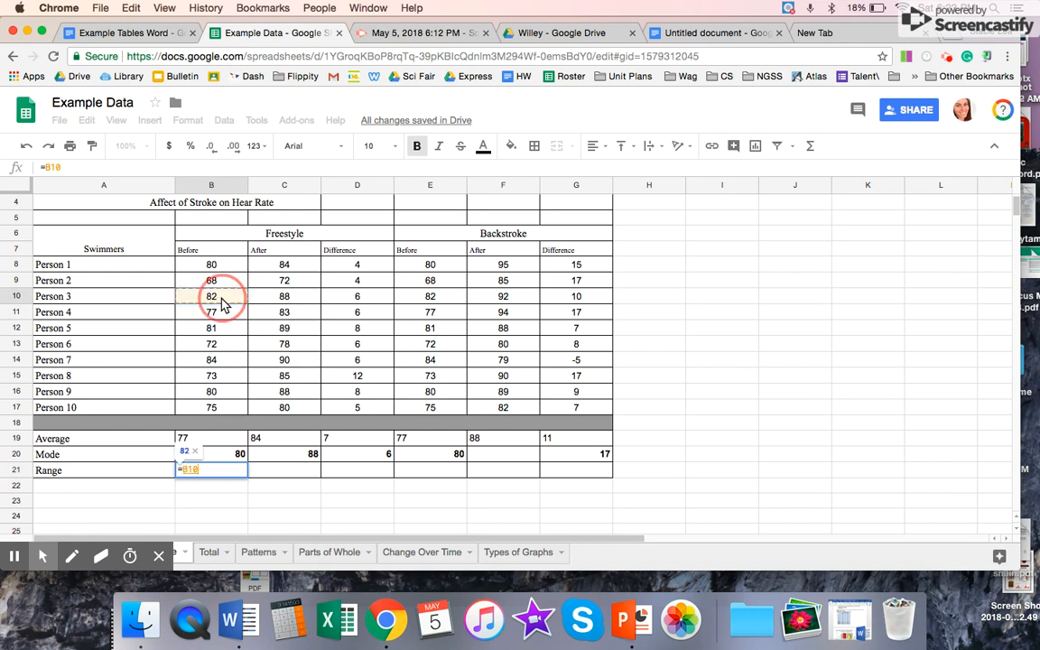
pyautogui.click(215, 359)
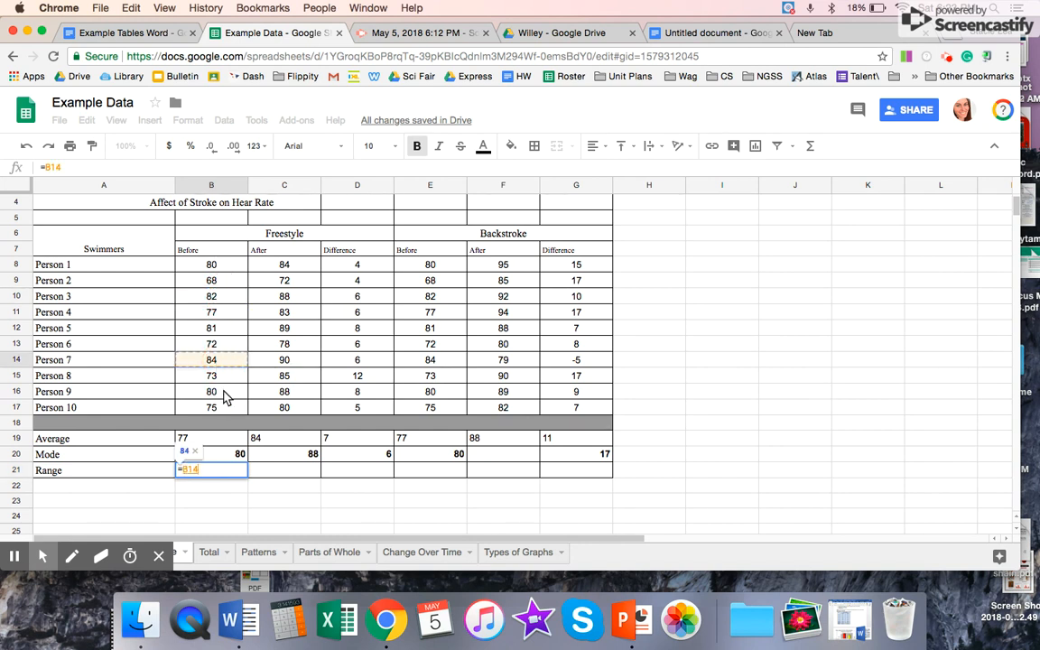
pyautogui.write('-')
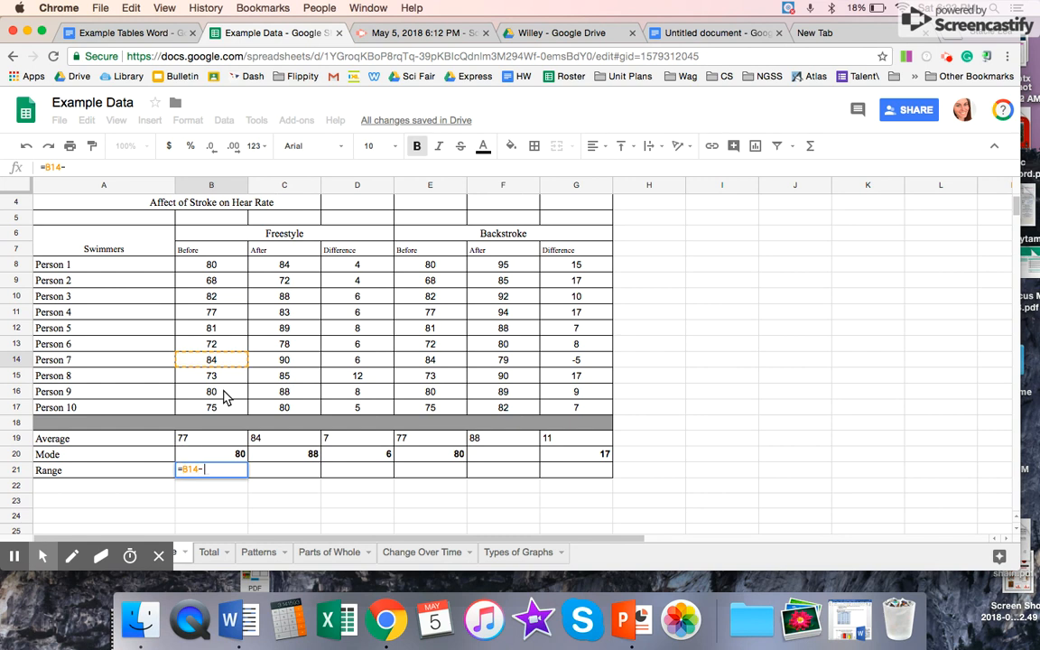
pyautogui.click(219, 285)
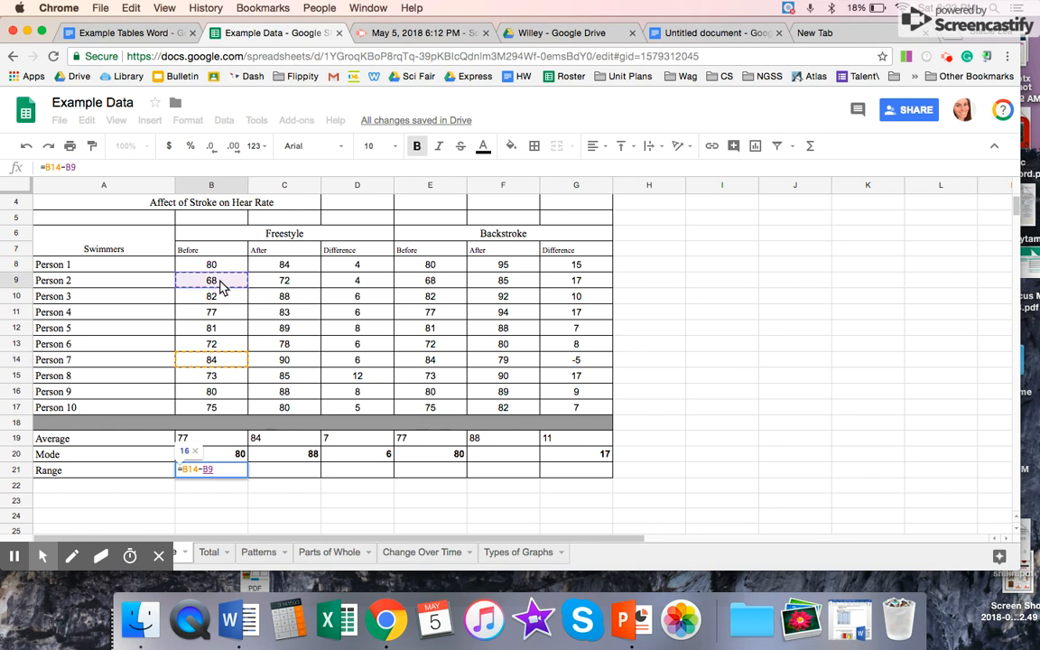
pyautogui.press('Return')
# Step: Try the formula =B21:C2 in the Freestyle After range cell C21 and clear the cell
pyautogui.click(292, 472)
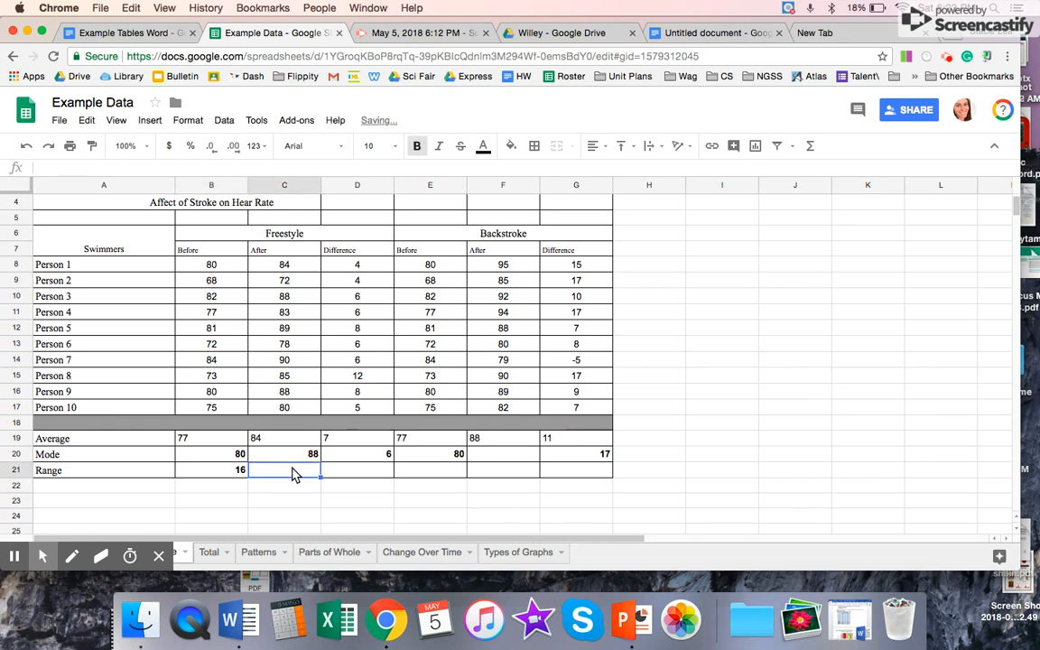
pyautogui.write('=')
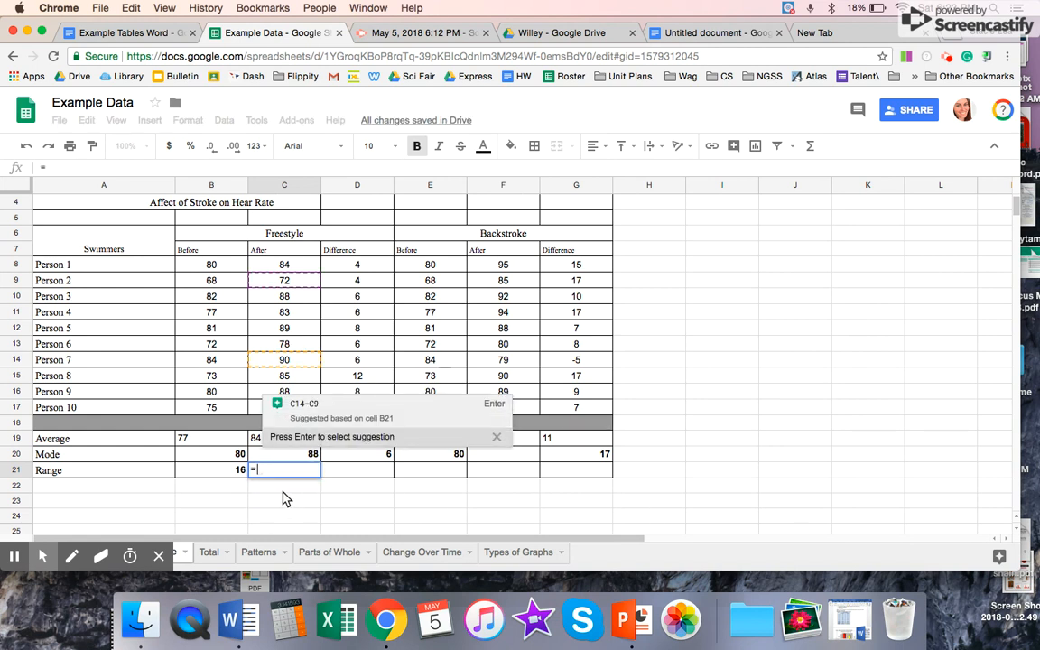
pyautogui.click(236, 471)
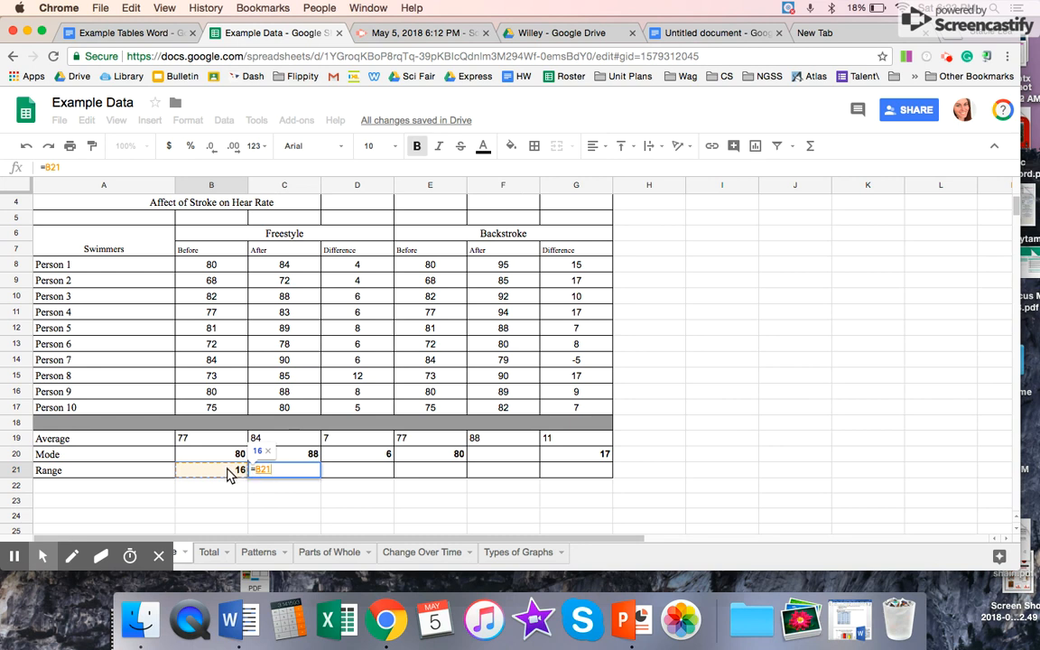
pyautogui.write(':C2')
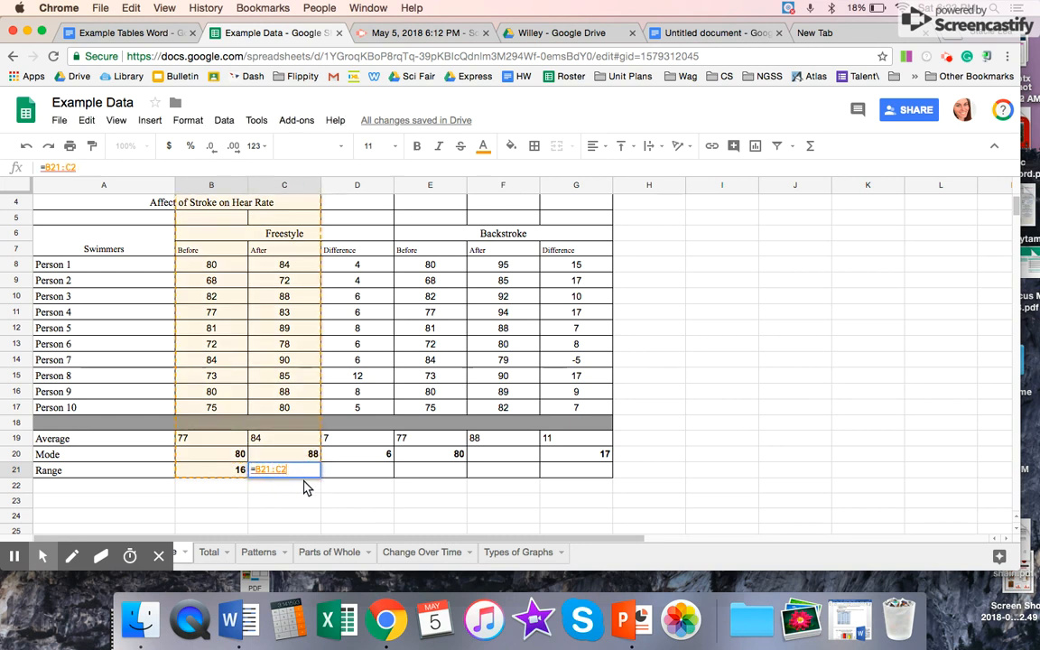
pyautogui.press('Return')
pyautogui.click(297, 472)
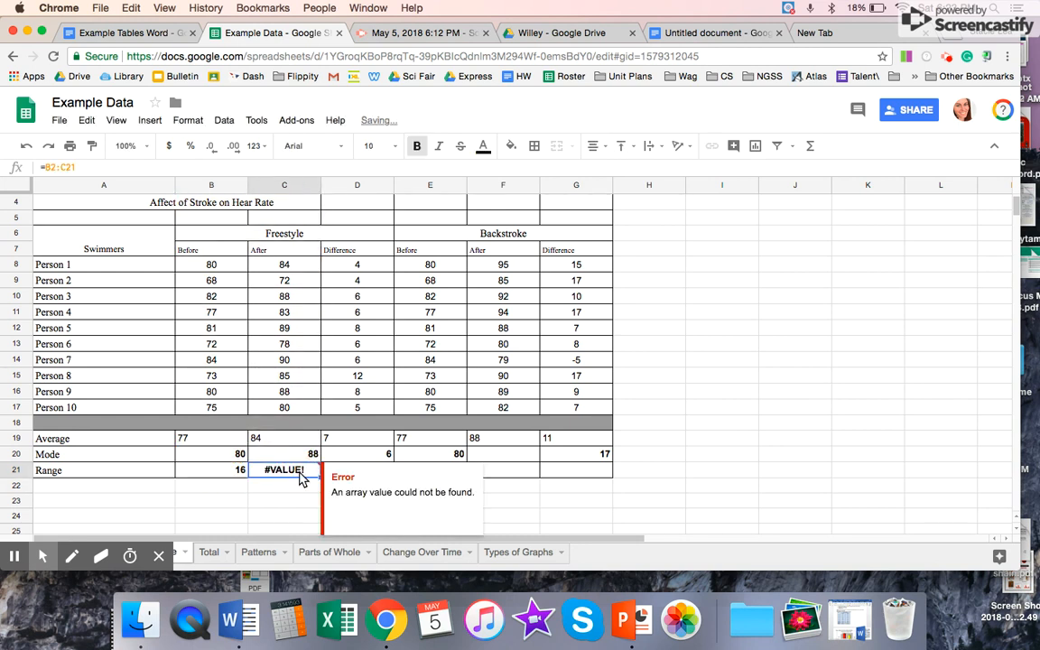
pyautogui.press('Delete')
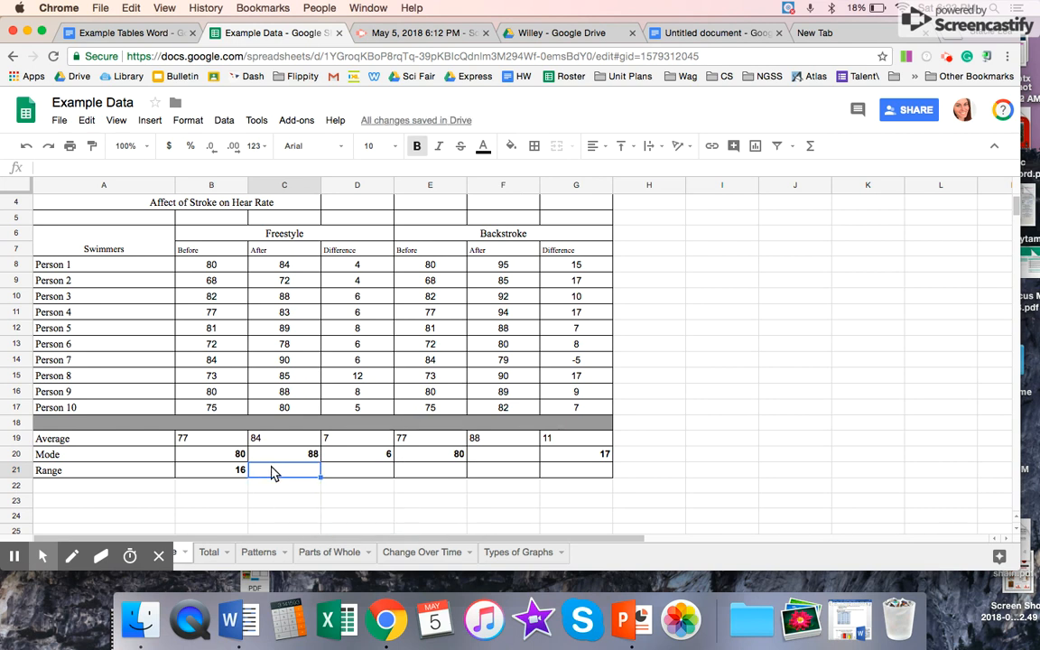
# Step: Calculate the Freestyle After range in C21 with the formula =C14-C9
pyautogui.write('=')
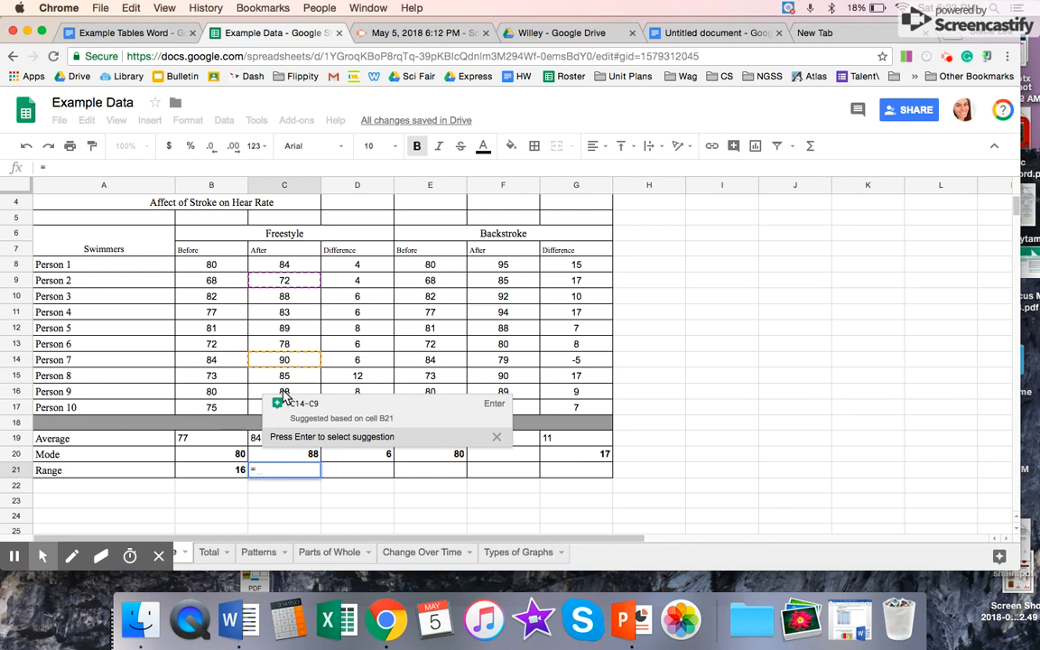
pyautogui.click(280, 361)
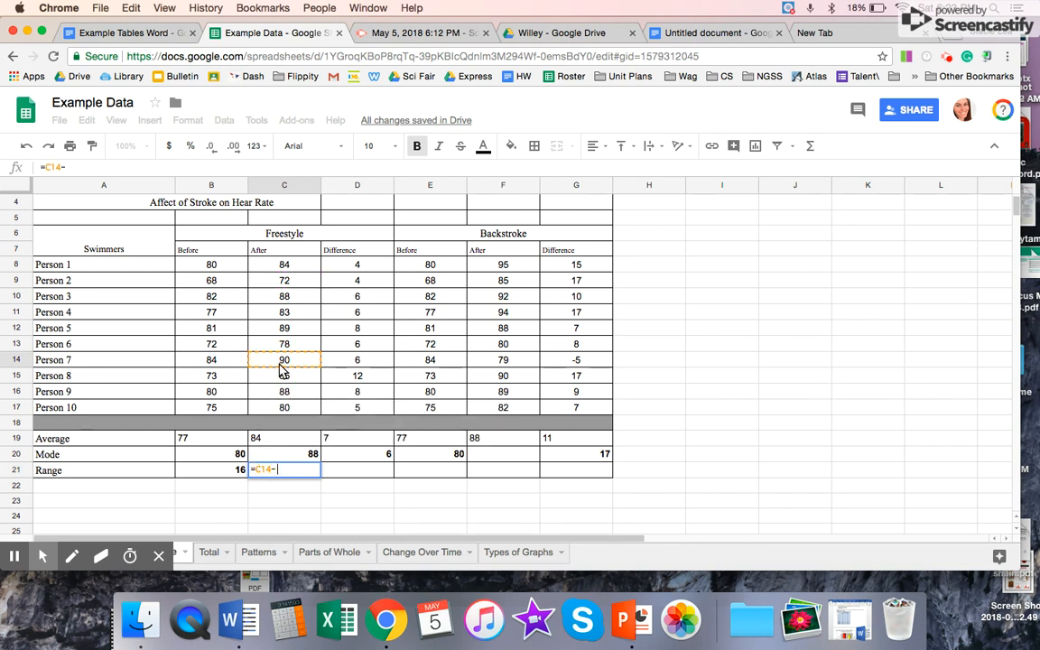
pyautogui.write('-')
pyautogui.click(288, 285)
pyautogui.press('Return')
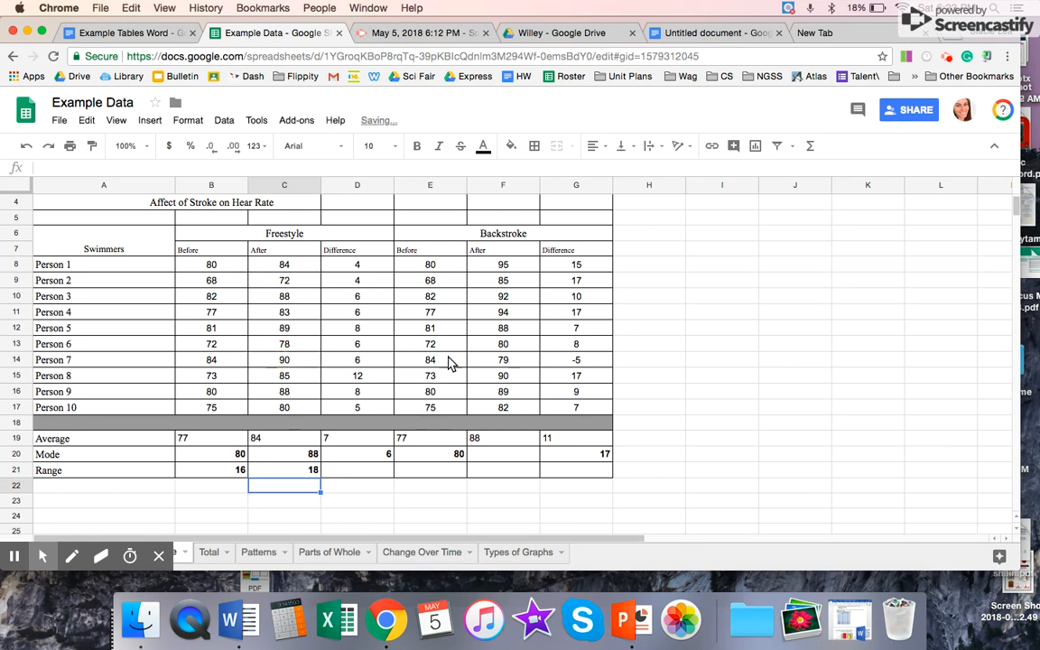
# Step: Calculate the Backstroke Before range in E21 by subtracting Person 2's rate from Person 7's with the formula =E14-E9
pyautogui.click(433, 462)
pyautogui.write('=')
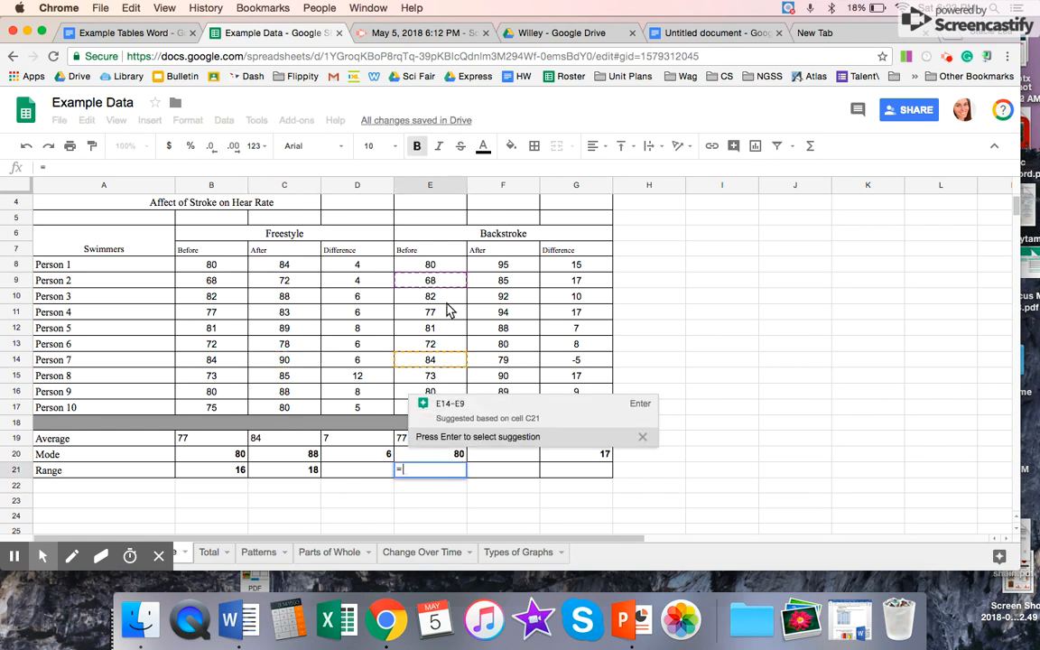
pyautogui.click(641, 437)
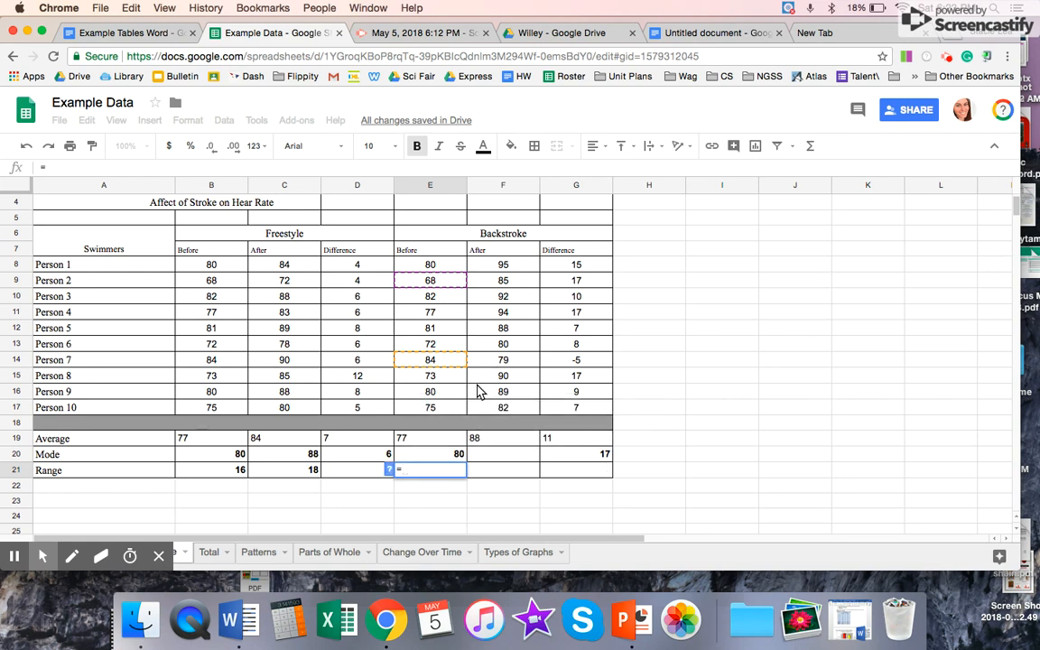
pyautogui.click(452, 366)
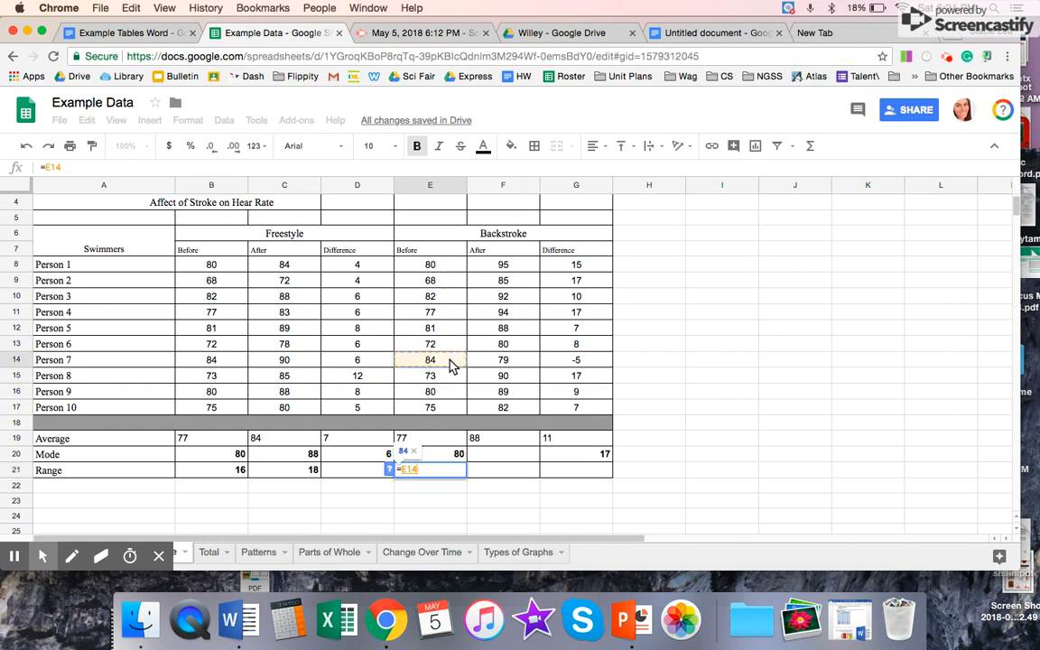
pyautogui.write('-')
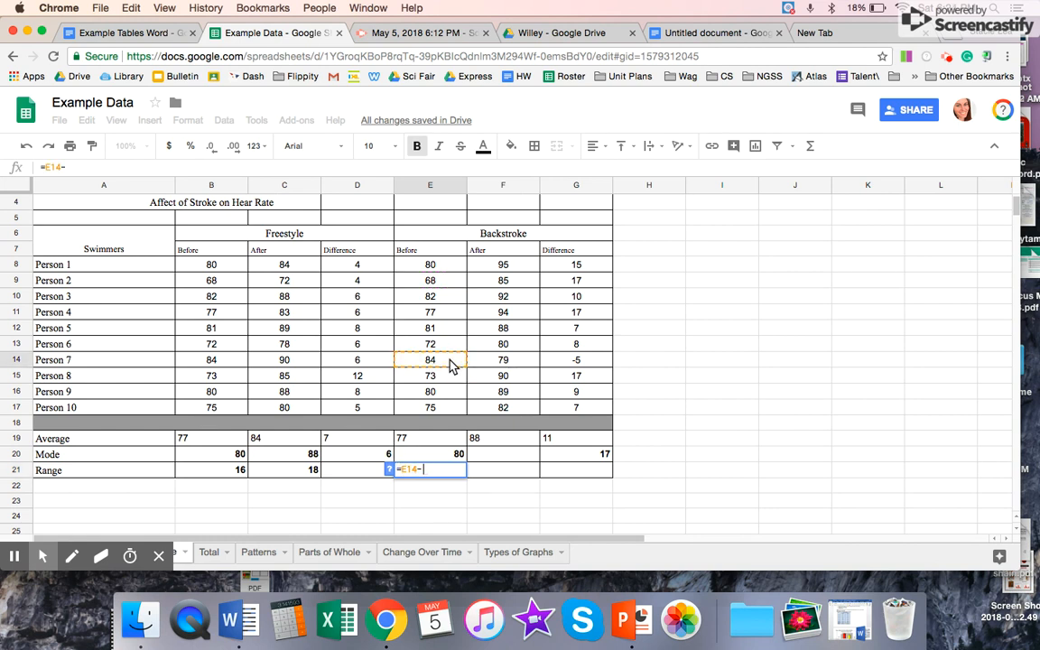
pyautogui.click(441, 280)
pyautogui.press('Return')
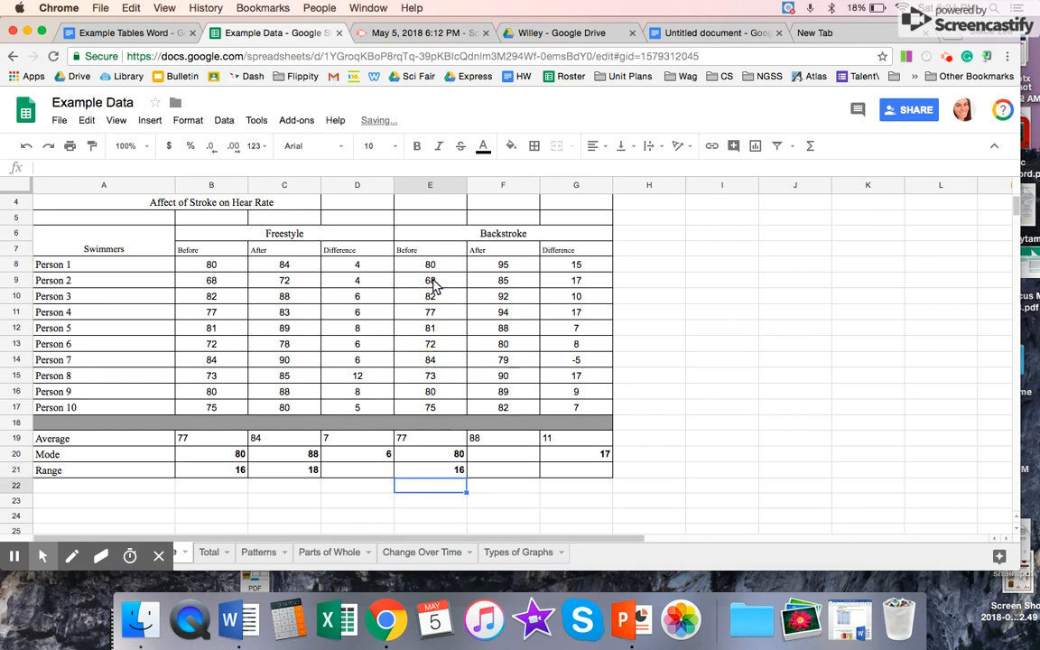
# Step: Calculate the Backstroke After range in F21 with the formula =F8-F13, using Person 1's and Person 6's rates
pyautogui.click(499, 471)
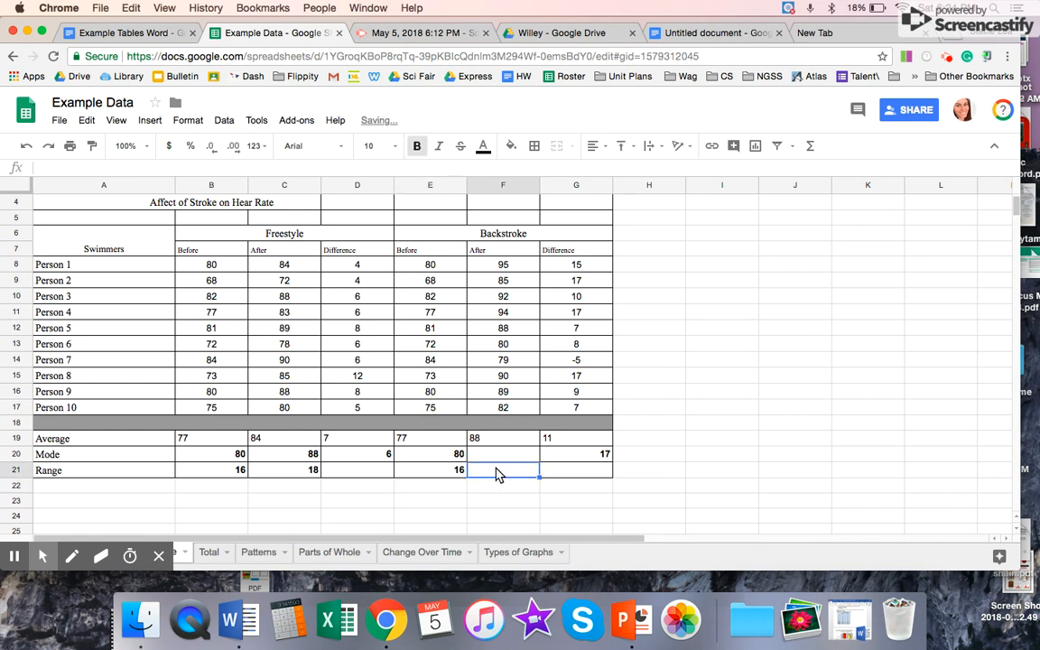
pyautogui.write('=')
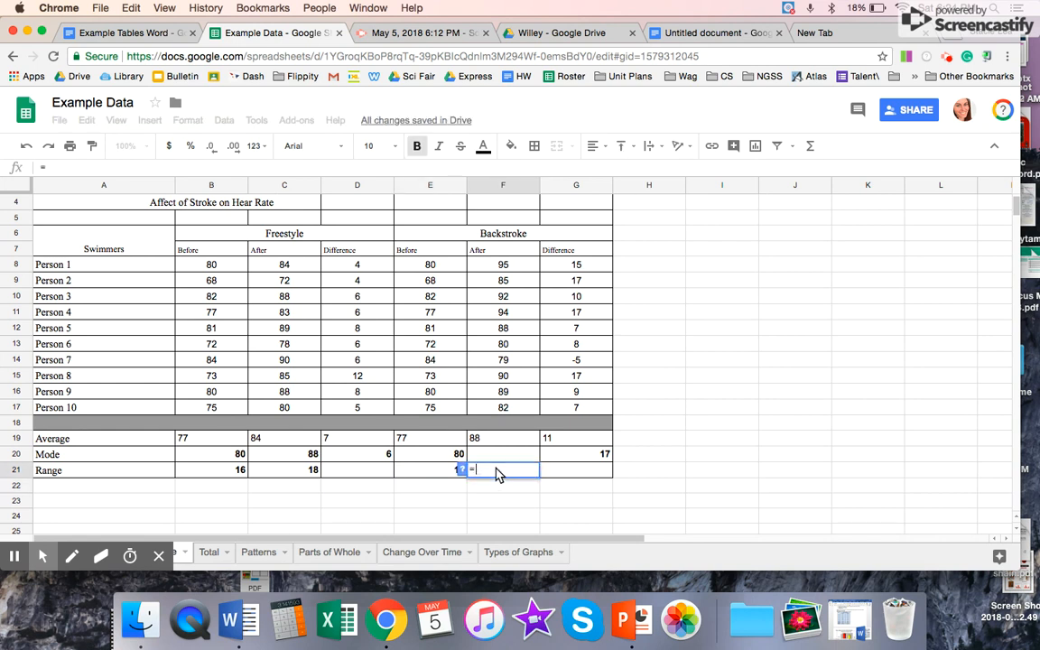
pyautogui.click(510, 268)
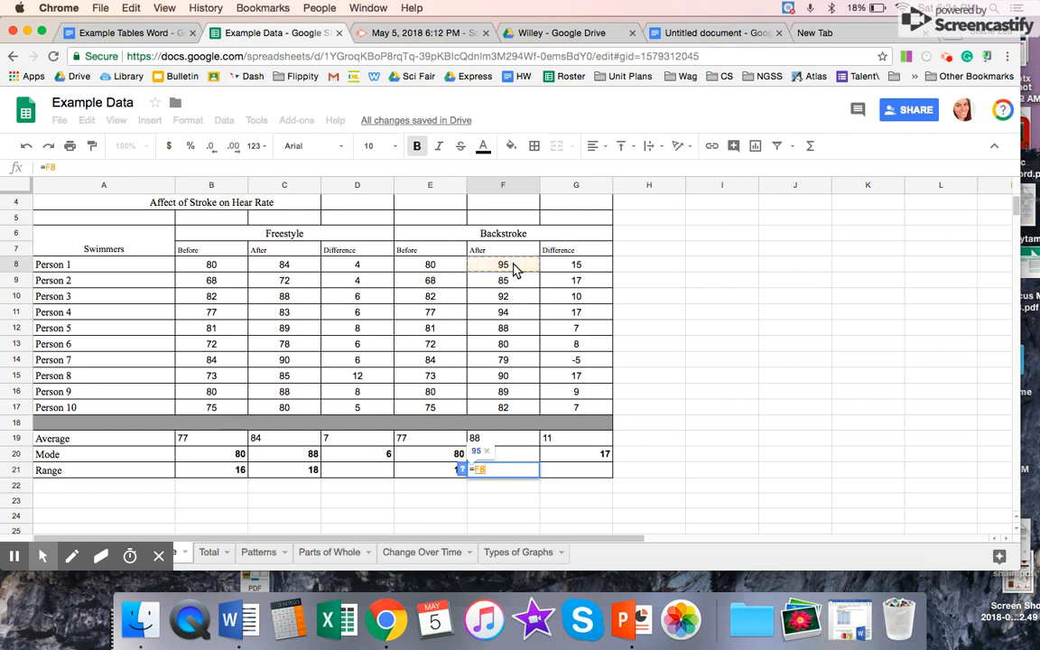
pyautogui.write('-')
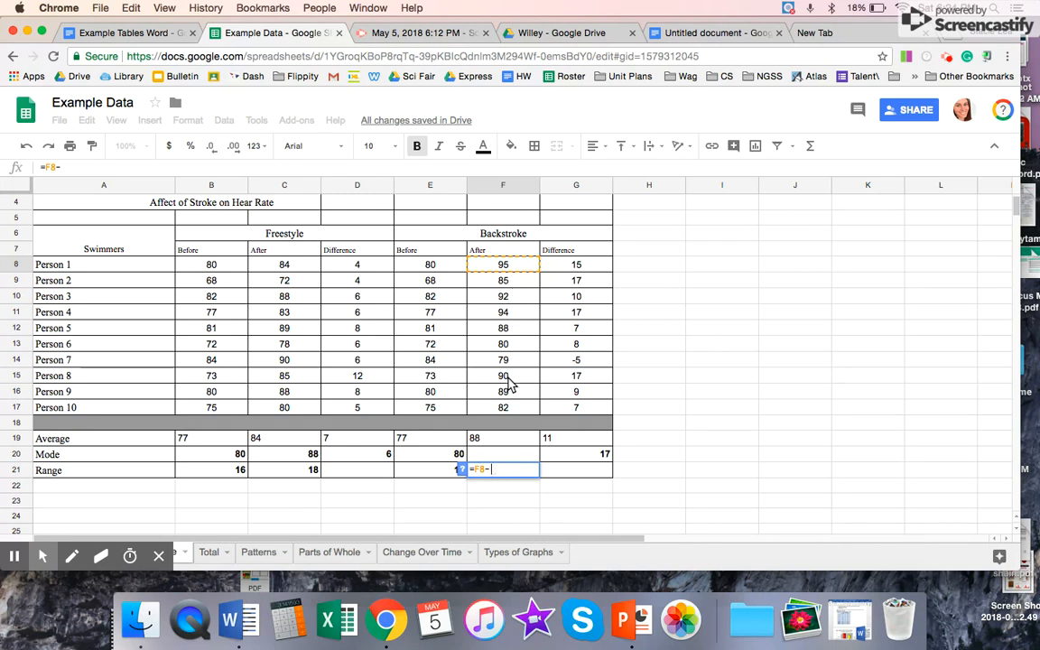
pyautogui.click(506, 408)
pyautogui.click(511, 345)
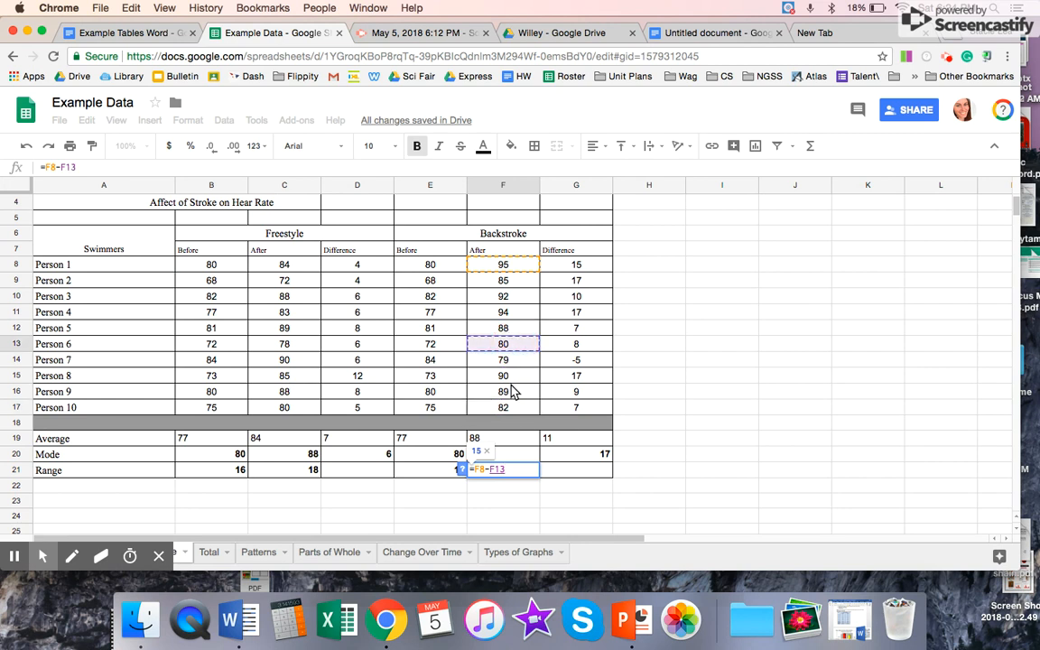
pyautogui.press('Return')
# Step: Calculate the Freestyle Difference range in D21 by subtracting Person 1's difference from Person 8's with the formula =D15-D8
pyautogui.click(353, 473)
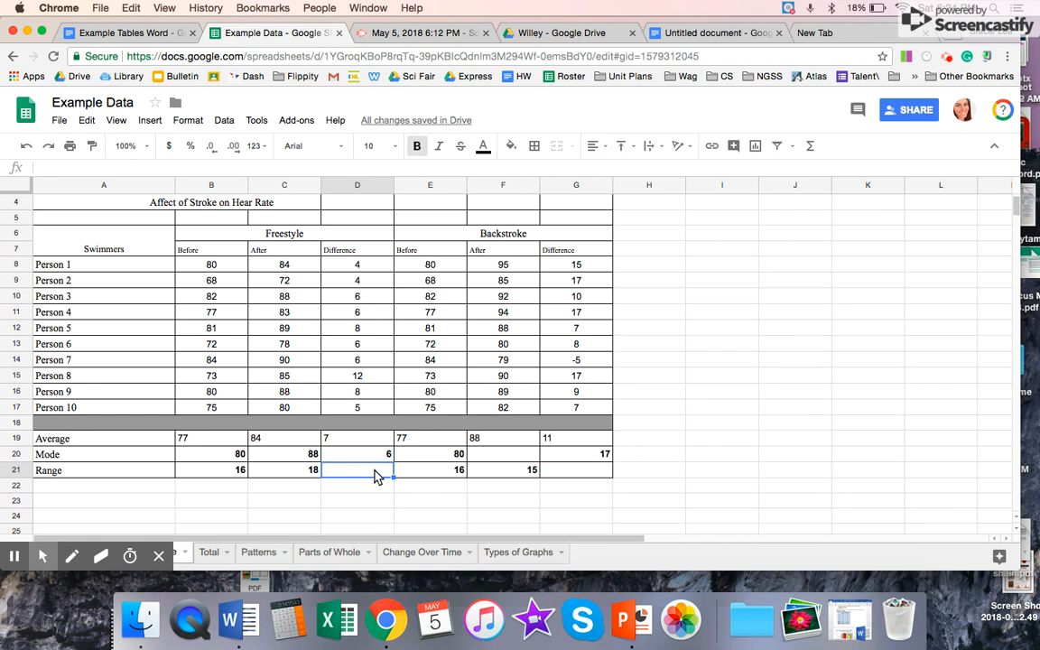
pyautogui.write('=')
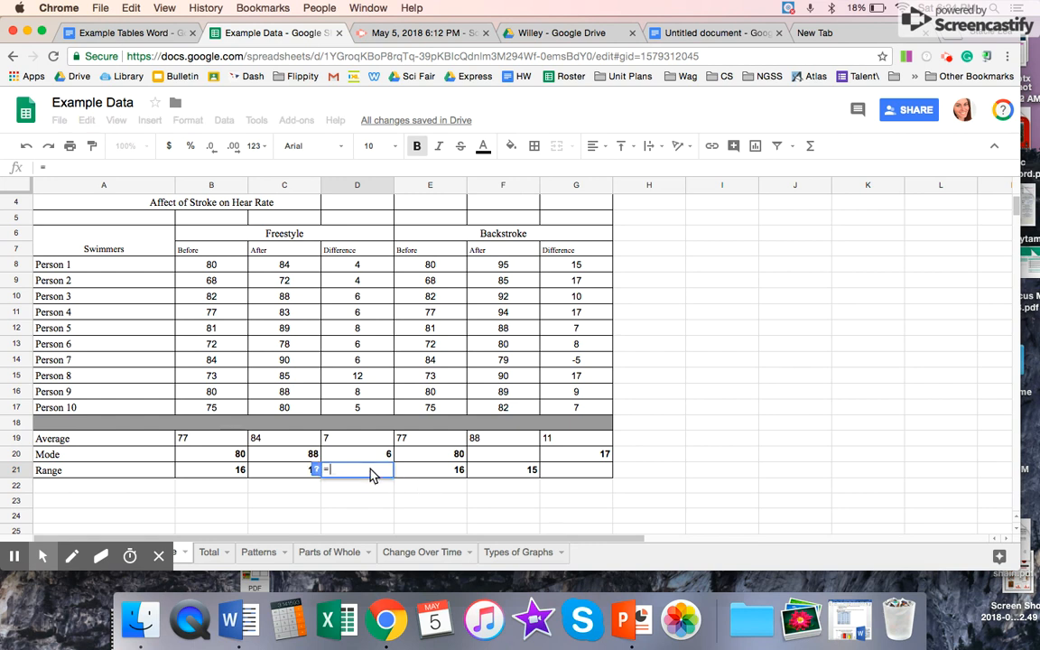
pyautogui.click(368, 379)
pyautogui.write('-')
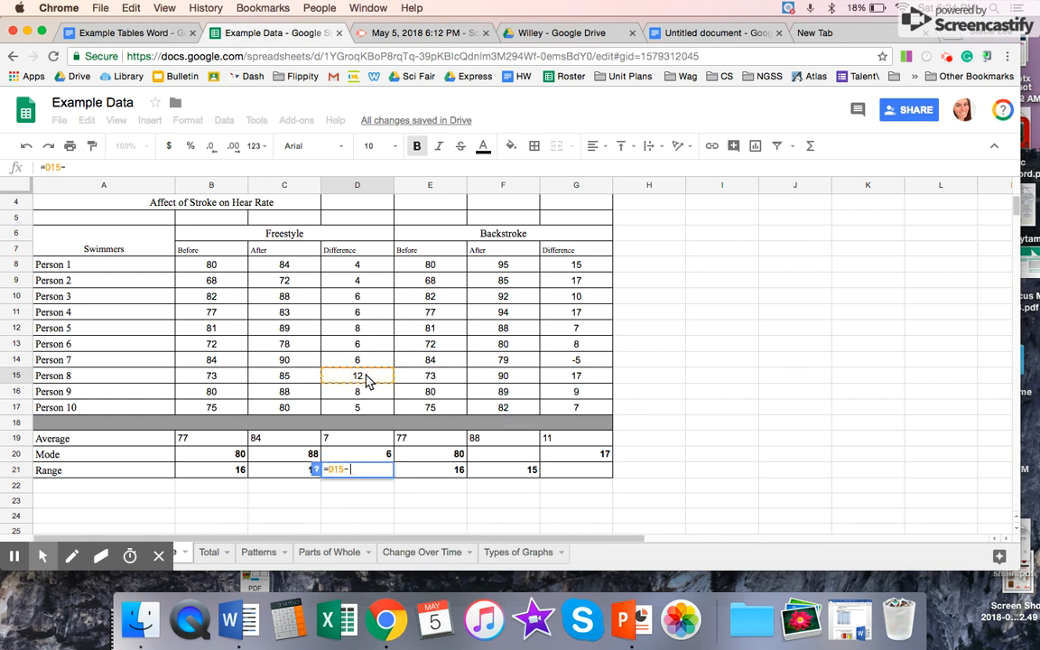
pyautogui.click(370, 269)
pyautogui.press('Return')
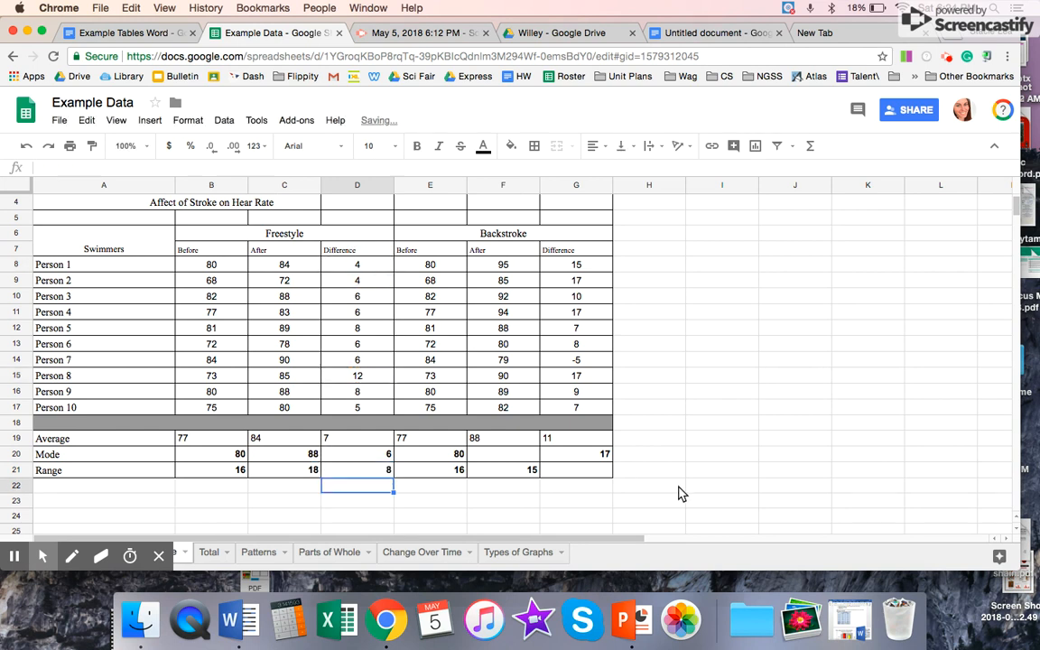
# Step: Calculate the Backstroke Difference range in G21 by subtracting Person 7's difference from Person 2's with the formula =G9-G14
pyautogui.click(560, 477)
pyautogui.write('=')
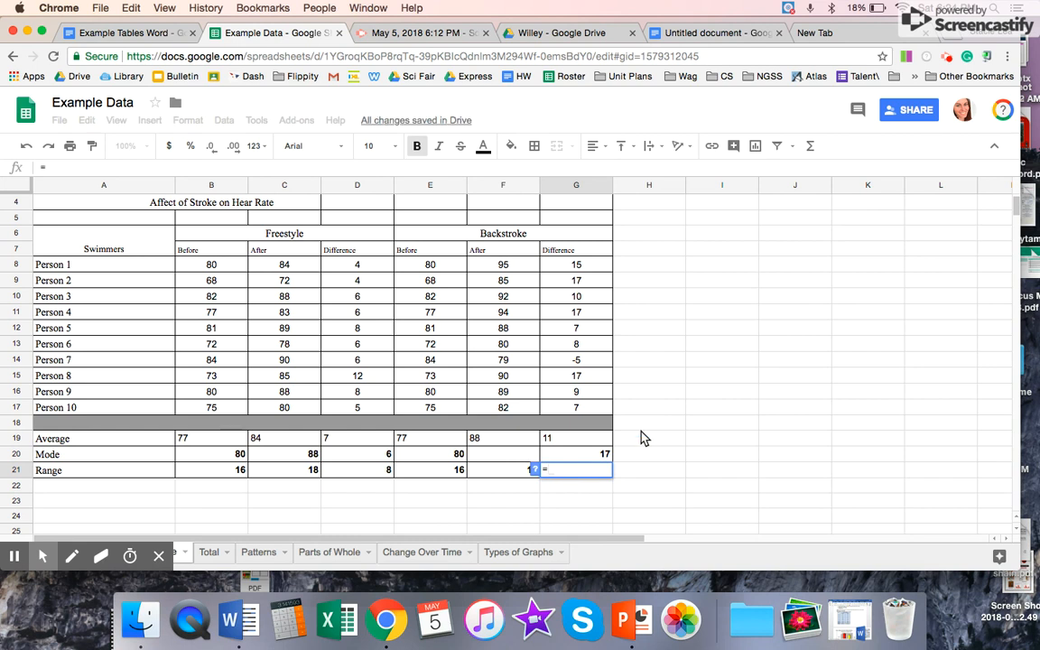
pyautogui.click(576, 267)
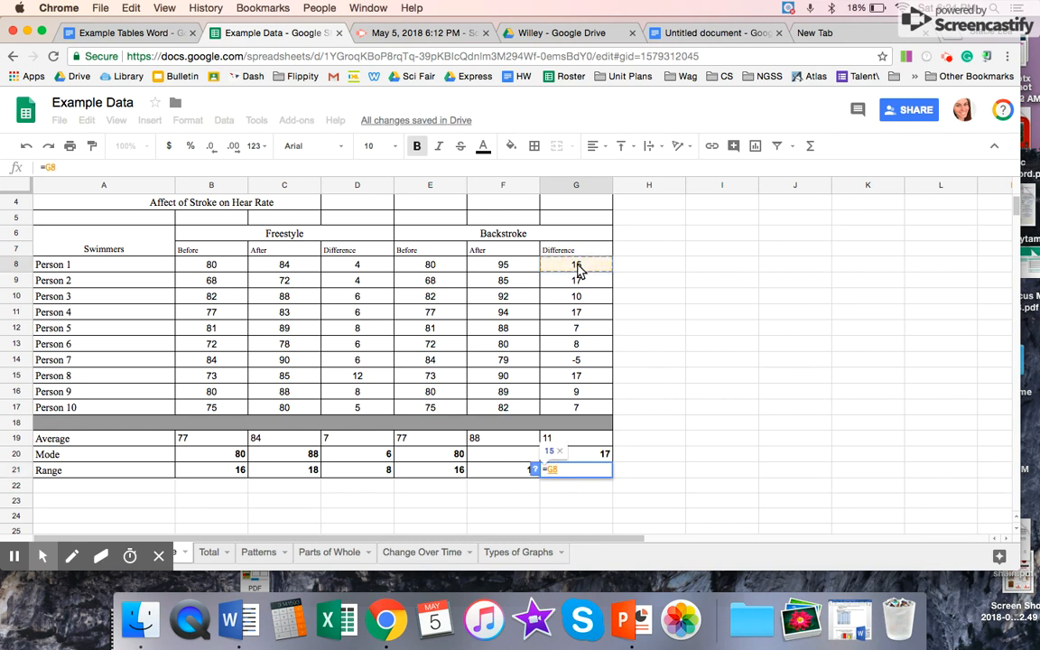
pyautogui.click(581, 283)
pyautogui.write('-')
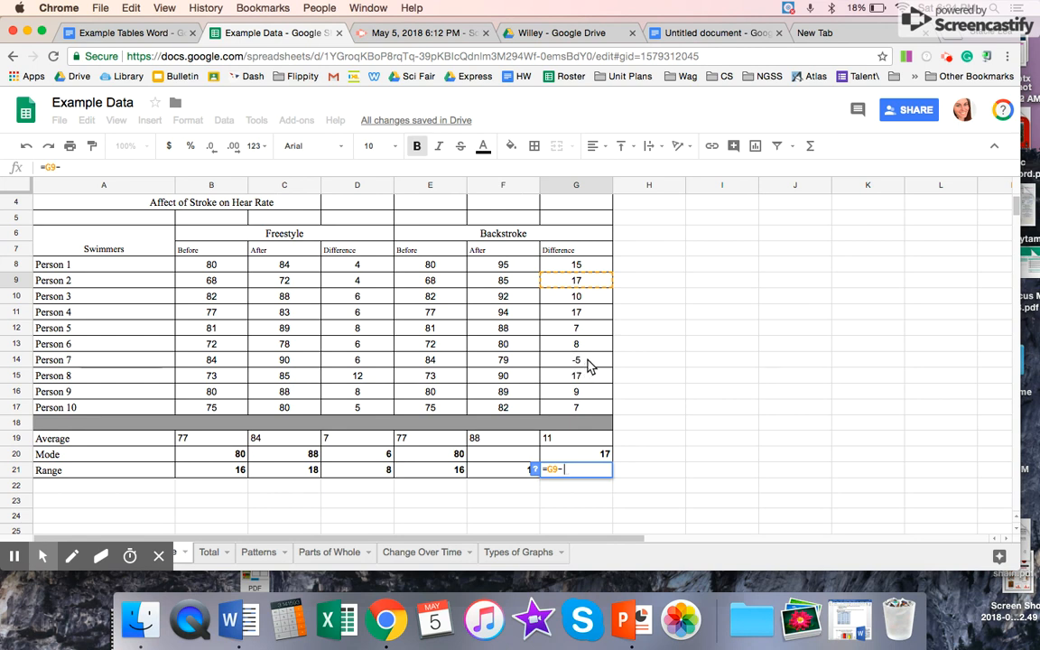
pyautogui.click(589, 366)
pyautogui.press('Return')
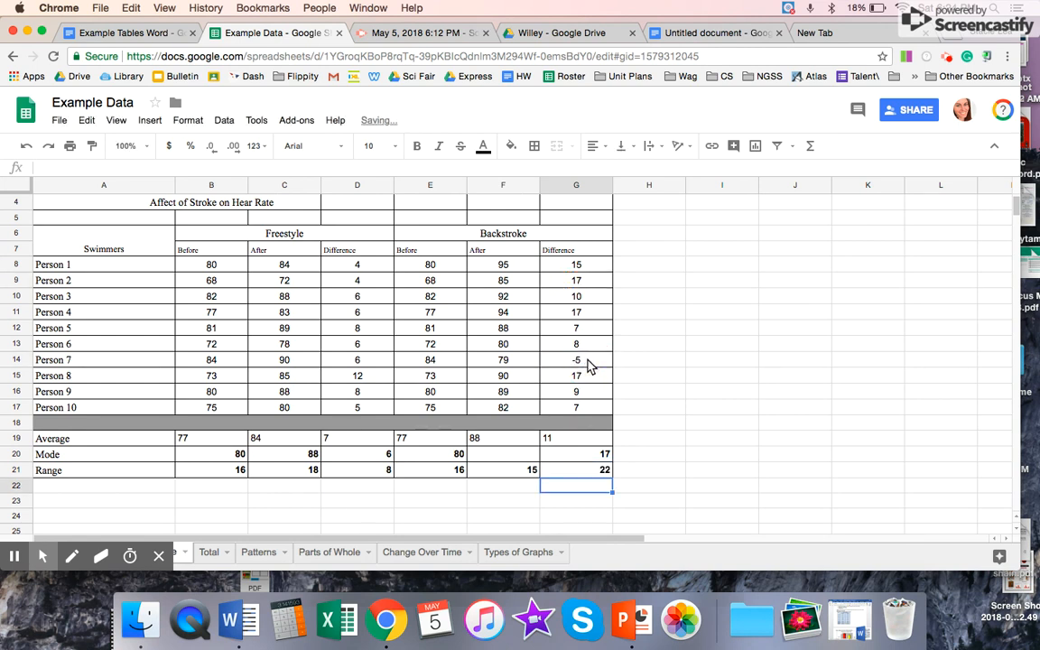
# Step: Left-align the swimmers' data and statistics in A8:G21 and remove the bold formatting from the whole block
pyautogui.click(126, 459)
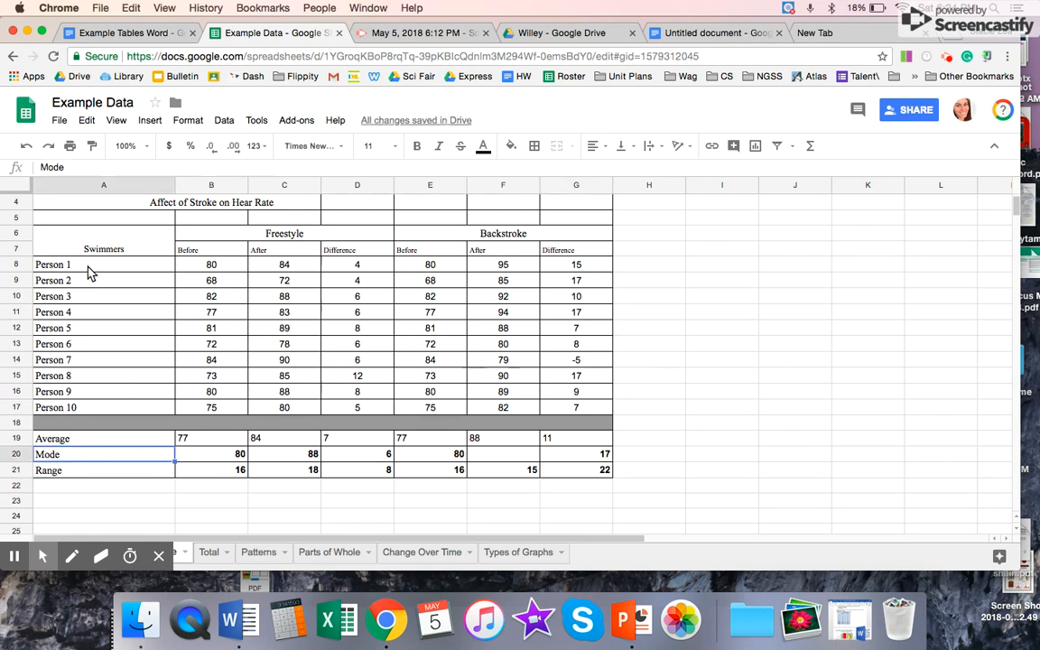
pyautogui.moveTo(89, 265); pyautogui.dragTo(582, 465)
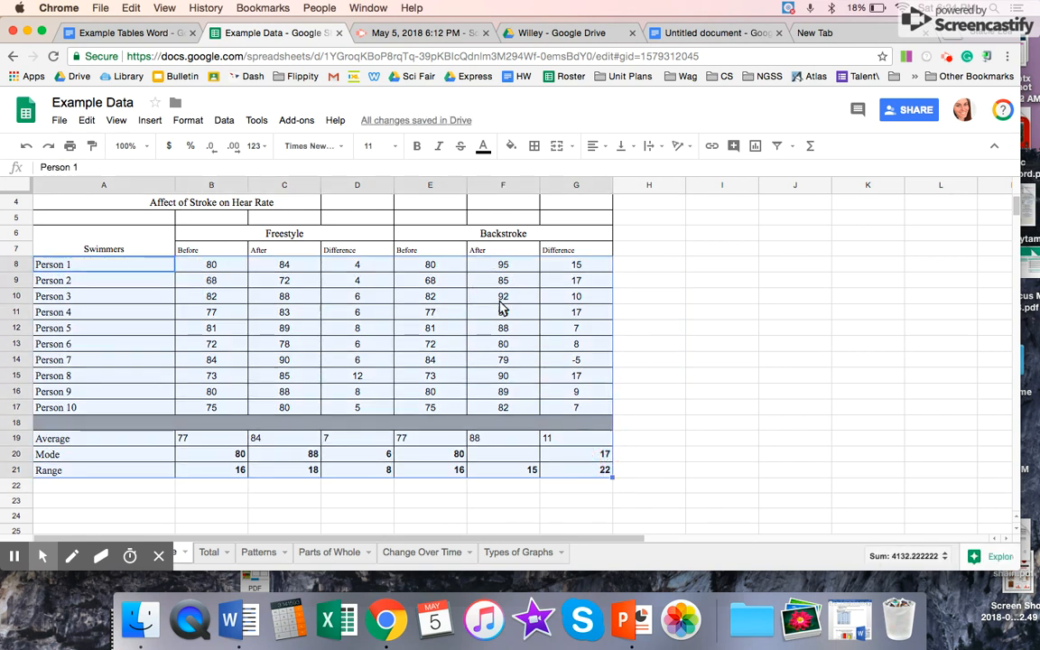
pyautogui.click(594, 146)
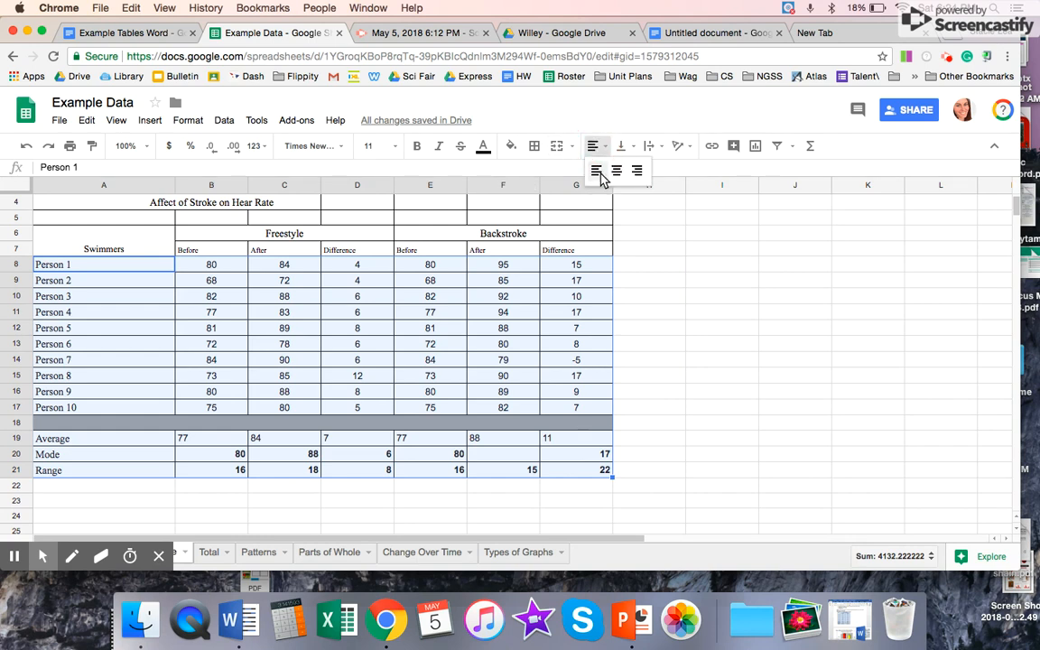
pyautogui.click(595, 171)
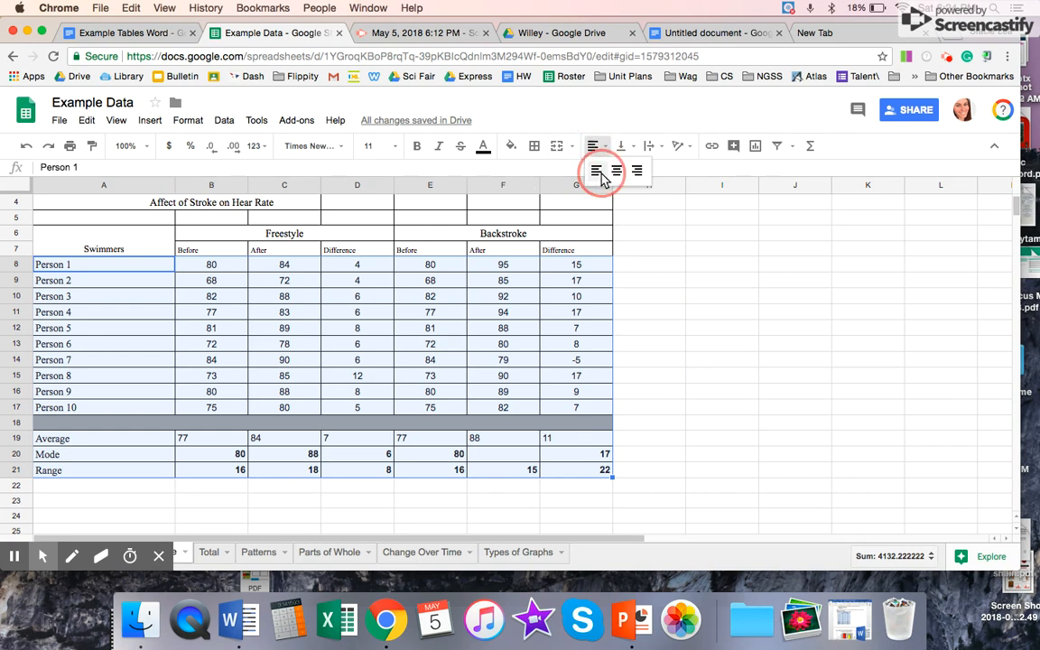
pyautogui.click(417, 146)
pyautogui.click(416, 145)
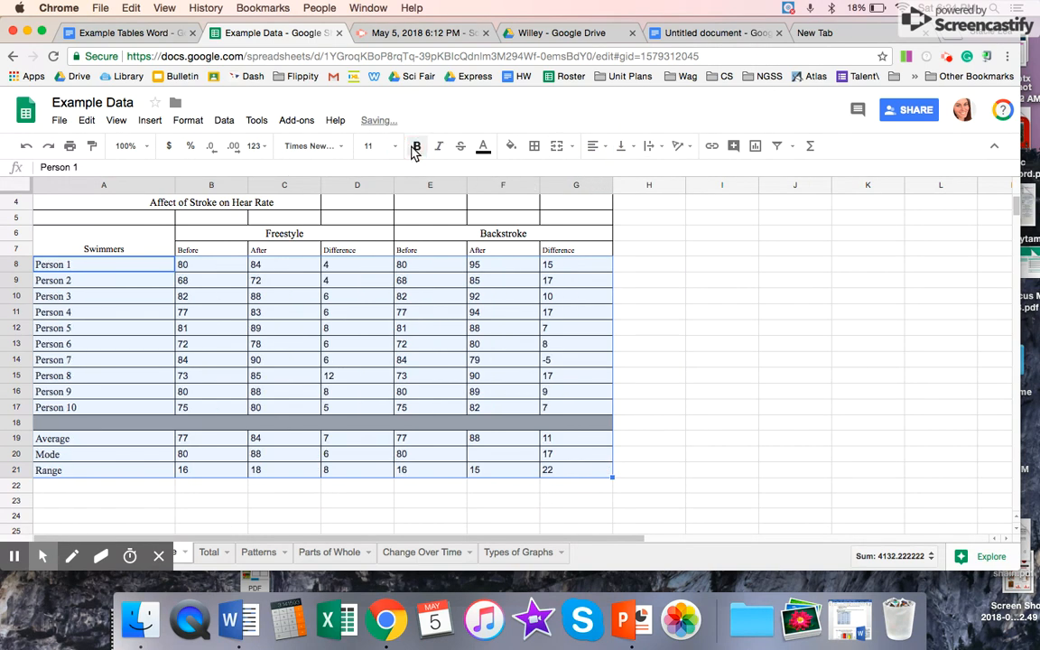
# Step: On the Total sheet, clear the existing totals for Size 3, Size 4 and Size 5 in B16:D16
pyautogui.click(208, 552)
pyautogui.click(241, 484)
pyautogui.click(132, 442)
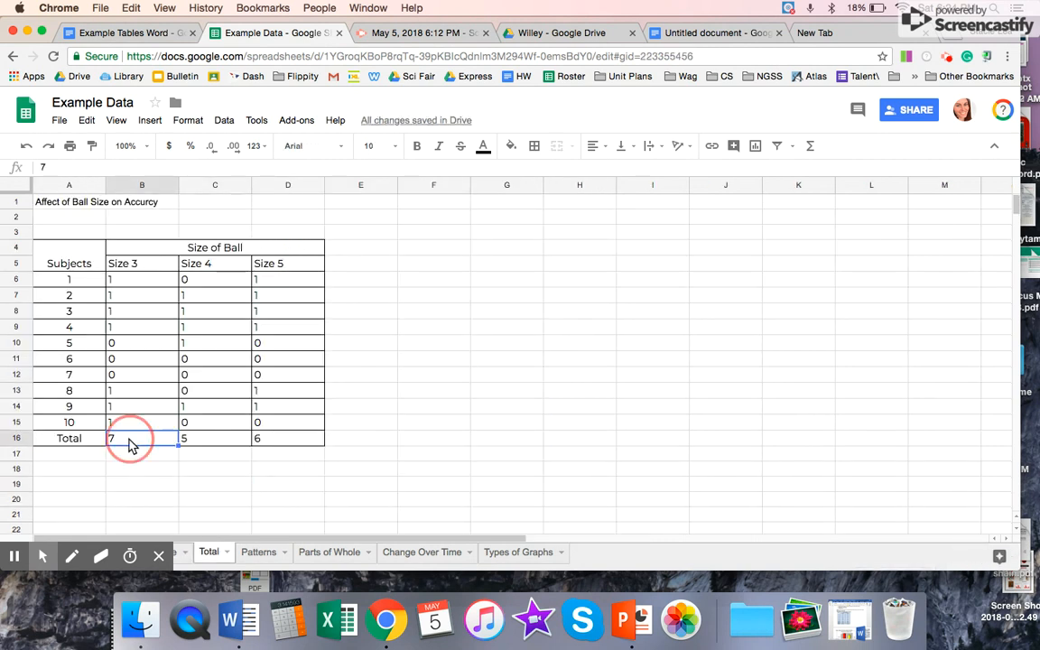
pyautogui.press('Delete')
pyautogui.click(216, 442)
pyautogui.press('Delete')
pyautogui.moveTo(278, 426); pyautogui.dragTo(268, 437)
pyautogui.press('Delete')
pyautogui.click(141, 488)
pyautogui.press('super+z')
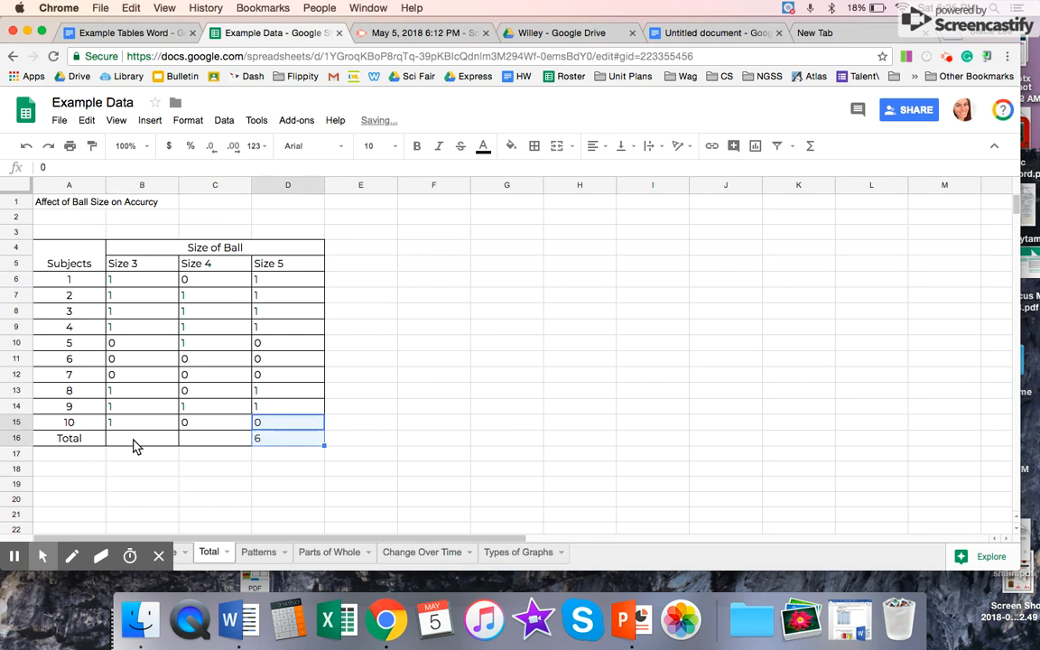
pyautogui.click(302, 443)
pyautogui.press('Delete')
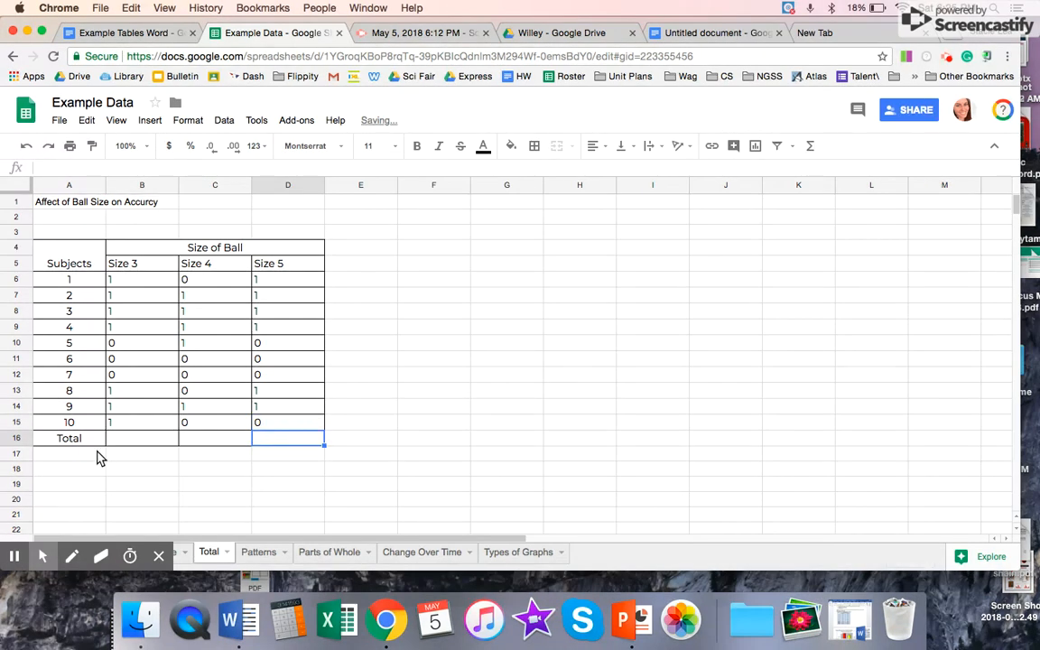
# Step: Total the Size 3 column in B16 with the formula =SUM(B6:B15)
pyautogui.click(131, 446)
pyautogui.write('=')
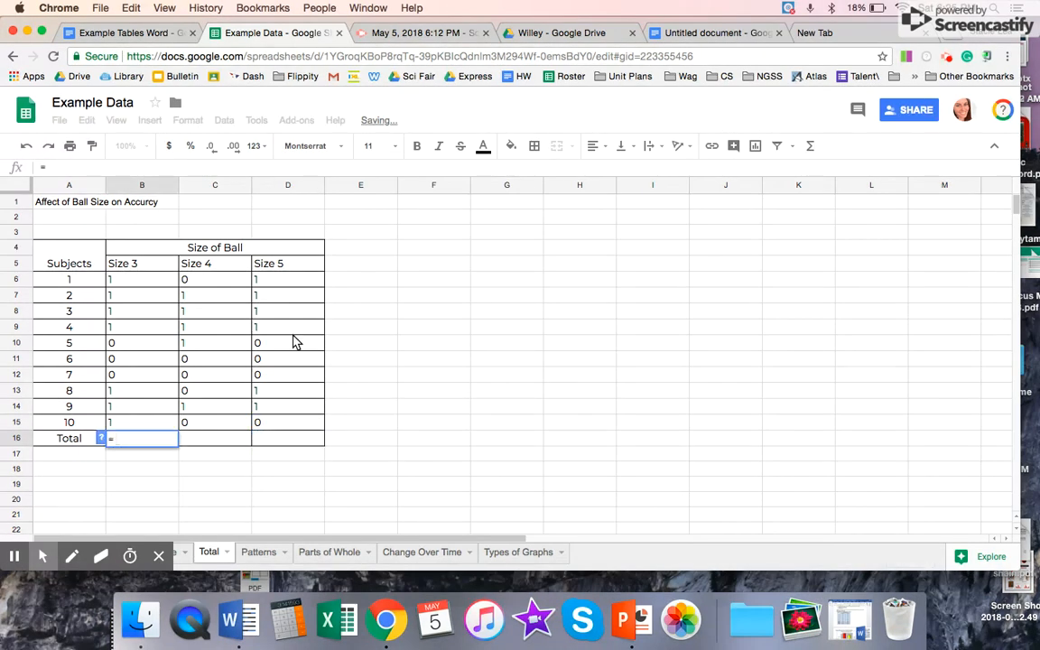
pyautogui.write('sum')
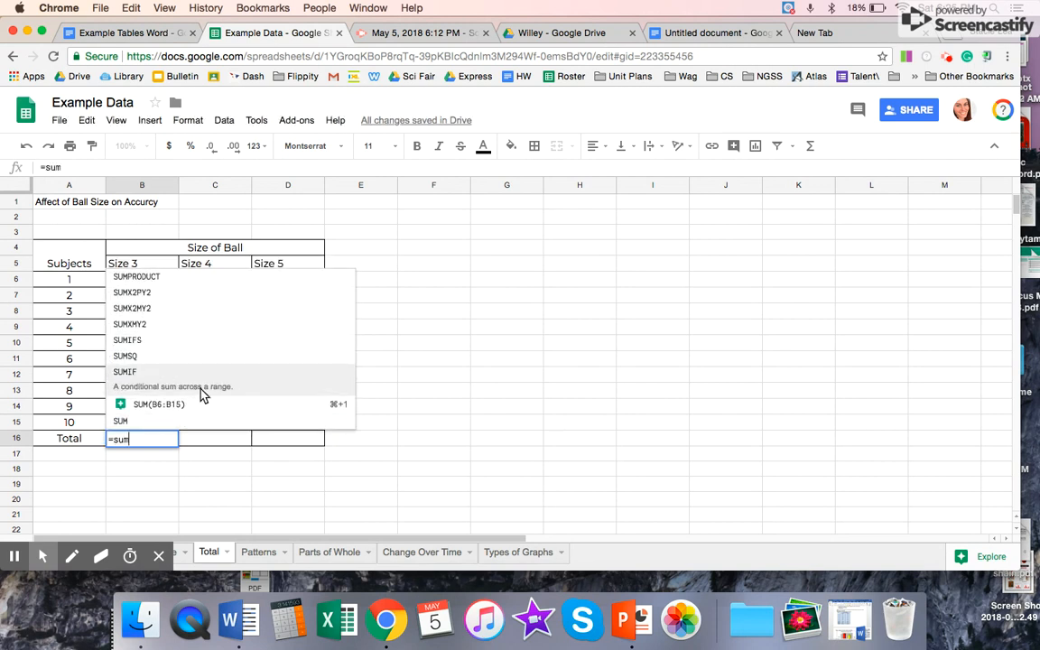
pyautogui.click(181, 419)
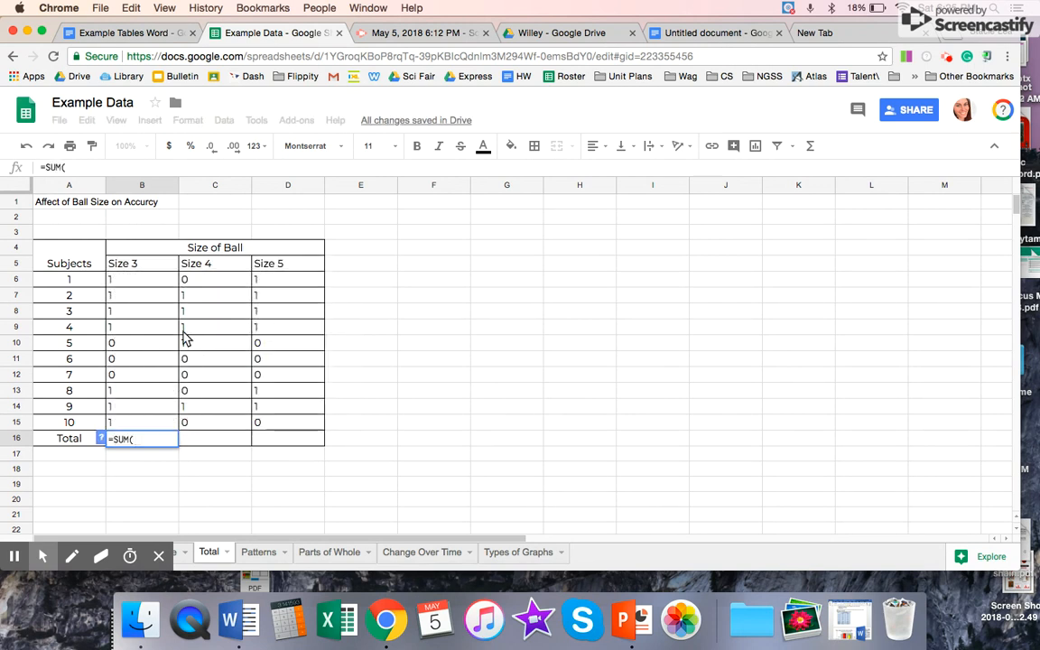
pyautogui.moveTo(139, 278); pyautogui.dragTo(142, 428)
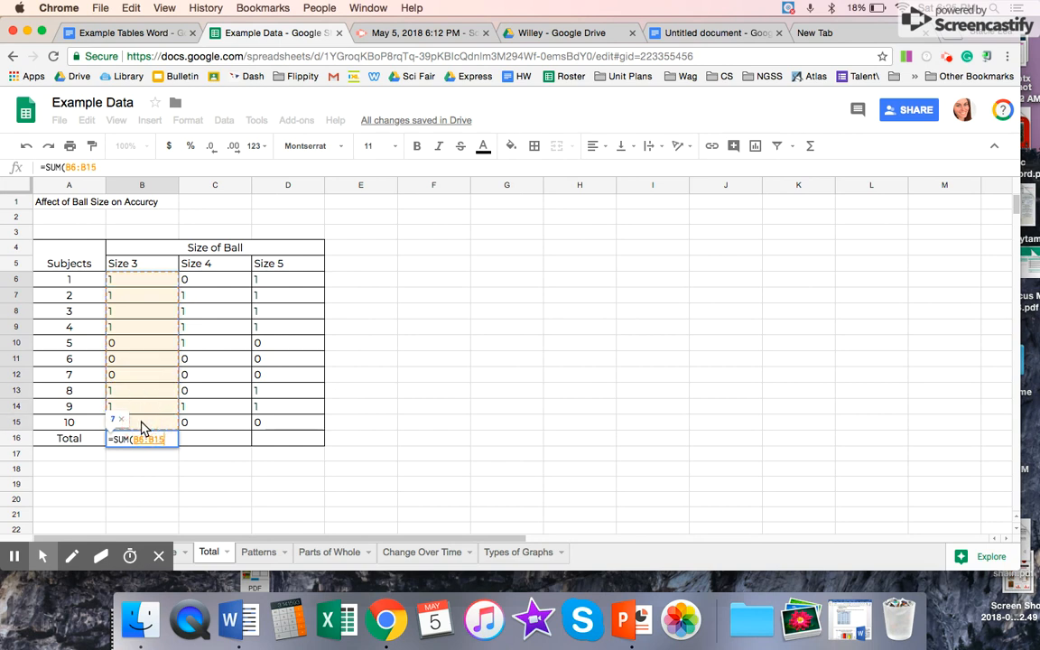
pyautogui.press('Return')
# Step: Fill the B16 sum formula across to the Size 4 and Size 5 totals in C16:D16 and check the copied formulas
pyautogui.click(158, 441)
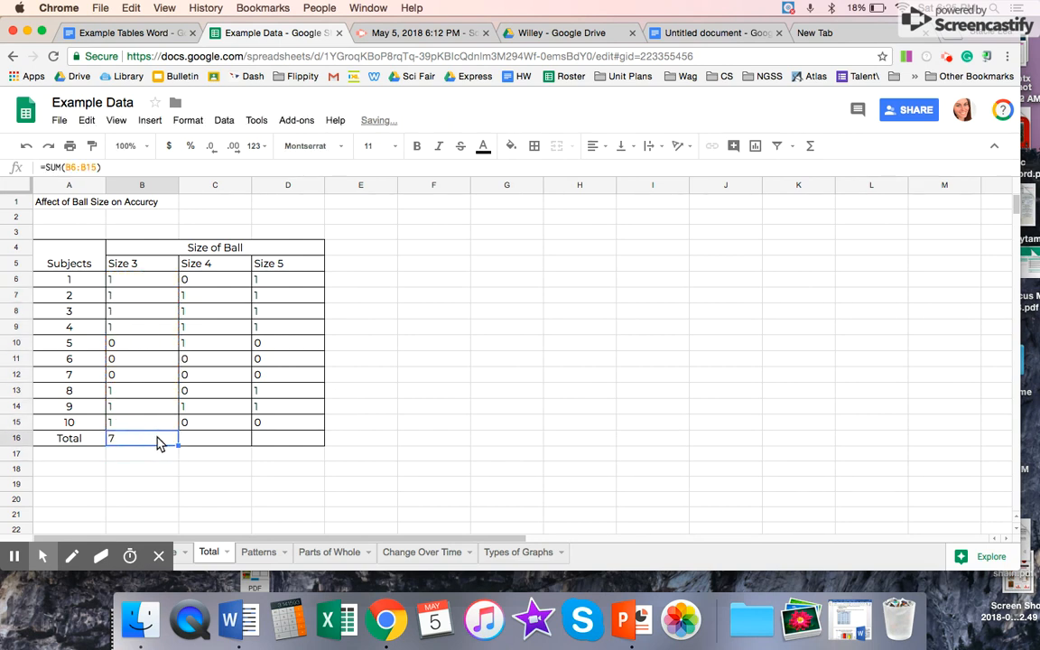
pyautogui.moveTo(178, 446); pyautogui.dragTo(289, 448)
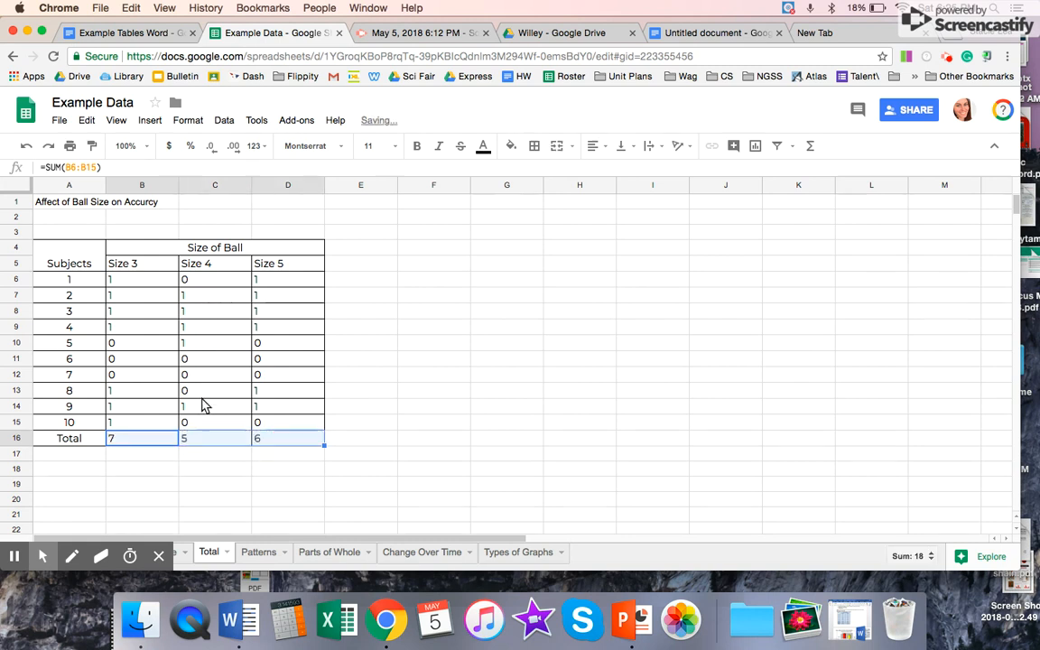
pyautogui.click(204, 445)
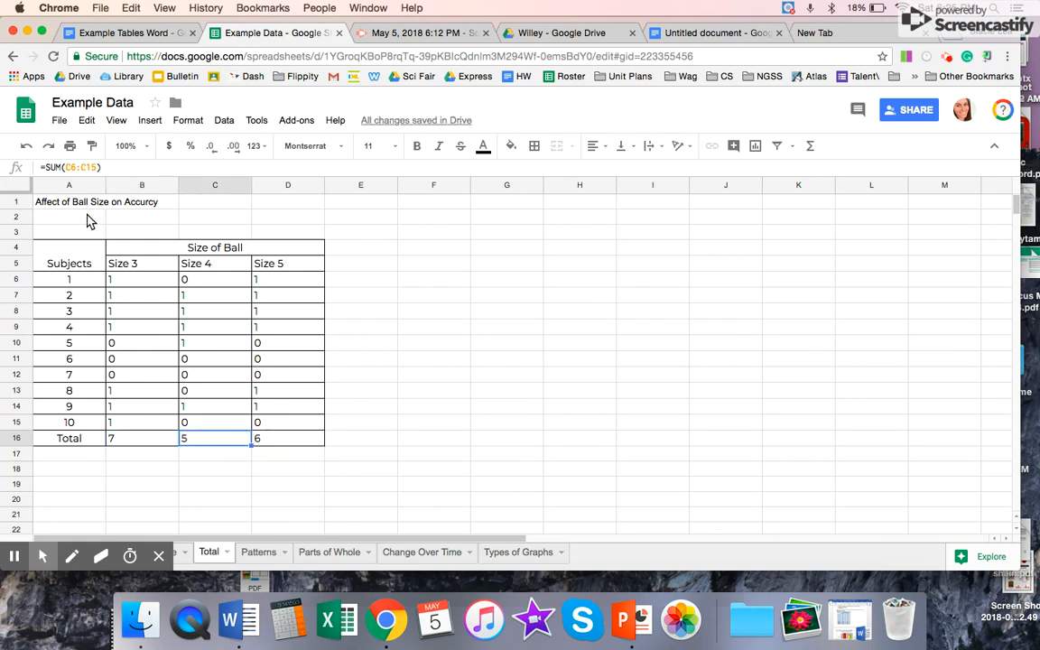
pyautogui.click(280, 440)
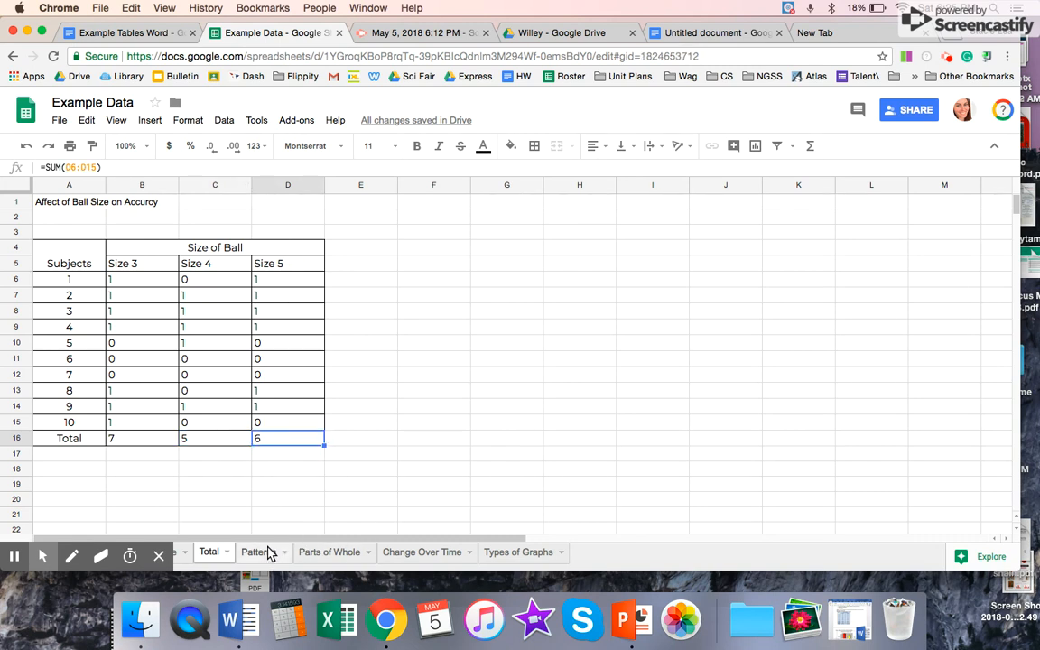
# Step: On the Patterns sheet, average the leg height column in B12 with the formula =AVERAGE(B3:B11)
pyautogui.click(261, 552)
pyautogui.click(183, 411)
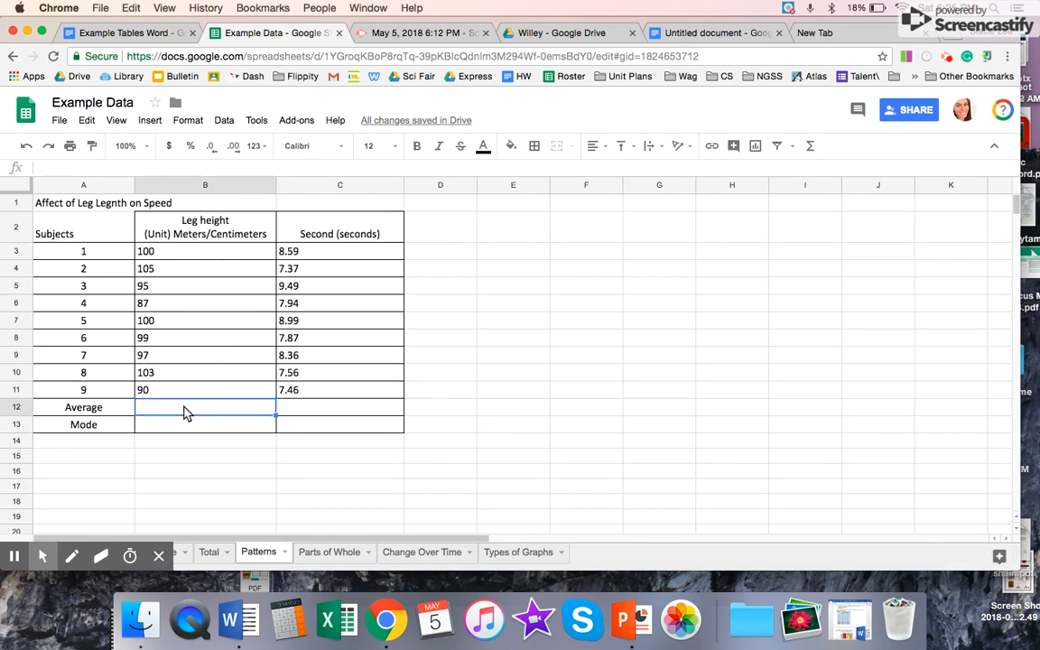
pyautogui.write('=')
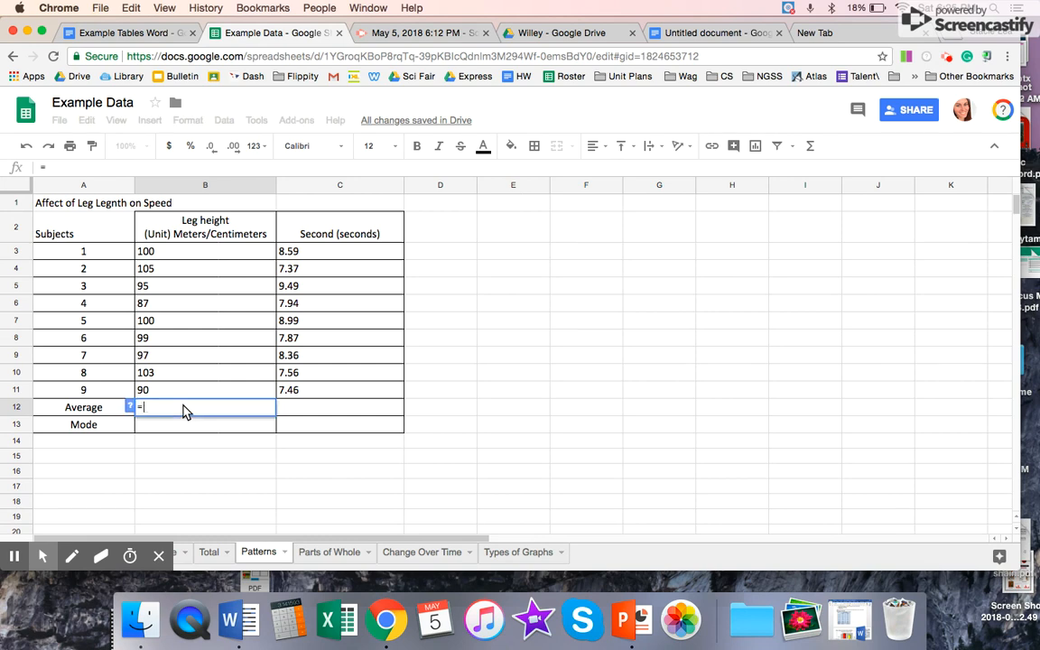
pyautogui.write('av')
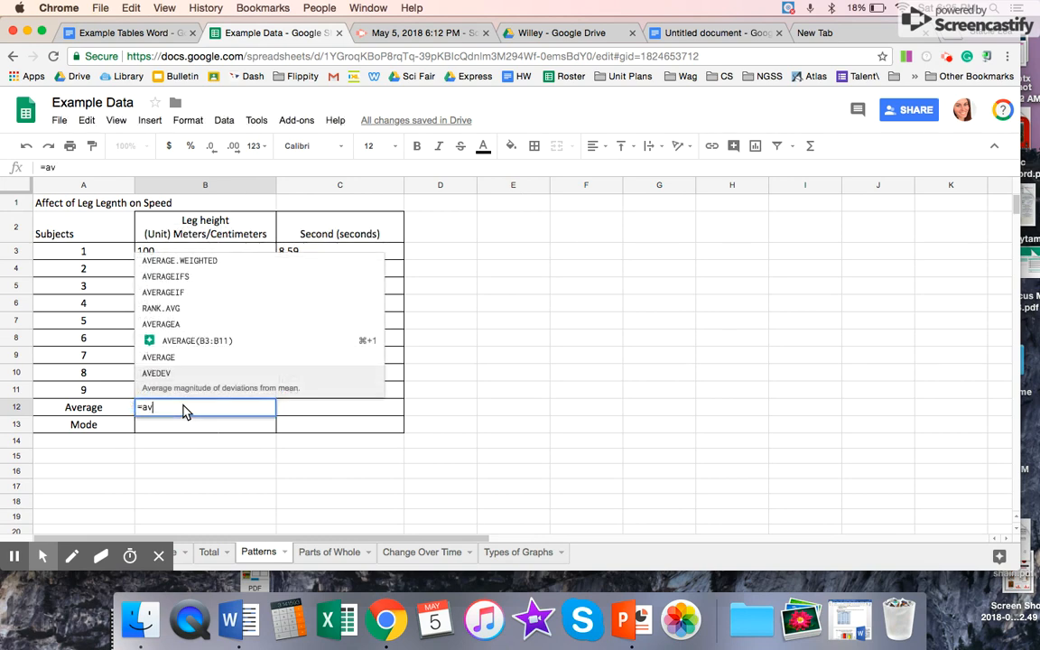
pyautogui.click(190, 358)
pyautogui.moveTo(191, 255); pyautogui.dragTo(191, 400)
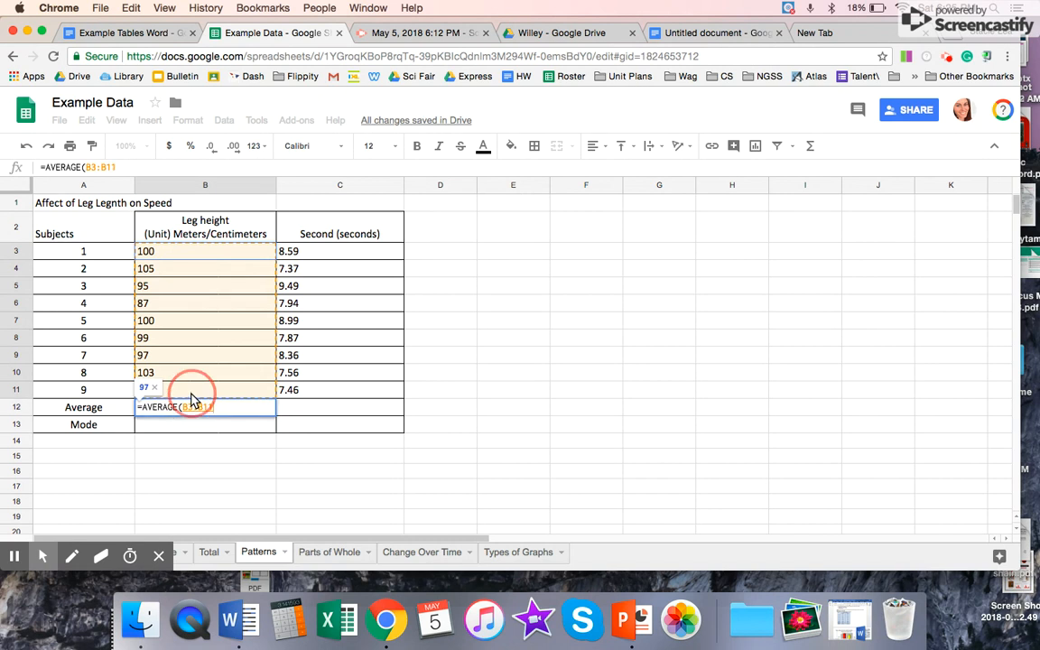
pyautogui.press('Return')
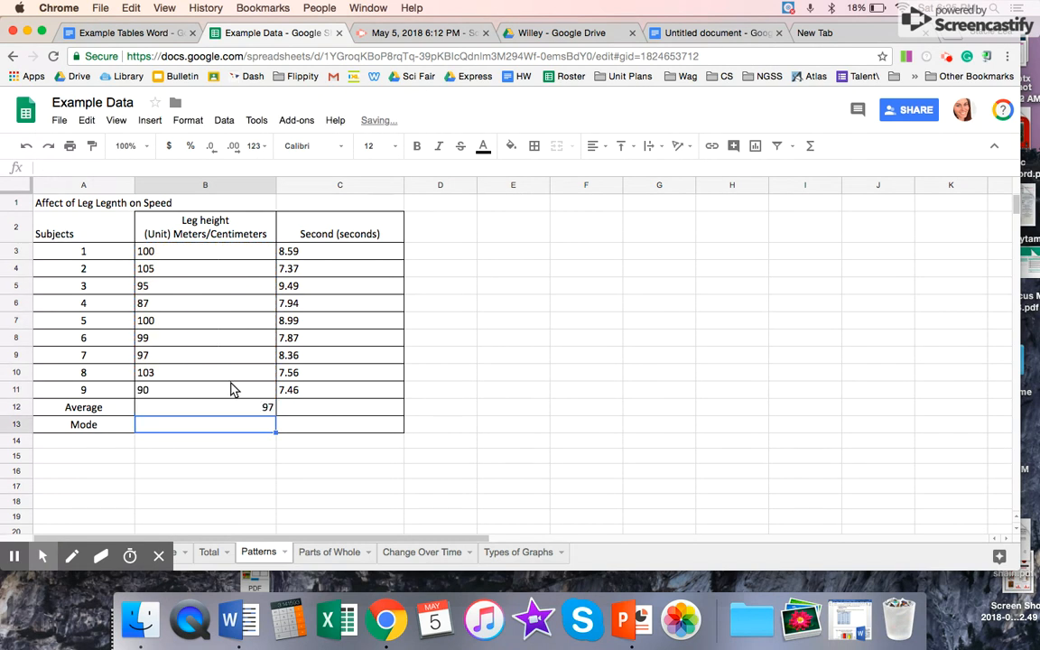
pyautogui.click(351, 410)
pyautogui.write('=')
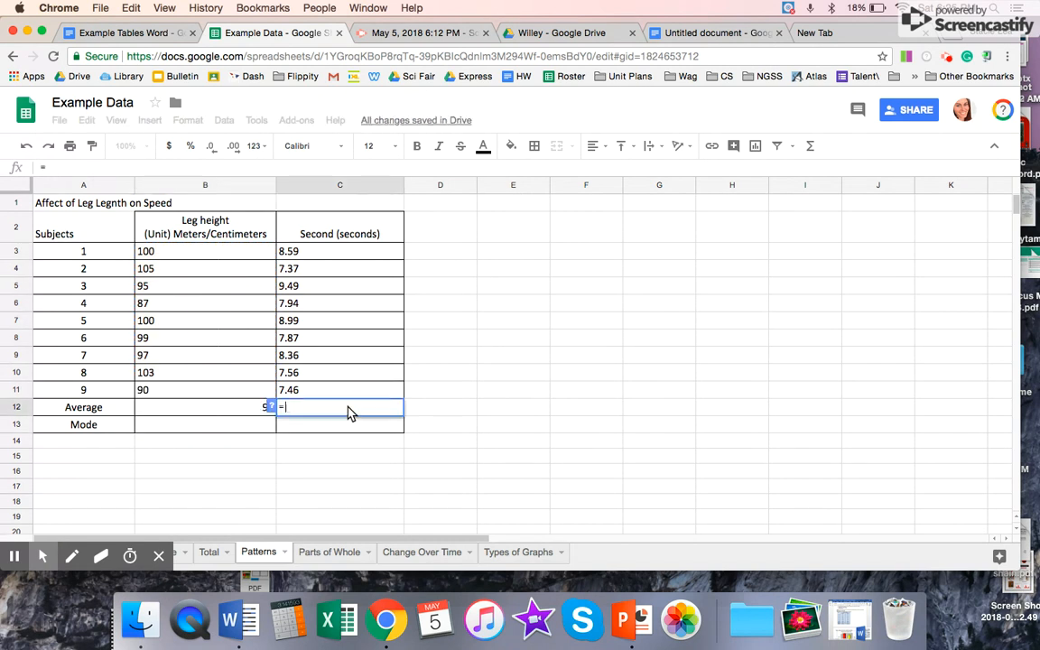
pyautogui.moveTo(322, 256); pyautogui.dragTo(330, 390)
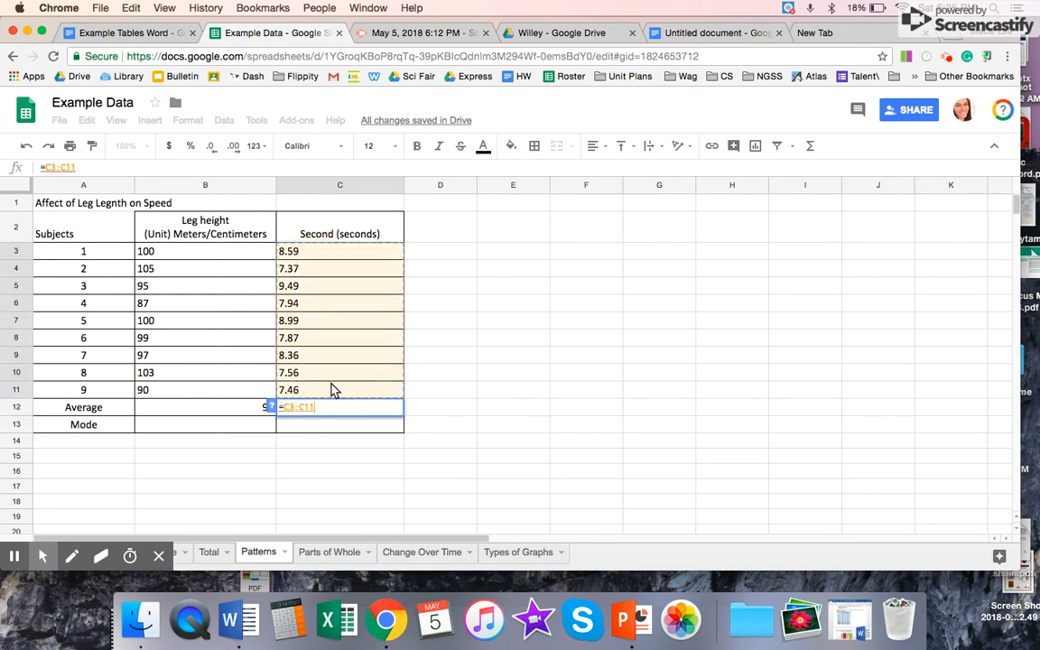
pyautogui.press('Return')
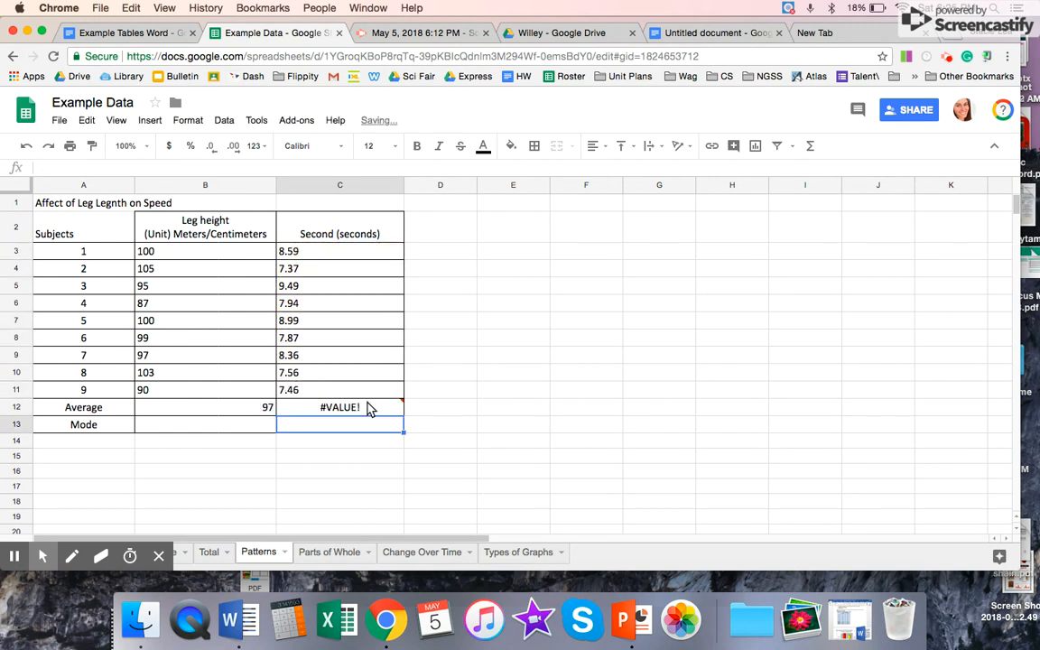
# Step: Replace the contents of C12 with an average of the seconds column, using the AVERAGE function over C3:C11
pyautogui.click(367, 405)
pyautogui.press('BackSpace')
pyautogui.write('=aver')
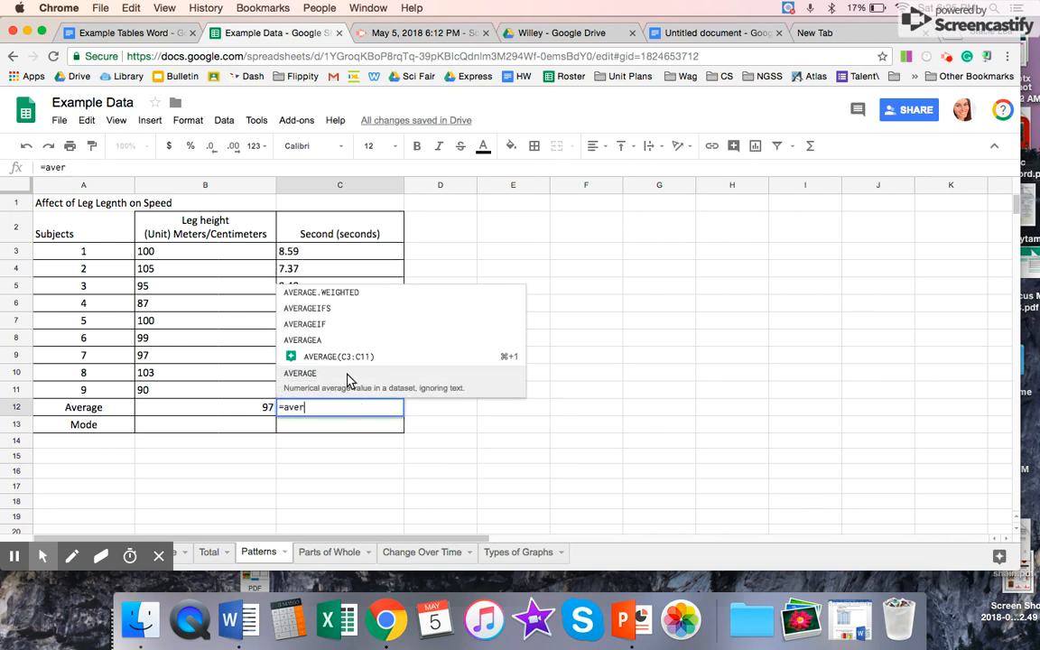
pyautogui.click(344, 361)
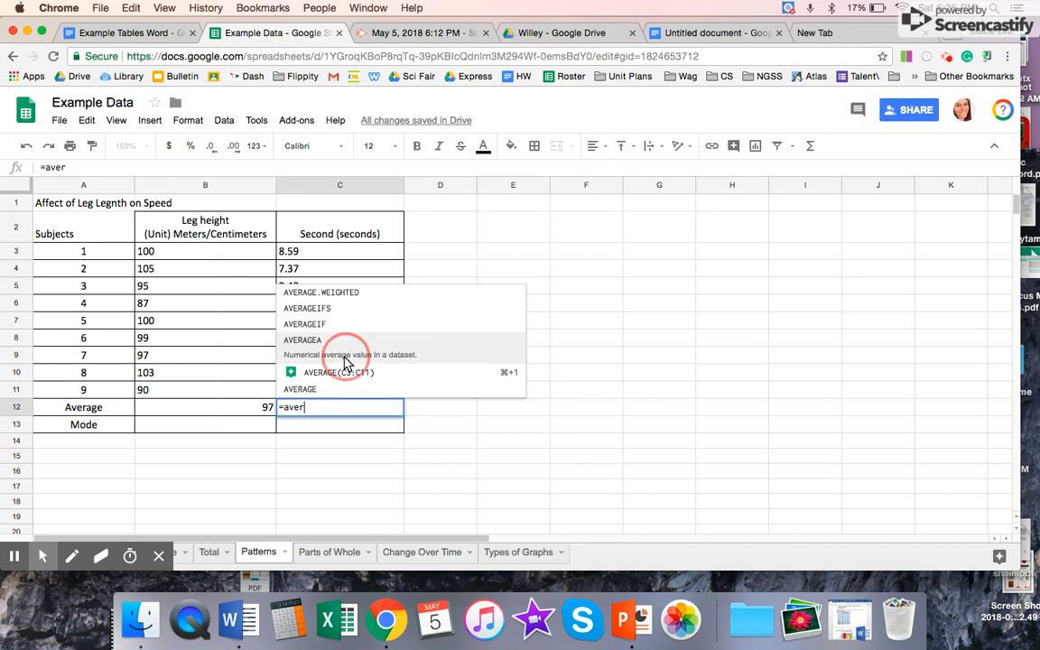
pyautogui.moveTo(325, 258); pyautogui.dragTo(341, 393)
pyautogui.press('Return')
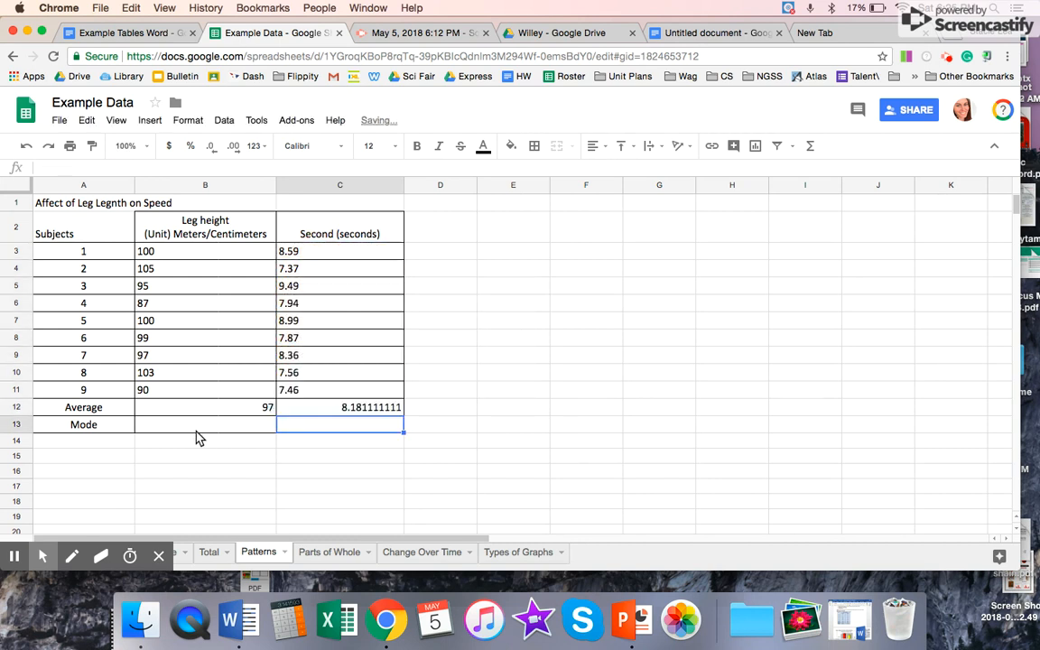
# Step: Find the mode of the leg heights in B13 with the formula =MODE(B3:B11)
pyautogui.click(215, 434)
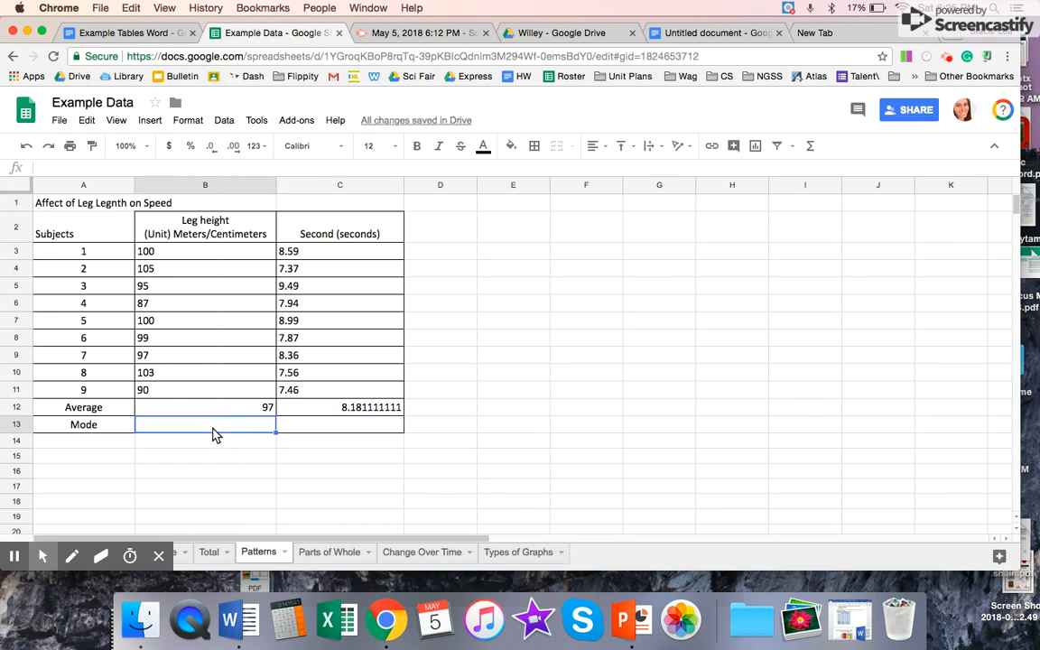
pyautogui.write('=mod')
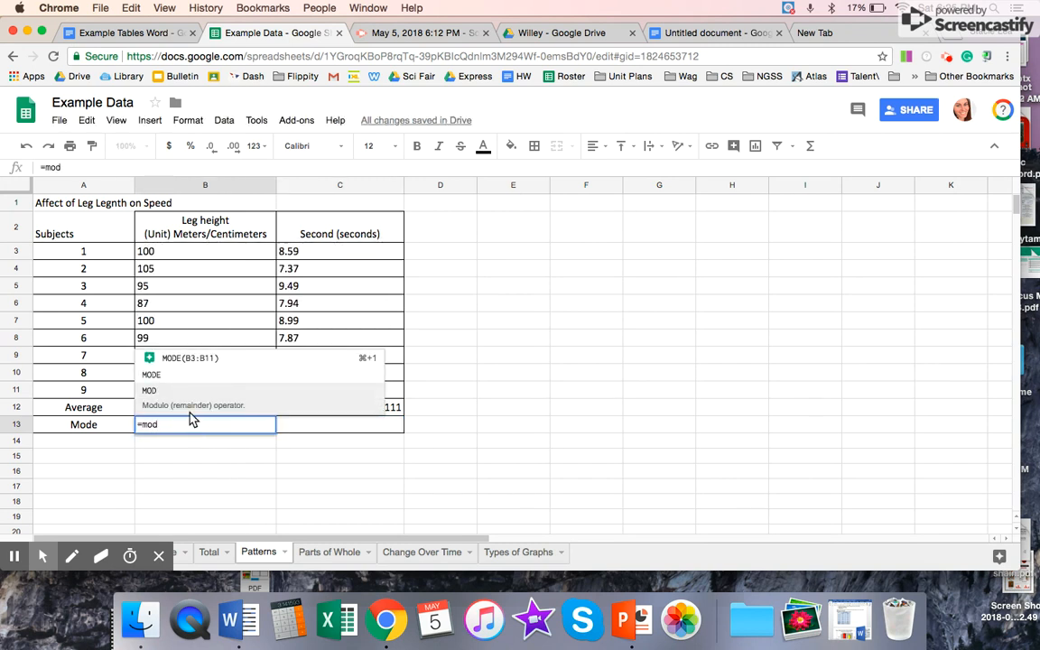
pyautogui.click(180, 374)
pyautogui.moveTo(189, 259); pyautogui.dragTo(195, 390)
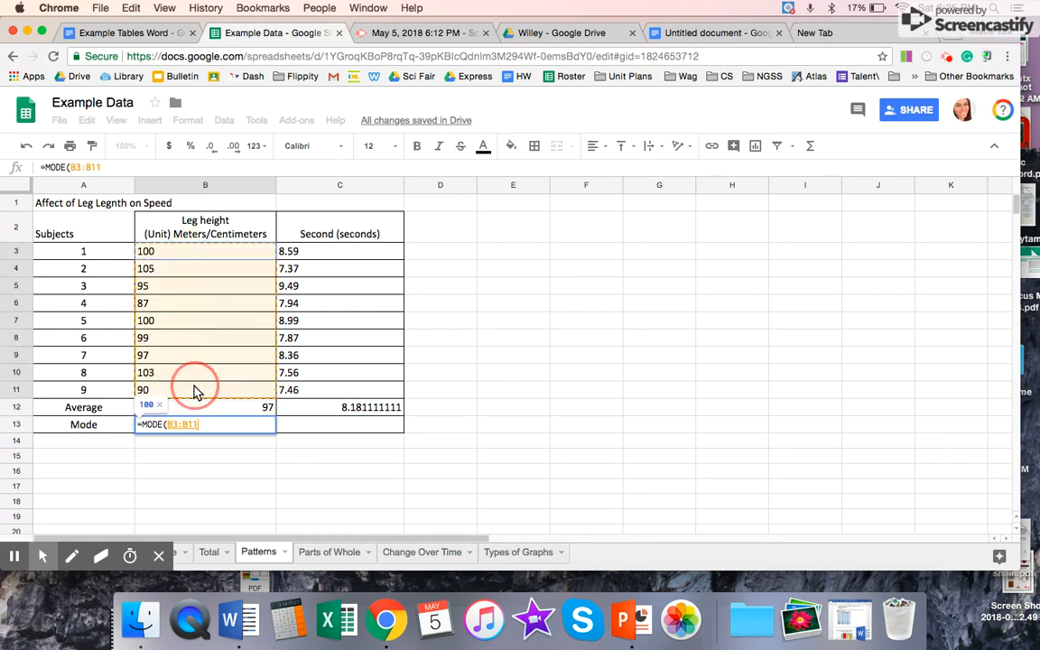
pyautogui.press('Return')
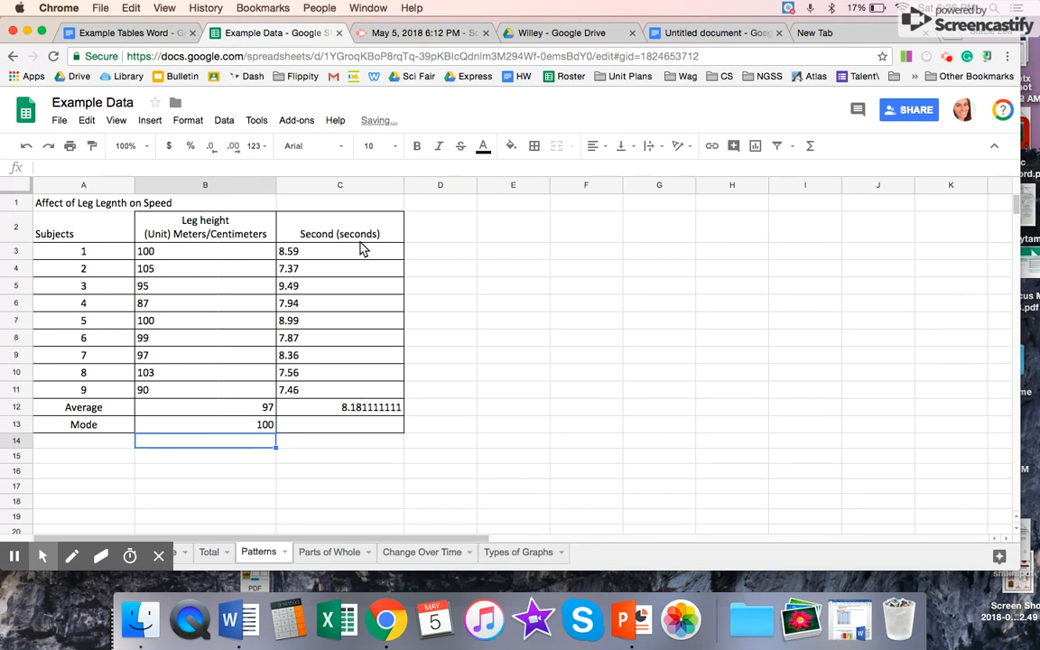
# Step: Try to find the mode of the seconds column in C13 with the MODE function over C3:C11, and clear the cell
pyautogui.click(349, 424)
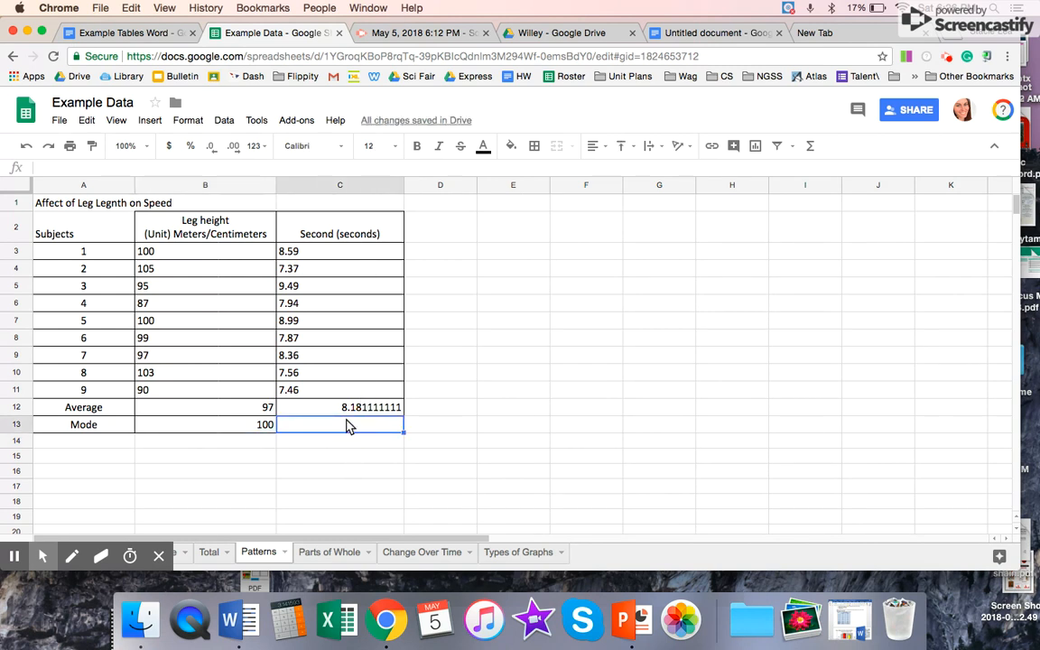
pyautogui.write('=mode')
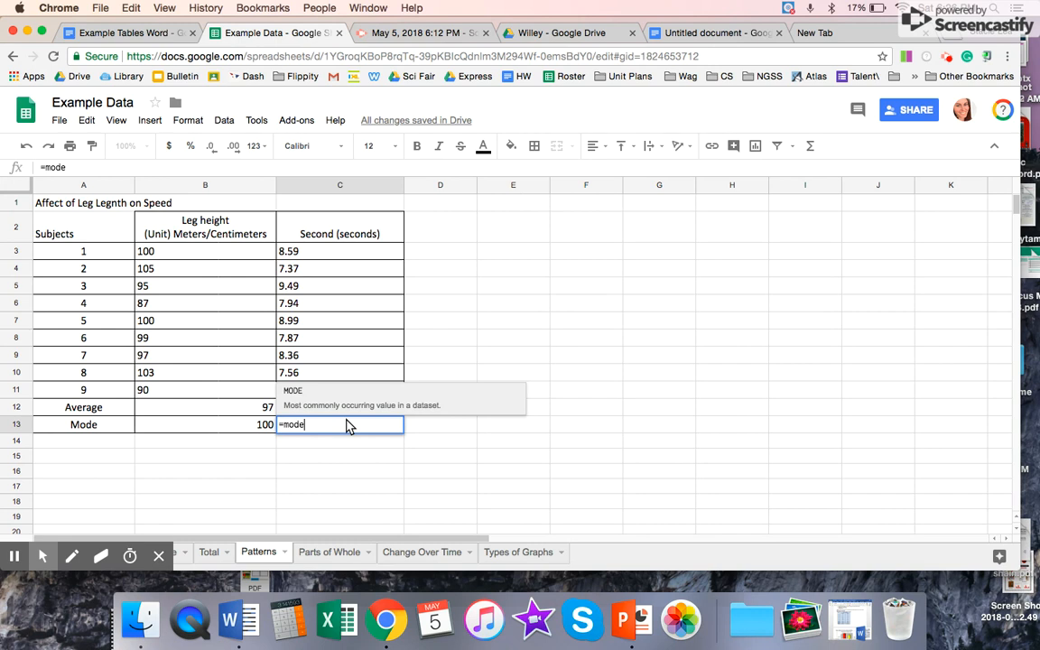
pyautogui.click(318, 400)
pyautogui.moveTo(307, 254); pyautogui.dragTo(318, 388)
pyautogui.press('Return')
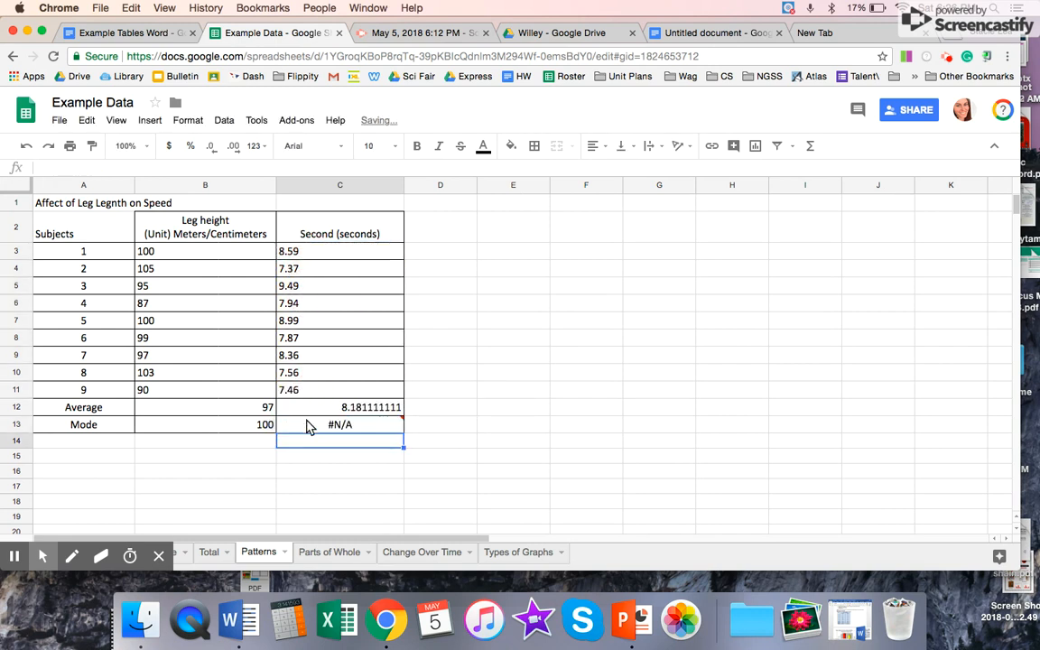
pyautogui.click(316, 425)
pyautogui.press('Delete')
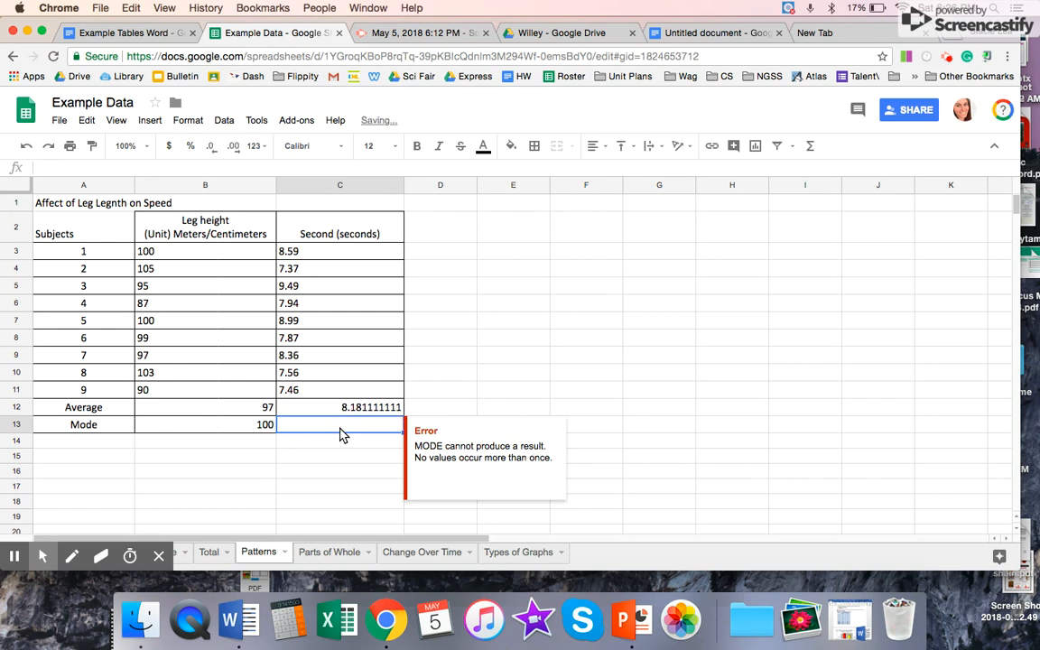
pyautogui.click(368, 497)
# Step: Left-align the leg height and seconds values in B3:C13 and format them to two decimal places
pyautogui.click(239, 408)
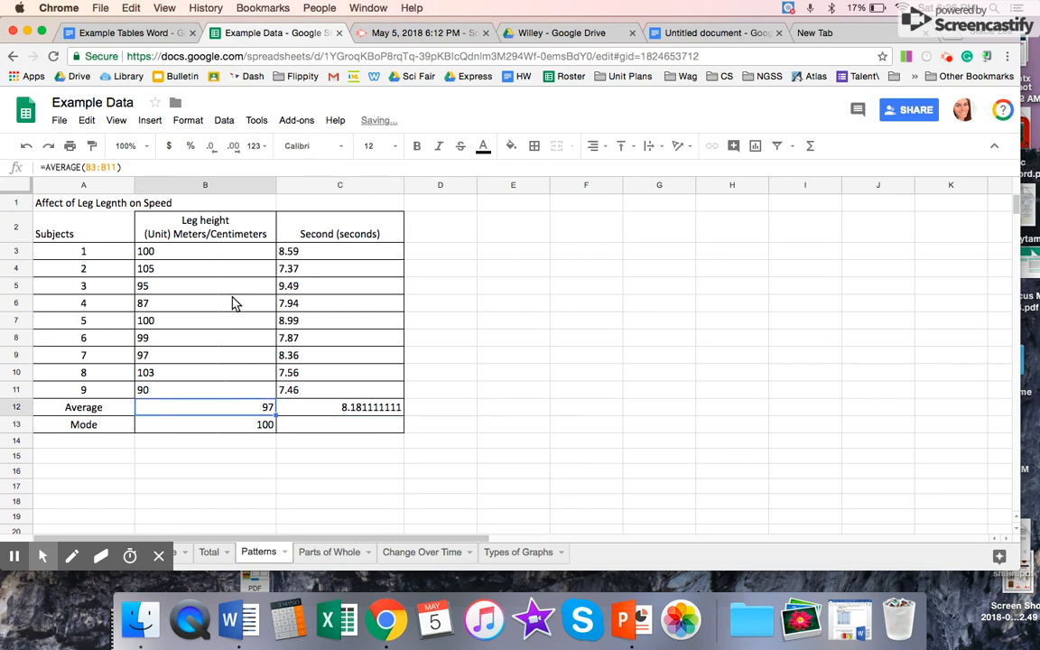
pyautogui.moveTo(231, 255); pyautogui.dragTo(347, 424)
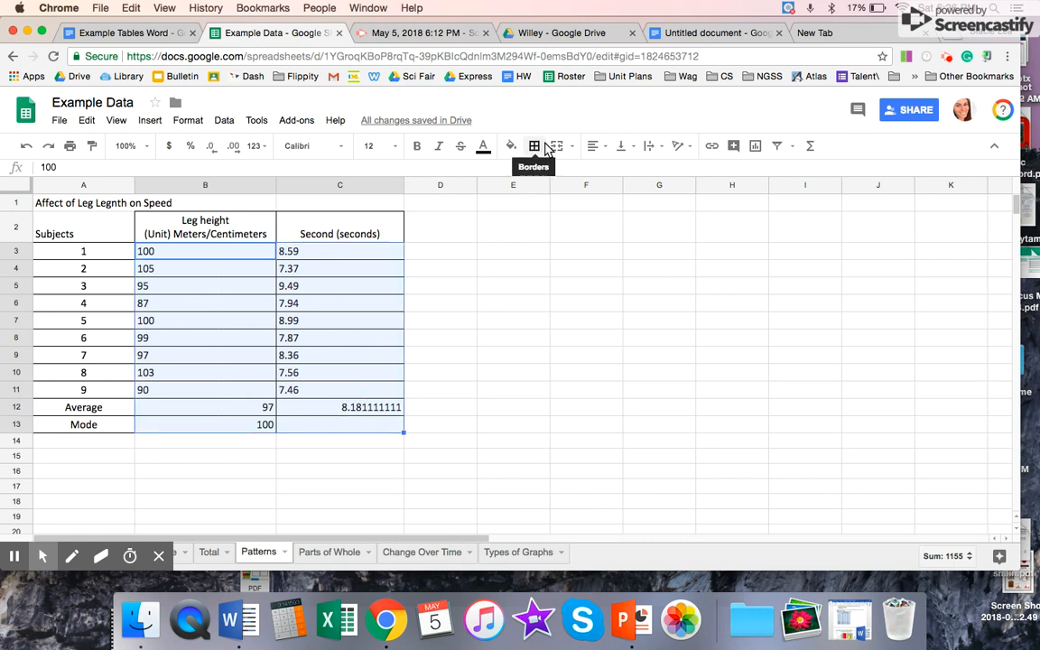
pyautogui.click(593, 149)
pyautogui.click(597, 170)
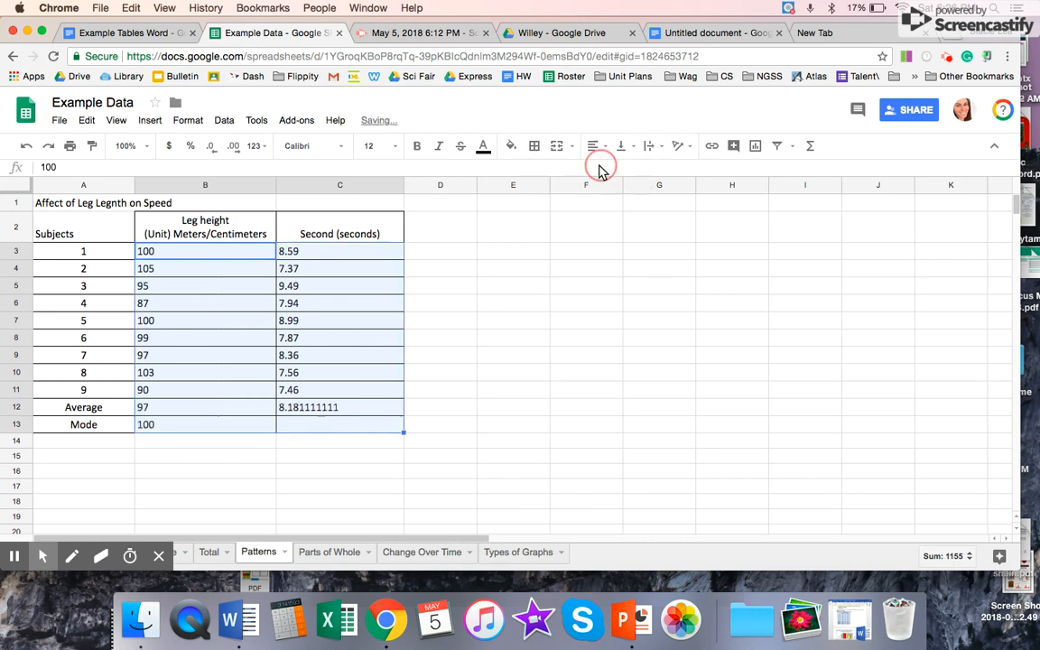
pyautogui.click(233, 146)
pyautogui.click(233, 147)
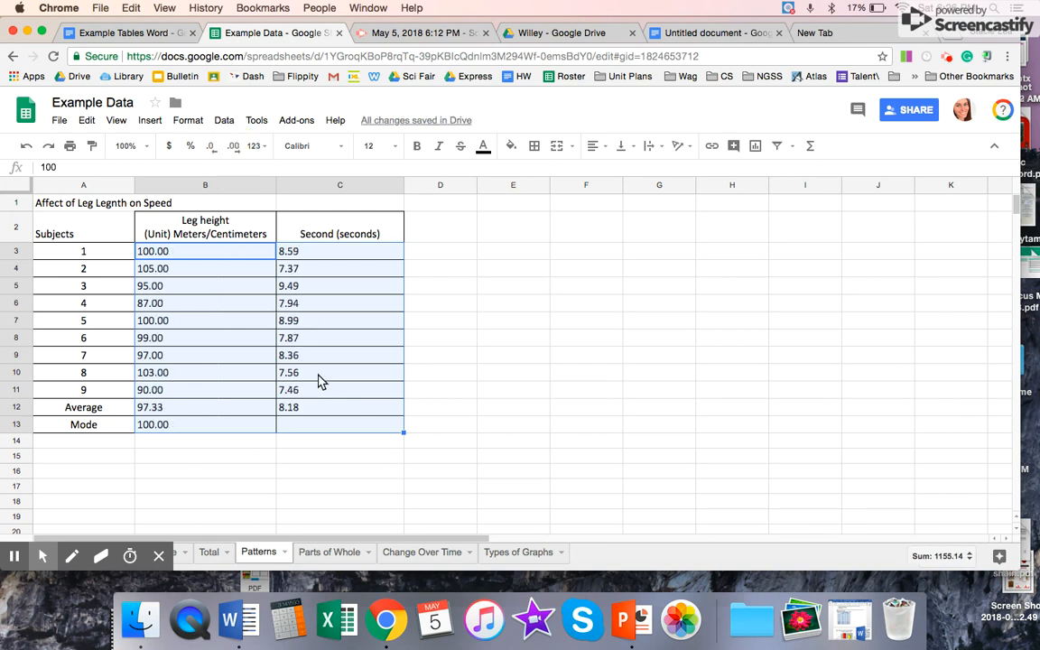
pyautogui.click(175, 478)
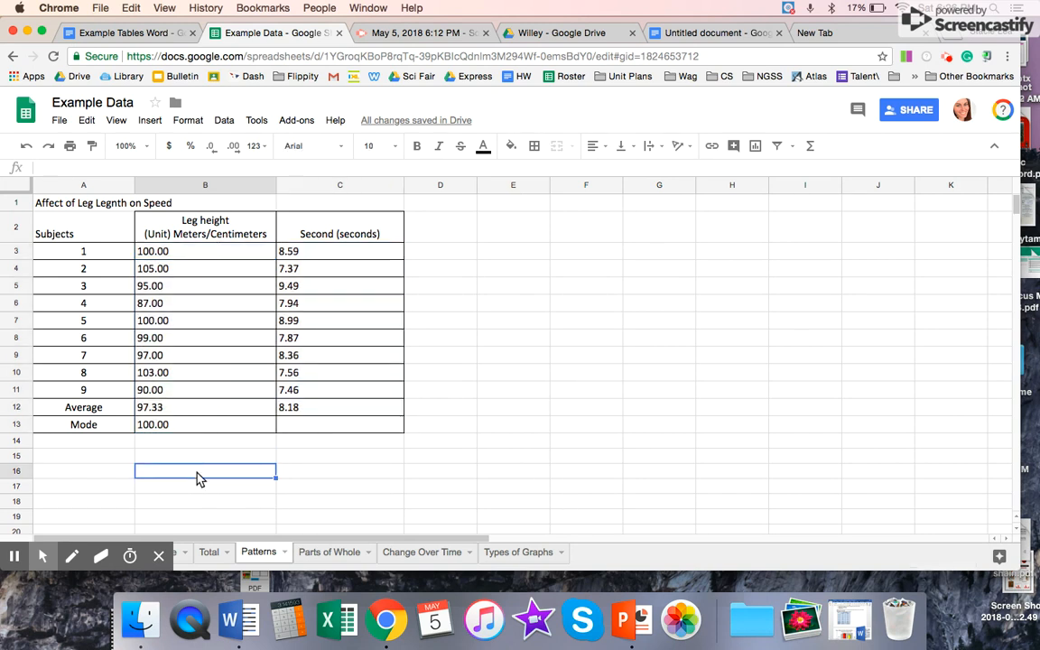
# Step: On the Parts of Whole sheet, total the Brown Sugar column in B14 with the formula =SUM(B4:B13)
pyautogui.click(330, 547)
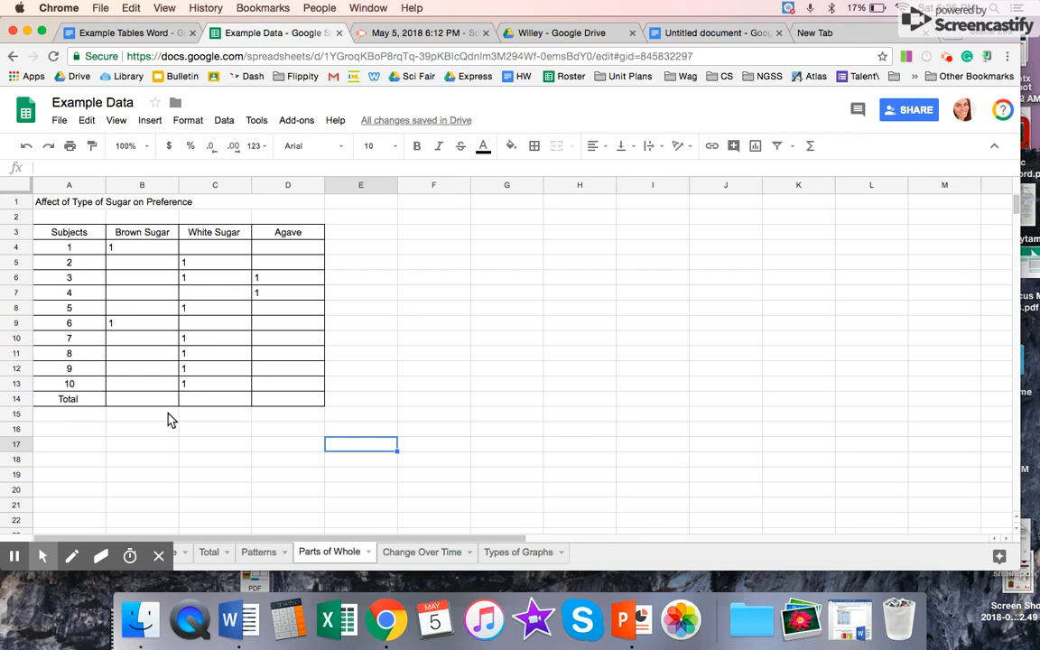
pyautogui.click(130, 401)
pyautogui.write('=sum')
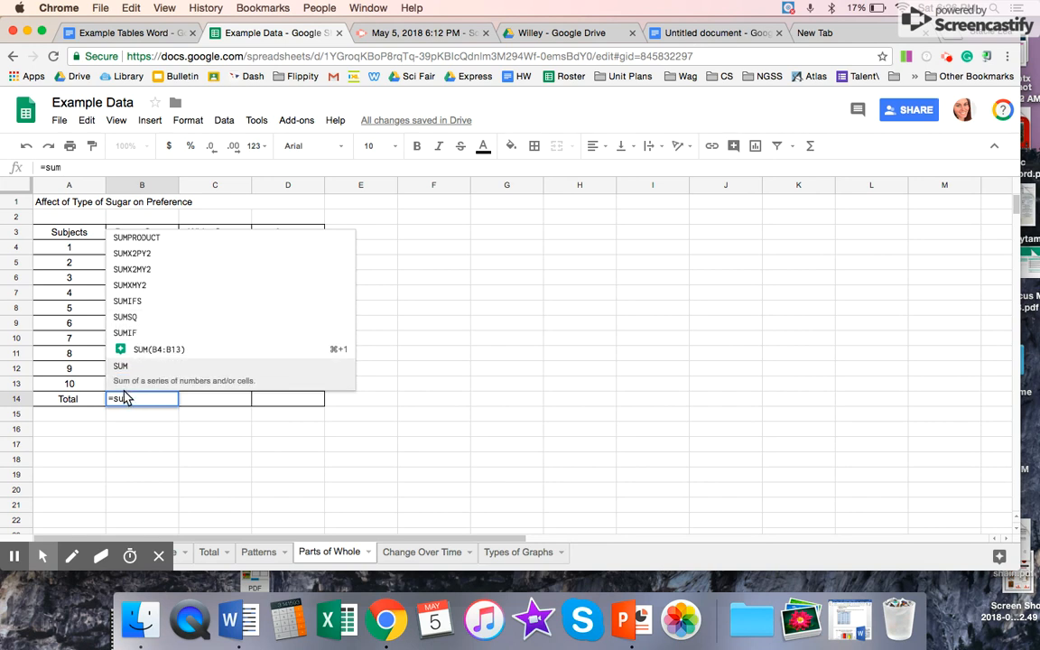
pyautogui.click(128, 366)
pyautogui.moveTo(153, 249); pyautogui.dragTo(156, 335)
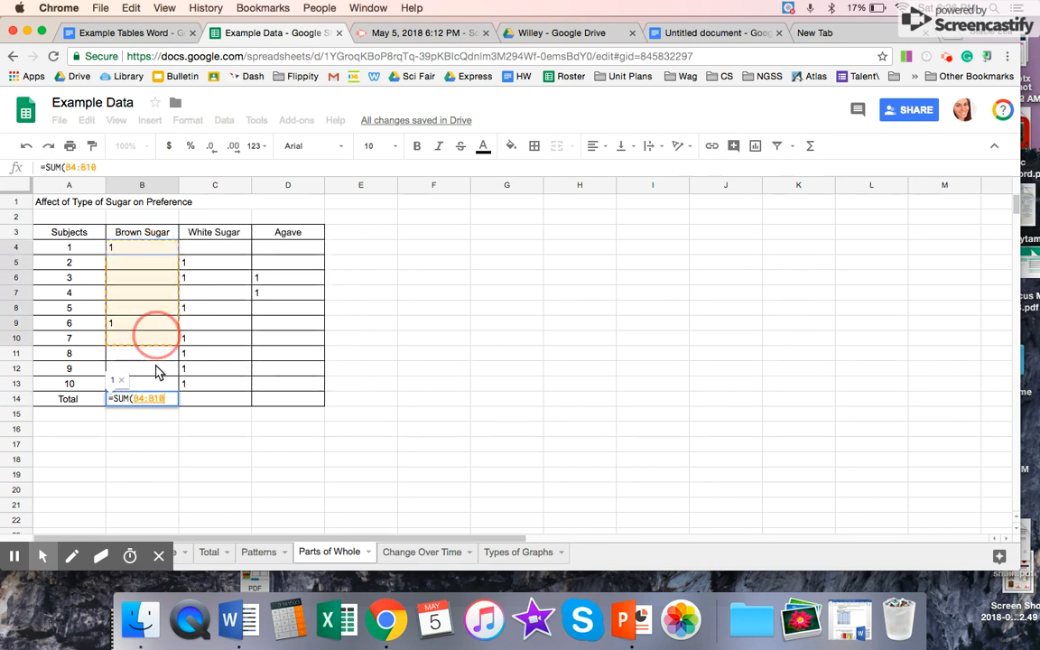
pyautogui.press('Return')
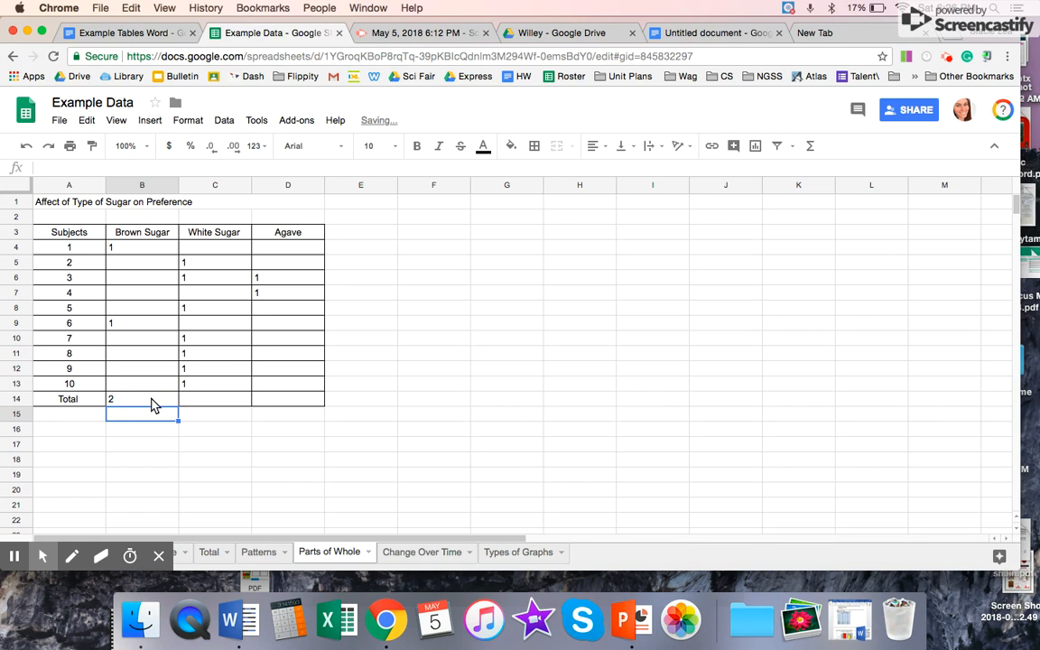
# Step: Fill the B14 sum formula across to the White Sugar and Agave totals in C14:D14, and open the Change Over Time sheet
pyautogui.click(152, 399)
pyautogui.moveTo(182, 405); pyautogui.dragTo(302, 404)
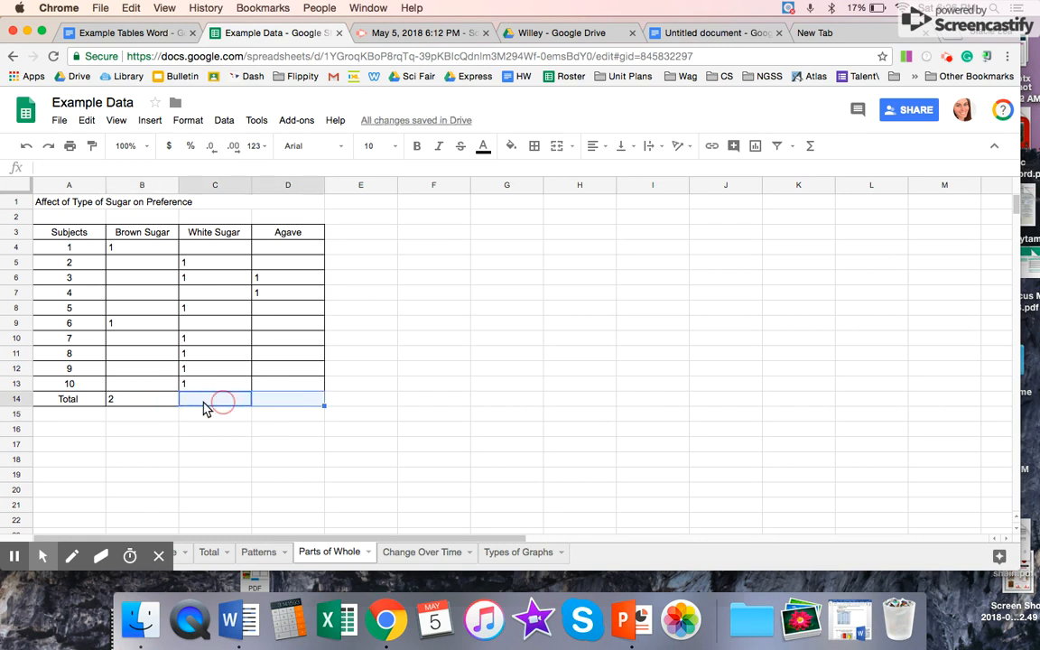
pyautogui.click(157, 398)
pyautogui.moveTo(177, 409); pyautogui.dragTo(280, 406)
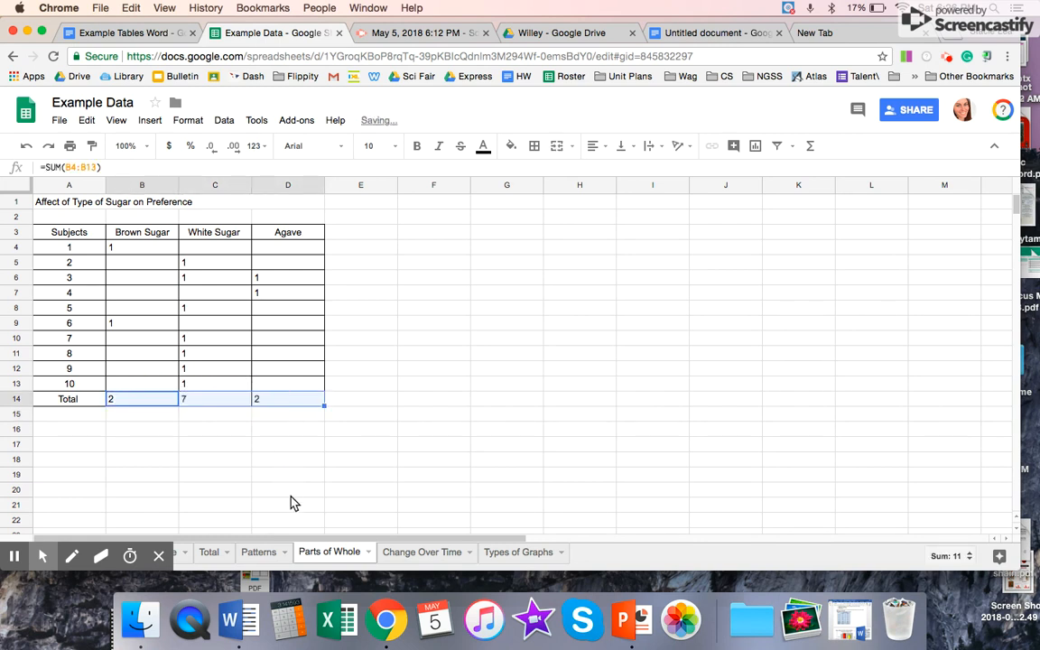
pyautogui.click(311, 490)
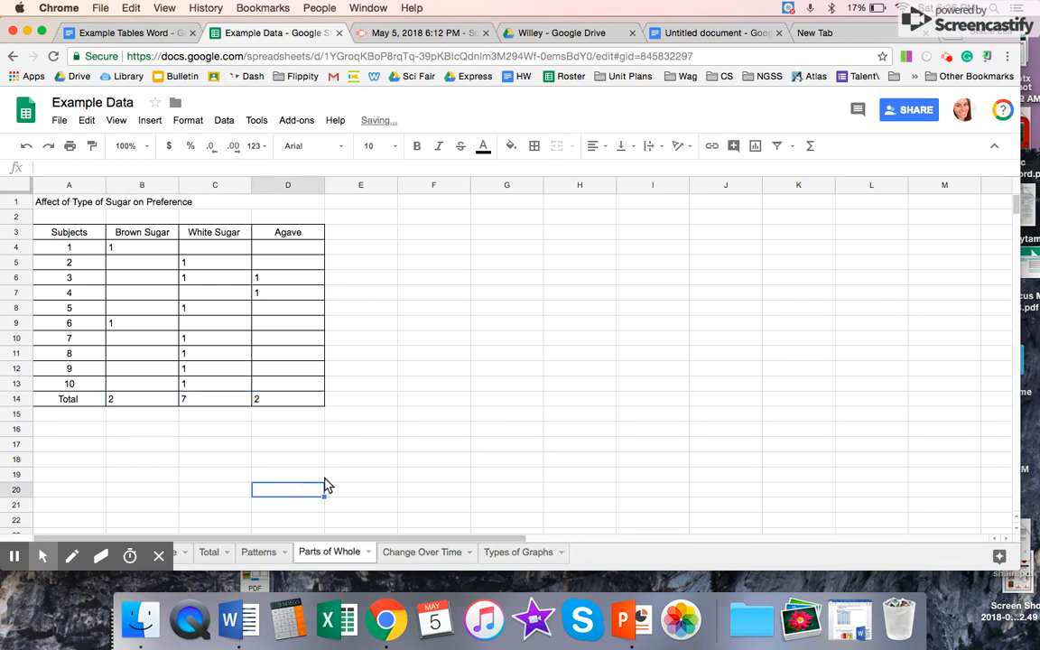
pyautogui.click(447, 551)
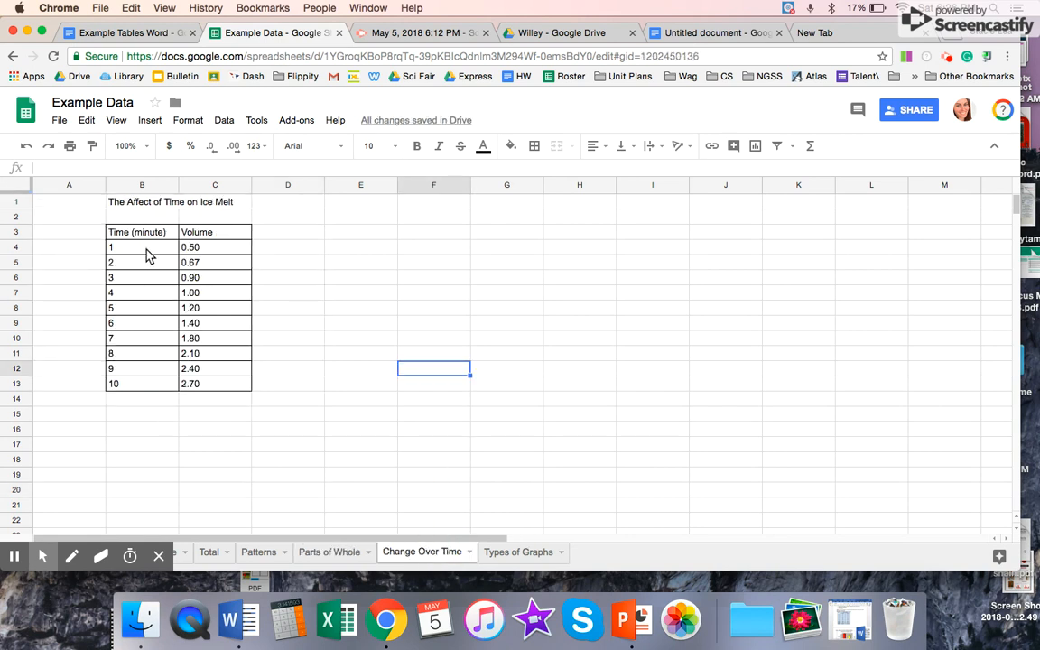